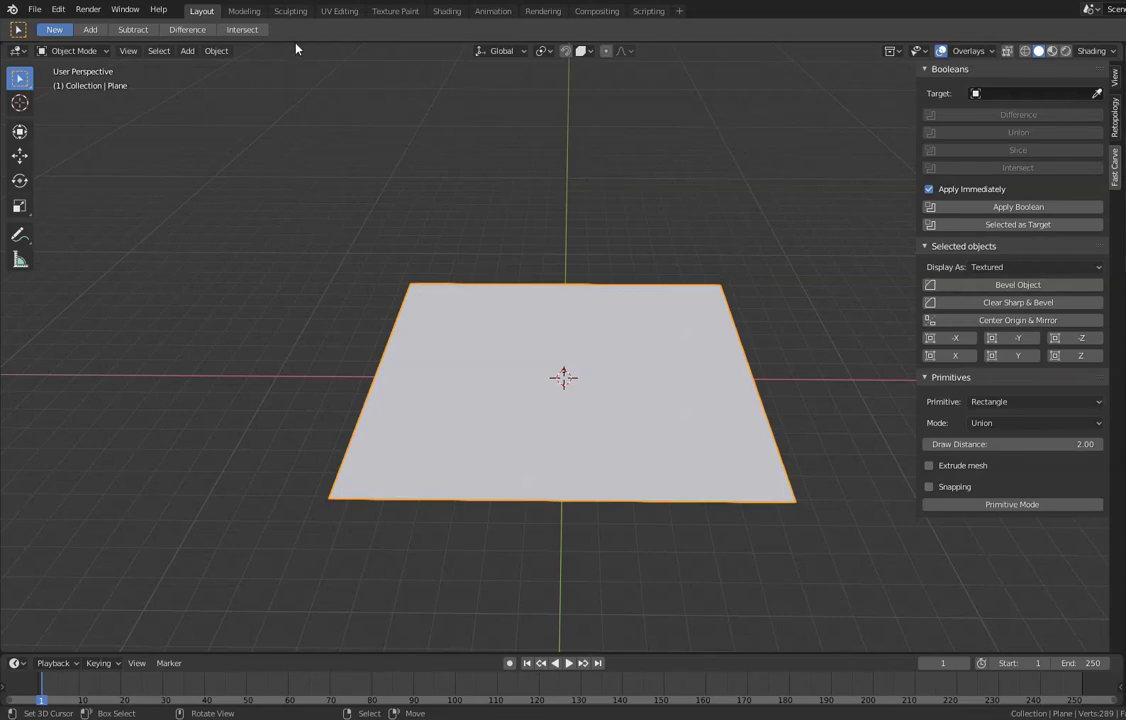
# - Find the AFXLAB: ClothFX 4 add-on by searching 'cloth' in Preferences, enable it, and close Preferences
pyautogui.click(35, 11)
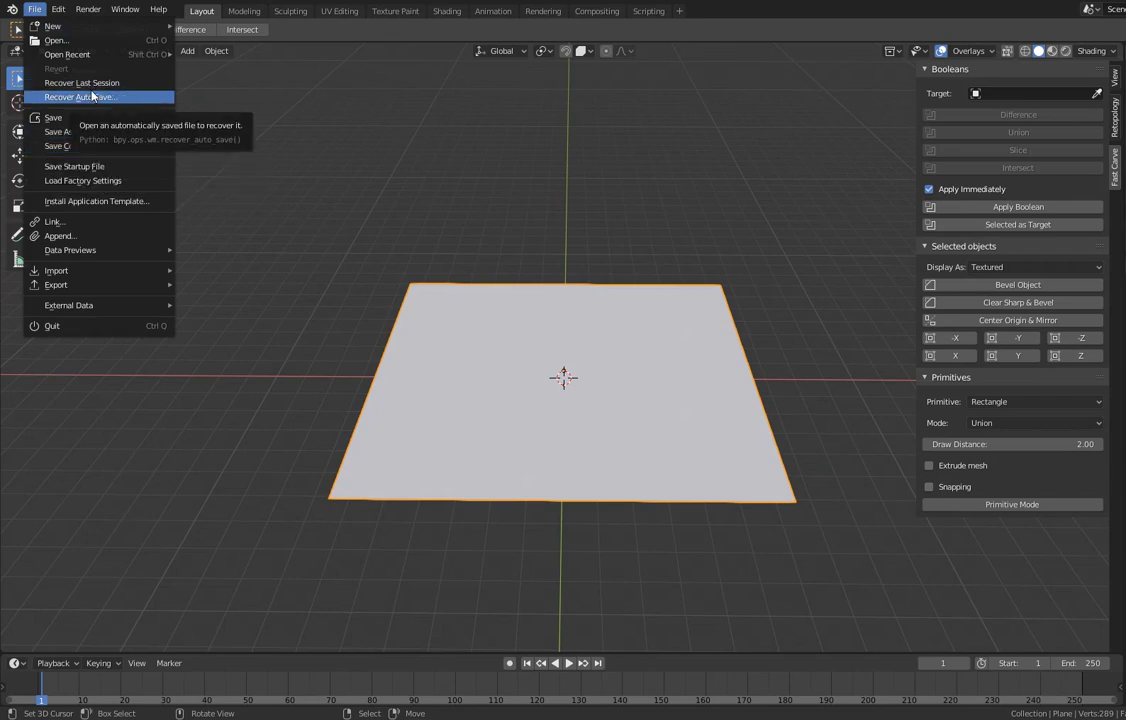
pyautogui.moveTo(55, 18)
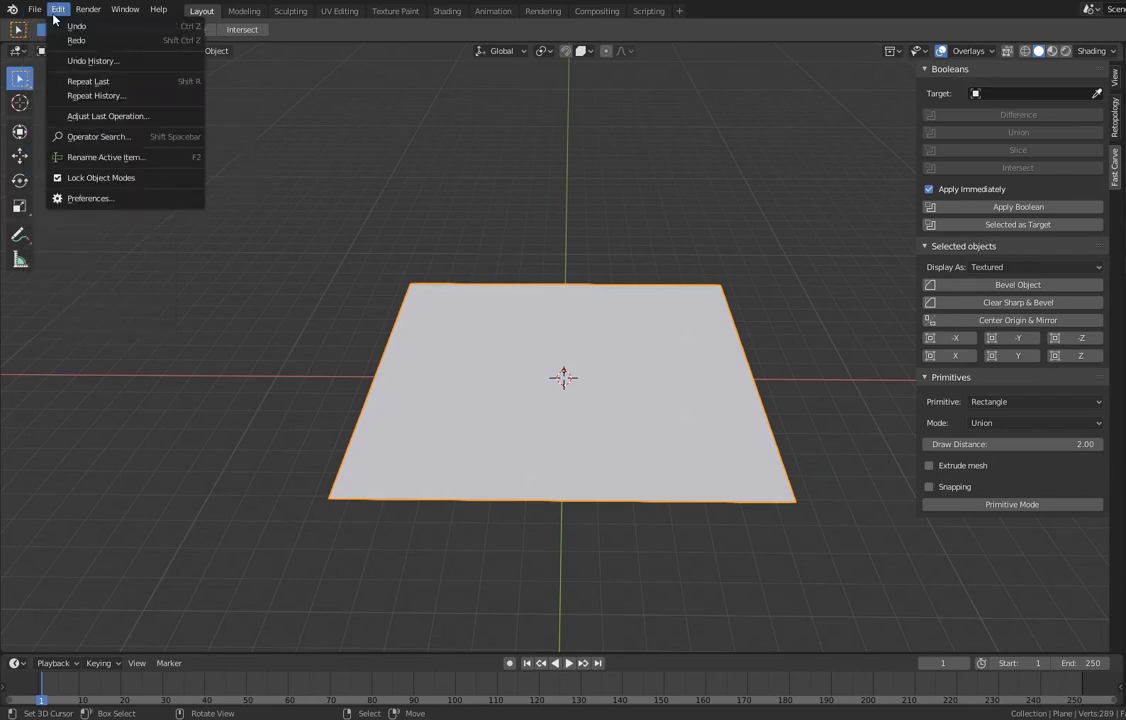
pyautogui.click(118, 199)
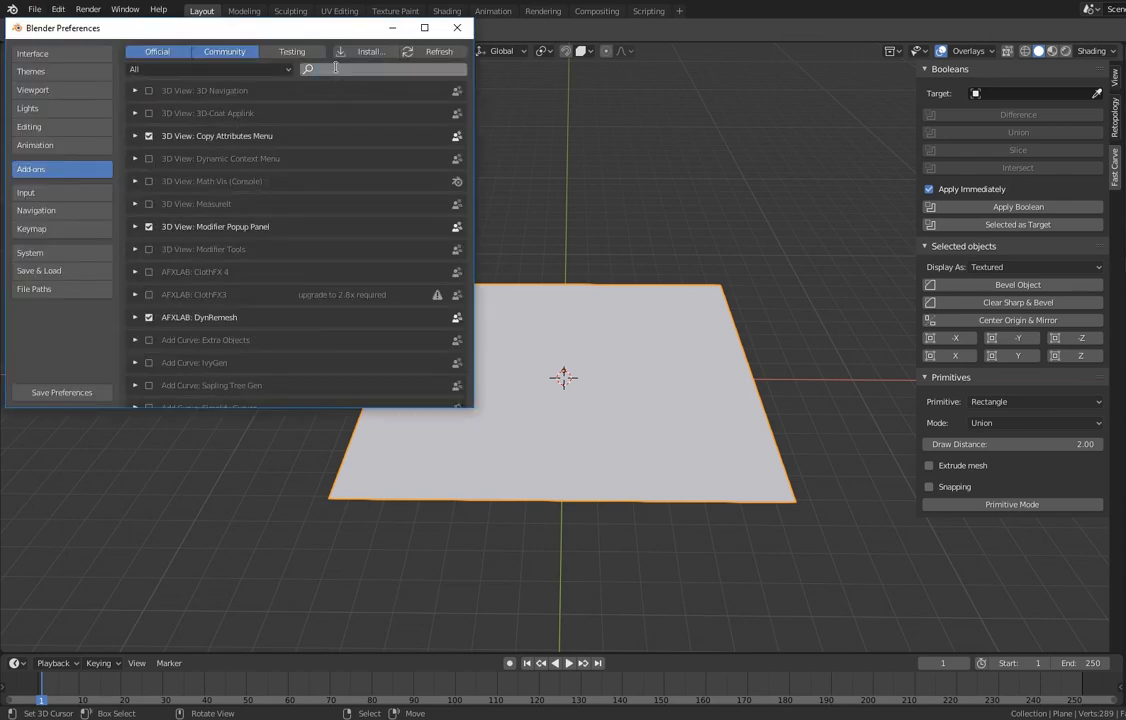
pyautogui.click(335, 68)
pyautogui.write('clot')
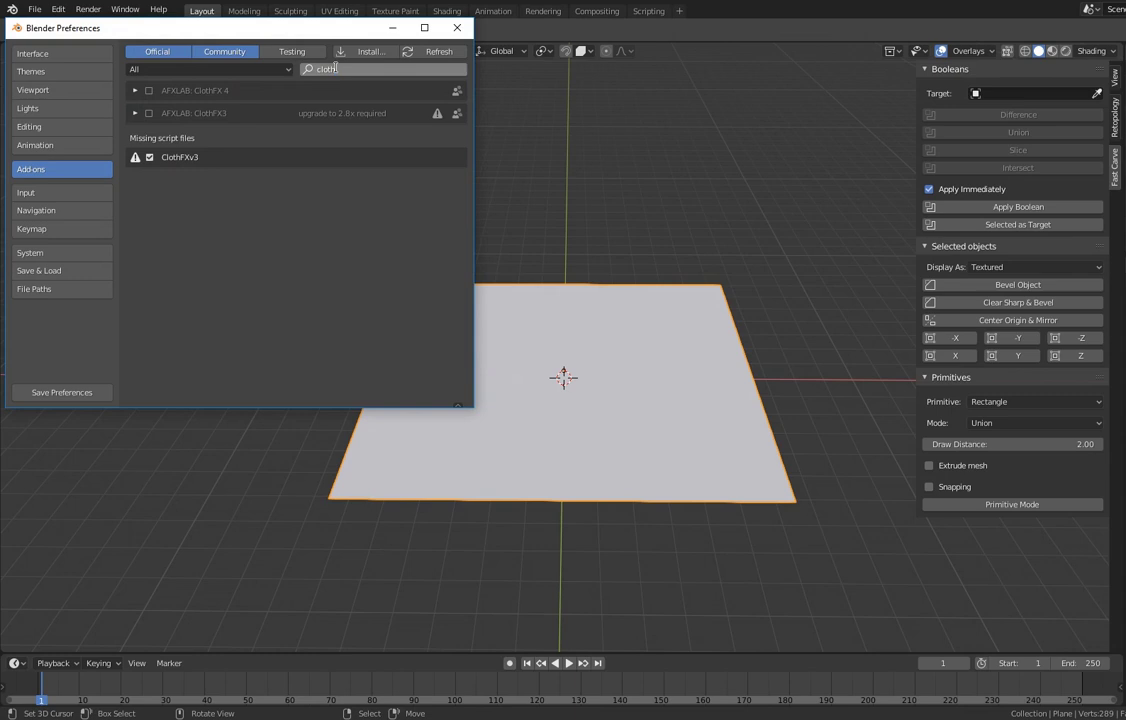
pyautogui.write('h')
pyautogui.press('Return')
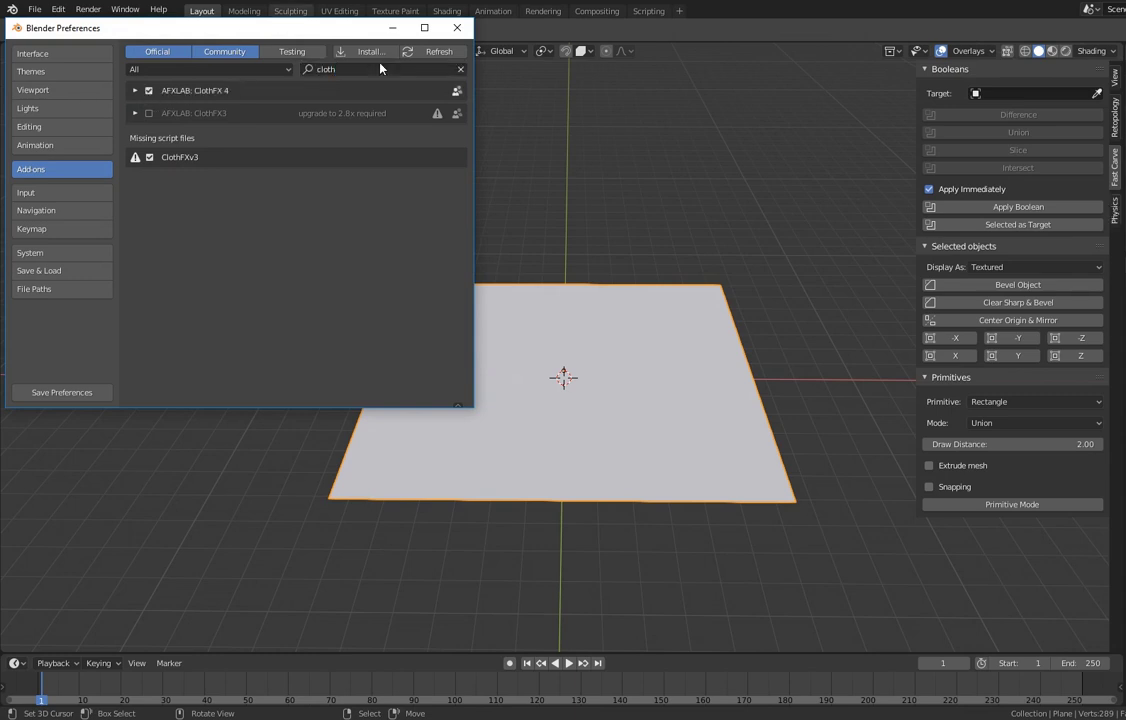
pyautogui.click(457, 28)
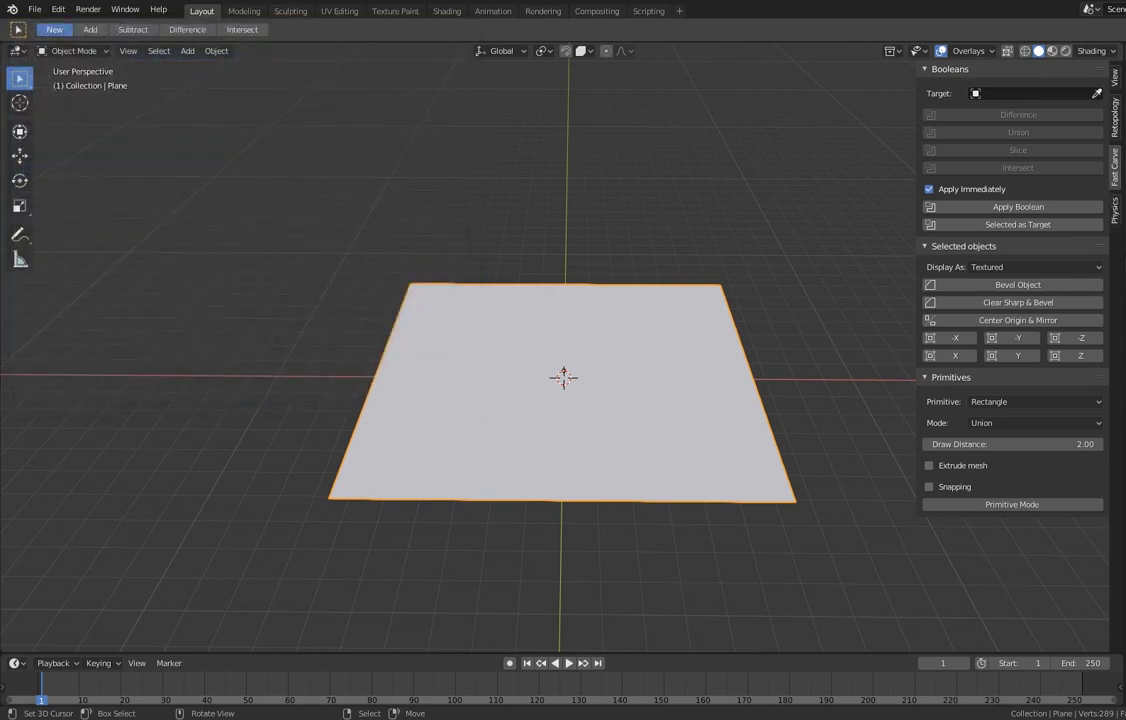
# - Show the ClothFX 4 physics panel and subdivide the plane in Edit Mode into a denser grid
pyautogui.click(1115, 210)
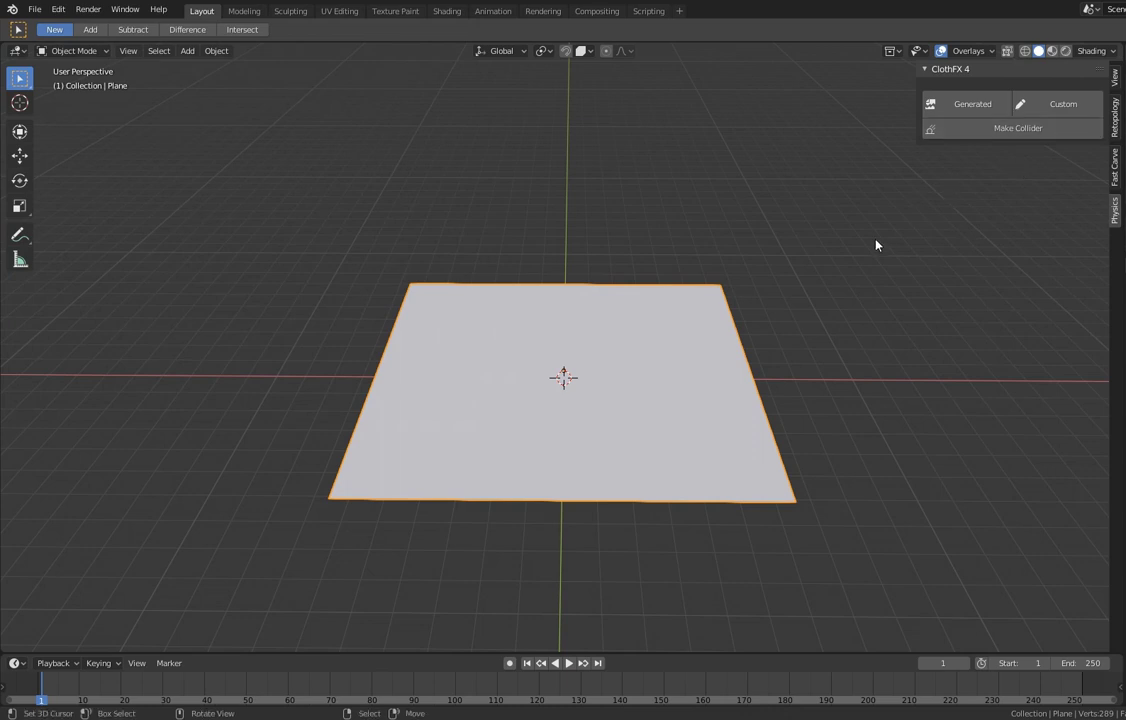
pyautogui.moveTo(611, 405)
pyautogui.mouseDown(button='middle')
pyautogui.moveTo(628, 385)
pyautogui.moveTo(621, 417)
pyautogui.mouseUp(button='middle')
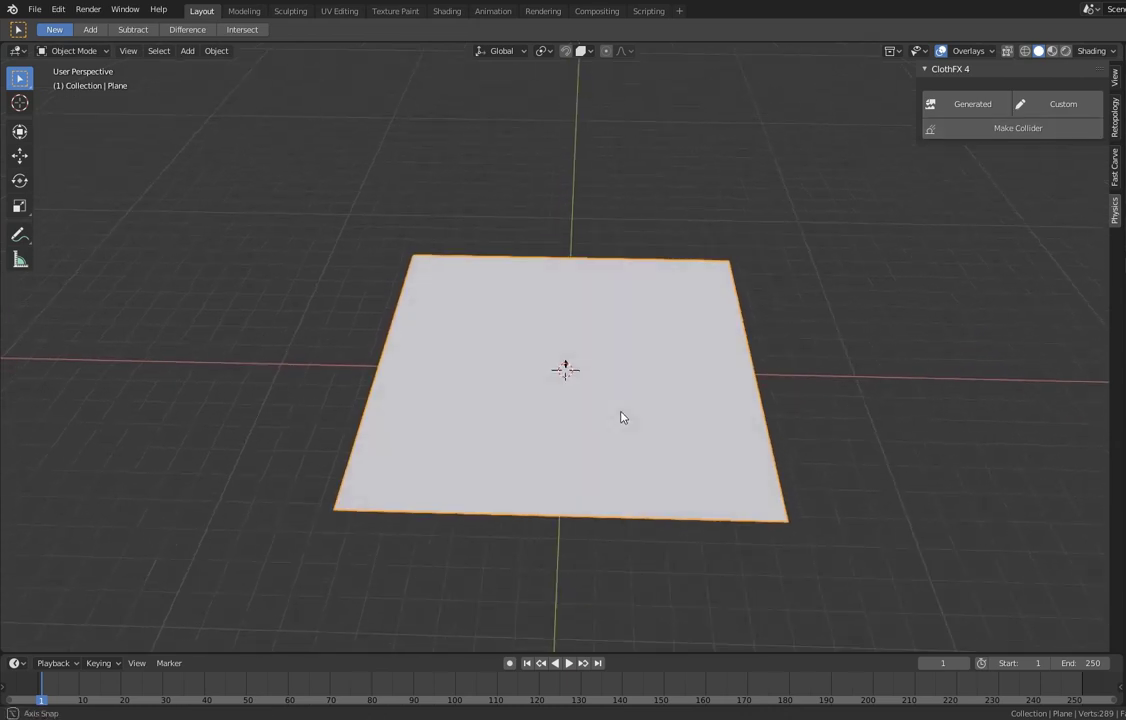
pyautogui.press('Tab')
pyautogui.rightClick(608, 256)
pyautogui.click(608, 253)
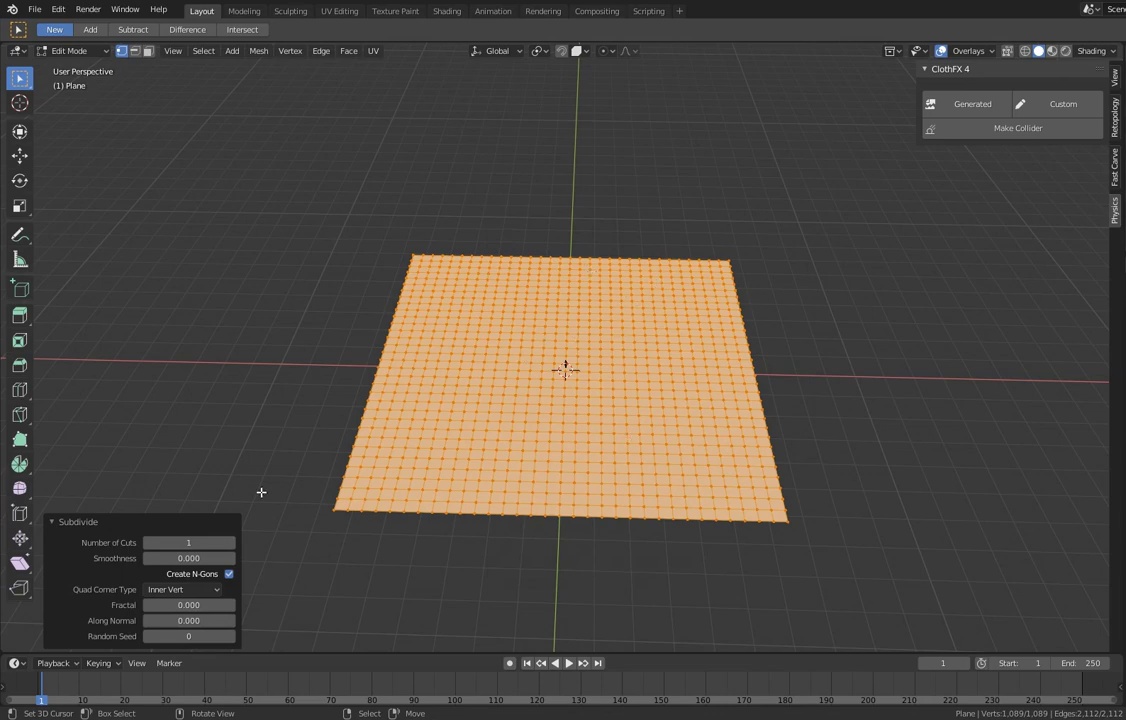
pyautogui.click(161, 524)
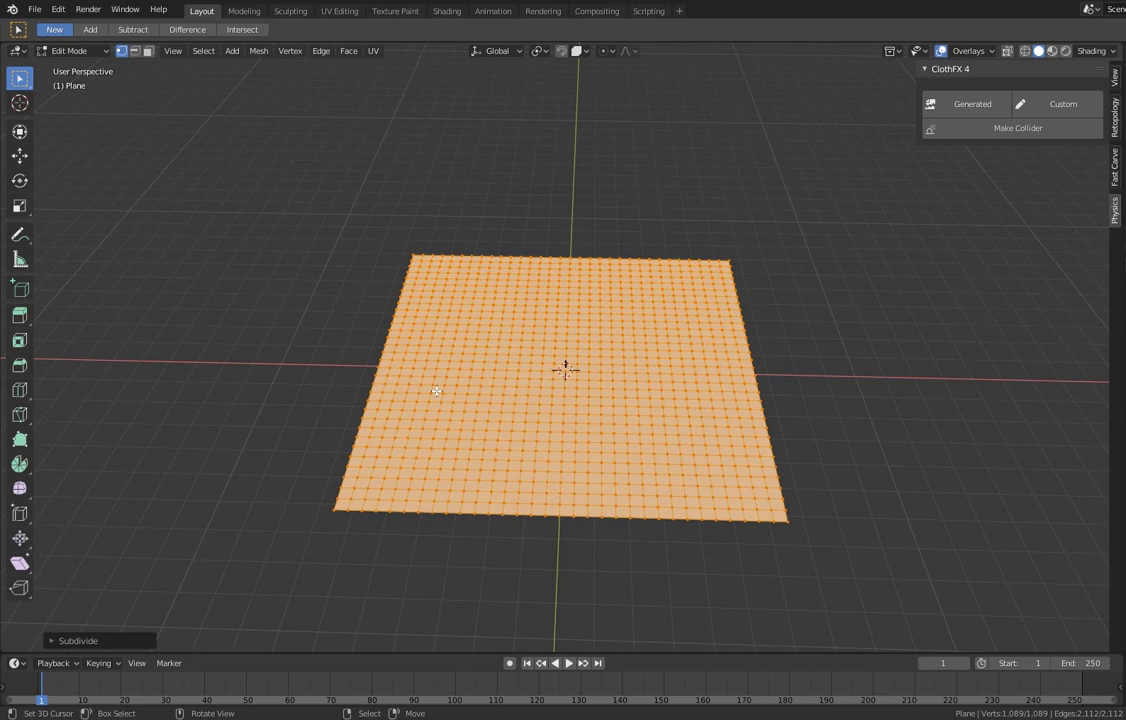
pyautogui.press('Tab')
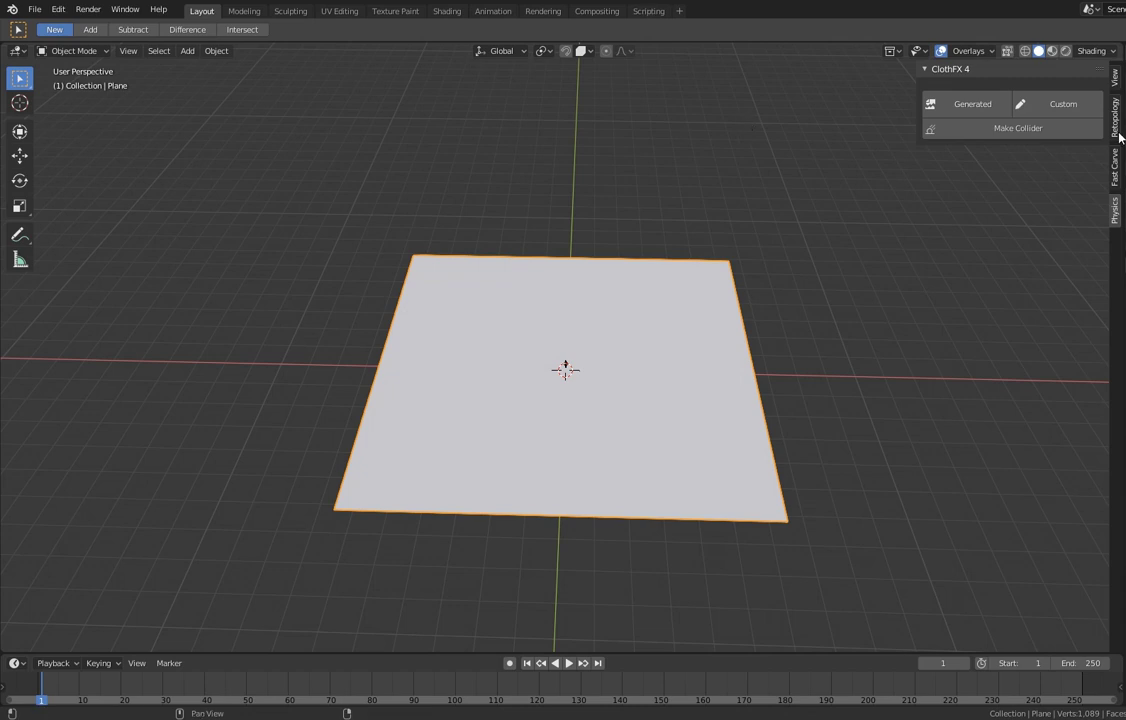
# - Try a Generated ClothFX setup with crack preview and 11 cuts, then remove it
pyautogui.click(968, 108)
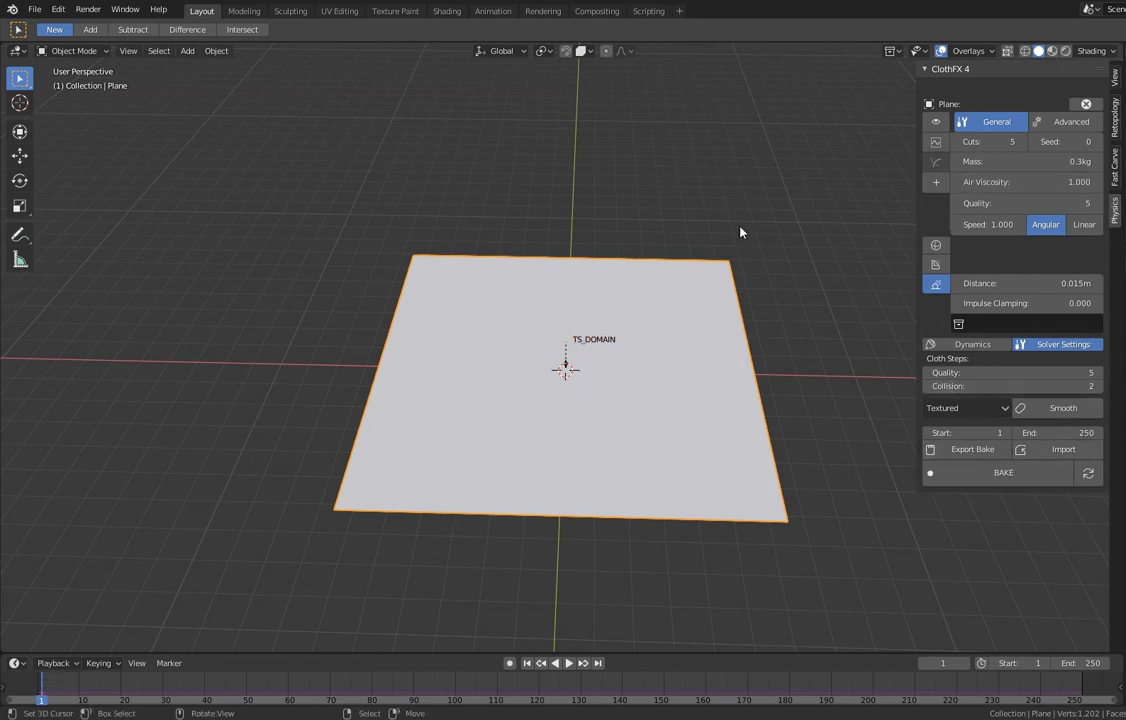
pyautogui.click(936, 124)
pyautogui.moveTo(985, 141); pyautogui.dragTo(1040, 141)
pyautogui.click(1087, 104)
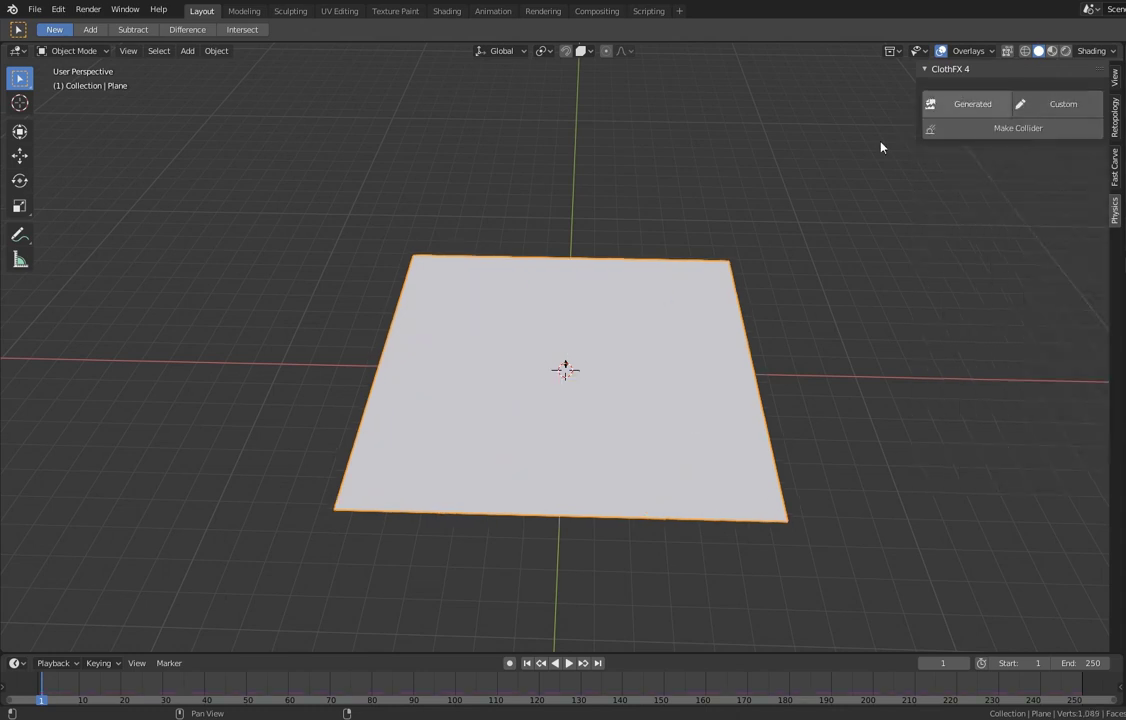
# - Apply the Custom ClothFX cloth setup to the plane
pyautogui.click(1068, 104)
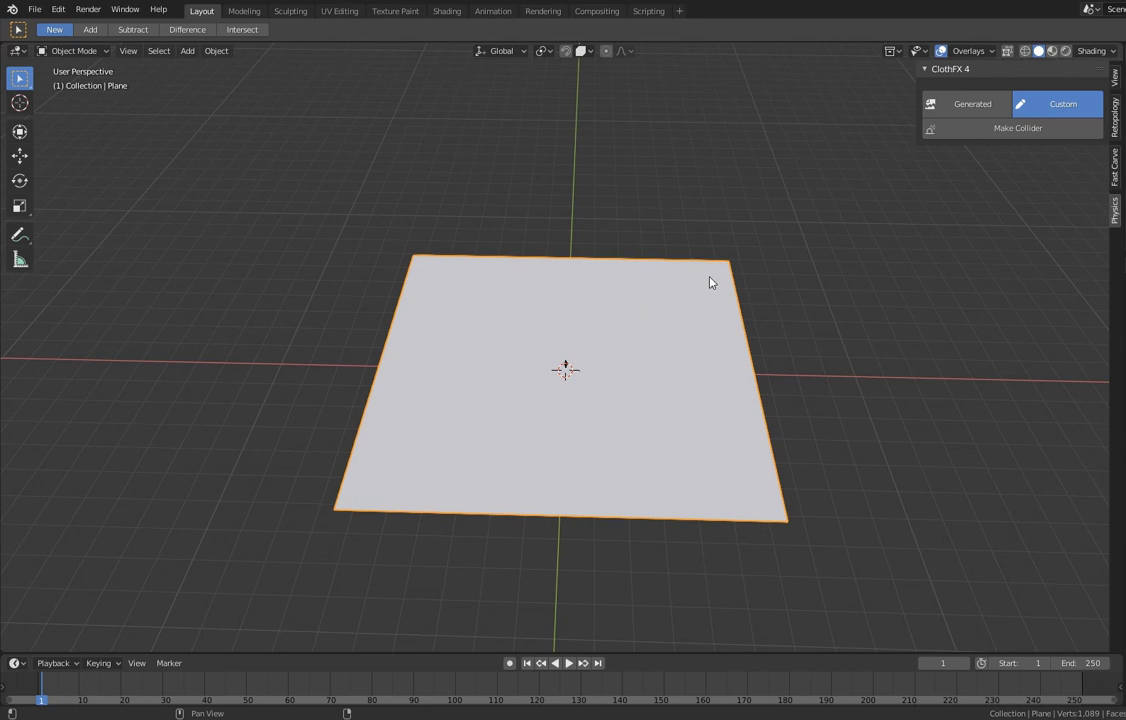
pyautogui.click(620, 336)
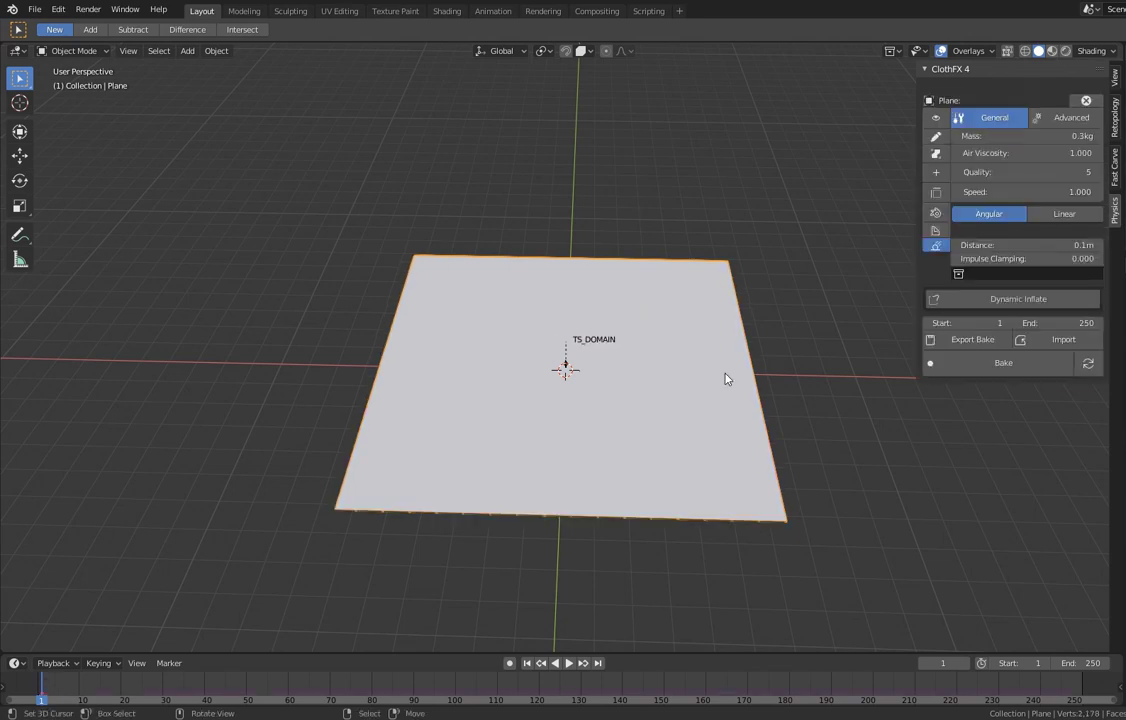
pyautogui.moveTo(726, 378); pyautogui.dragTo(817, 289, button='middle')
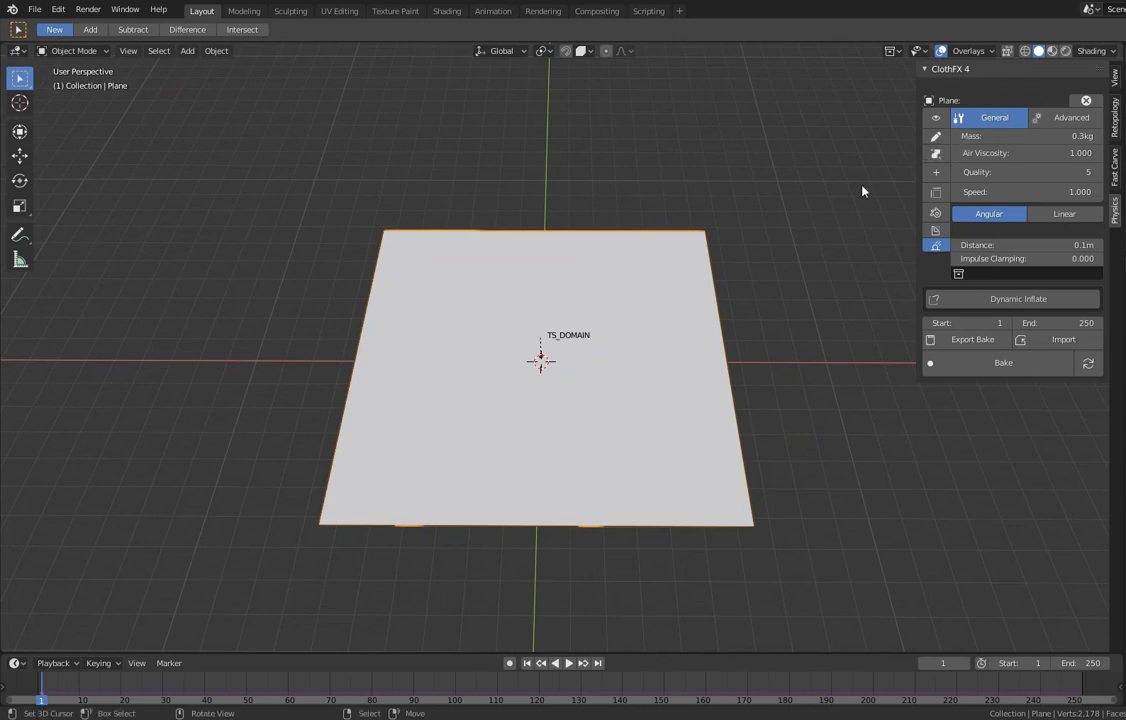
pyautogui.press('Tab')
pyautogui.moveTo(536, 406); pyautogui.dragTo(558, 387, button='middle')
# - Play the cloth simulation to watch the plane sag, then reset to frame 1
pyautogui.press('space')
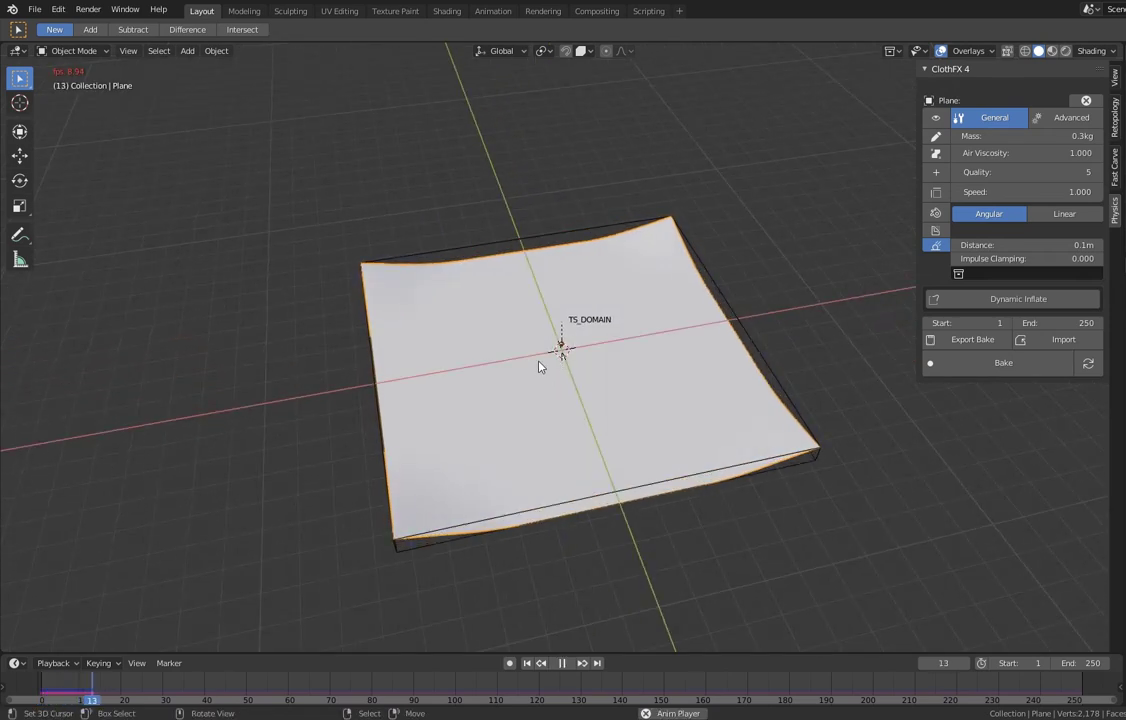
pyautogui.press('Escape')
pyautogui.moveTo(597, 318); pyautogui.dragTo(588, 395, button='middle')
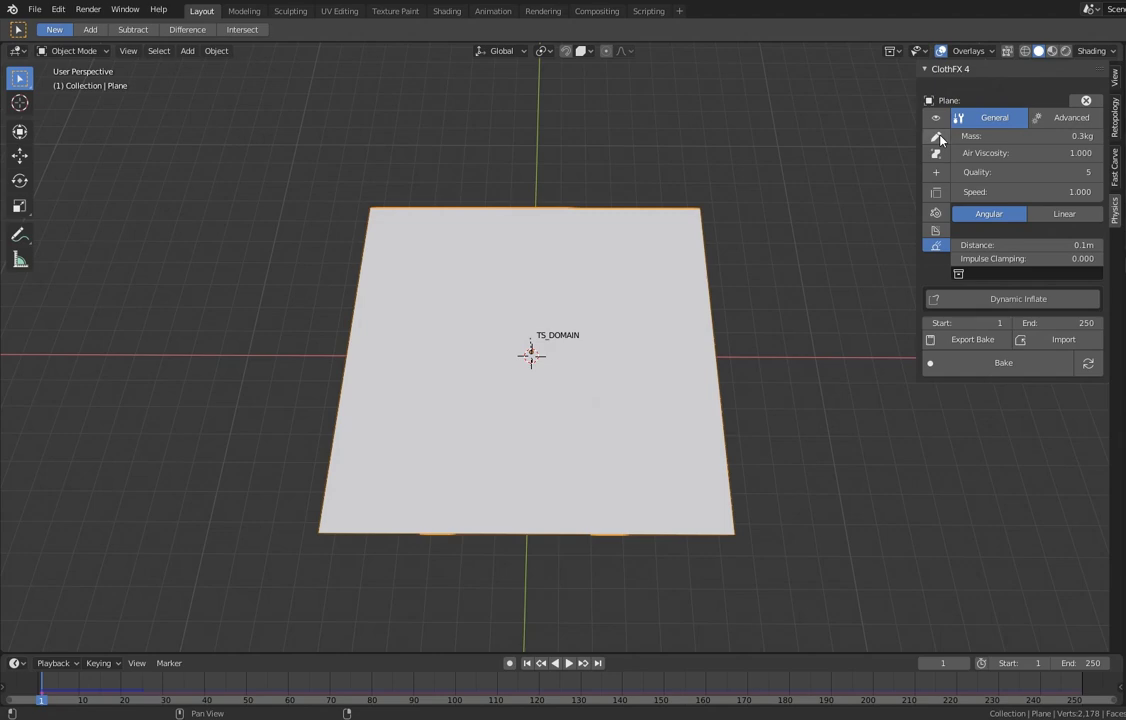
# - Knife a wavy tear line down the plane from its top edge to its bottom edge
pyautogui.press('Tab')
pyautogui.press('k')
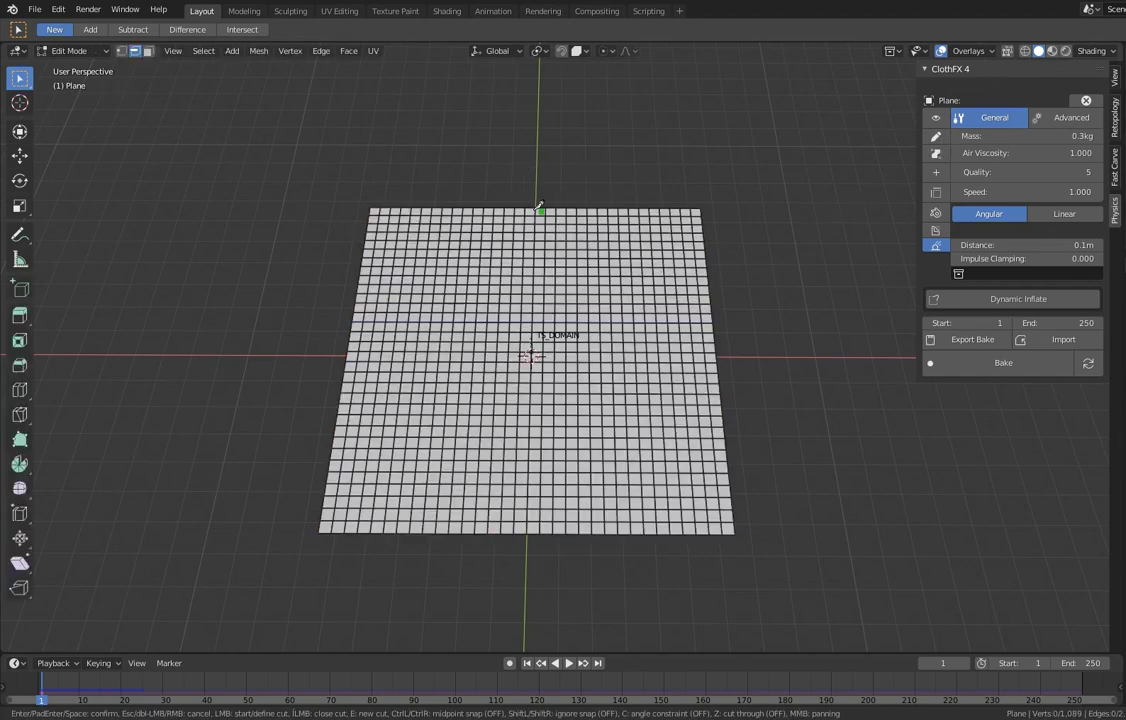
pyautogui.moveTo(526, 209)
pyautogui.mouseDown()
pyautogui.moveTo(520, 260)
pyautogui.moveTo(589, 303)
pyautogui.moveTo(529, 403)
pyautogui.moveTo(558, 458)
pyautogui.moveTo(550, 522)
pyautogui.mouseUp()
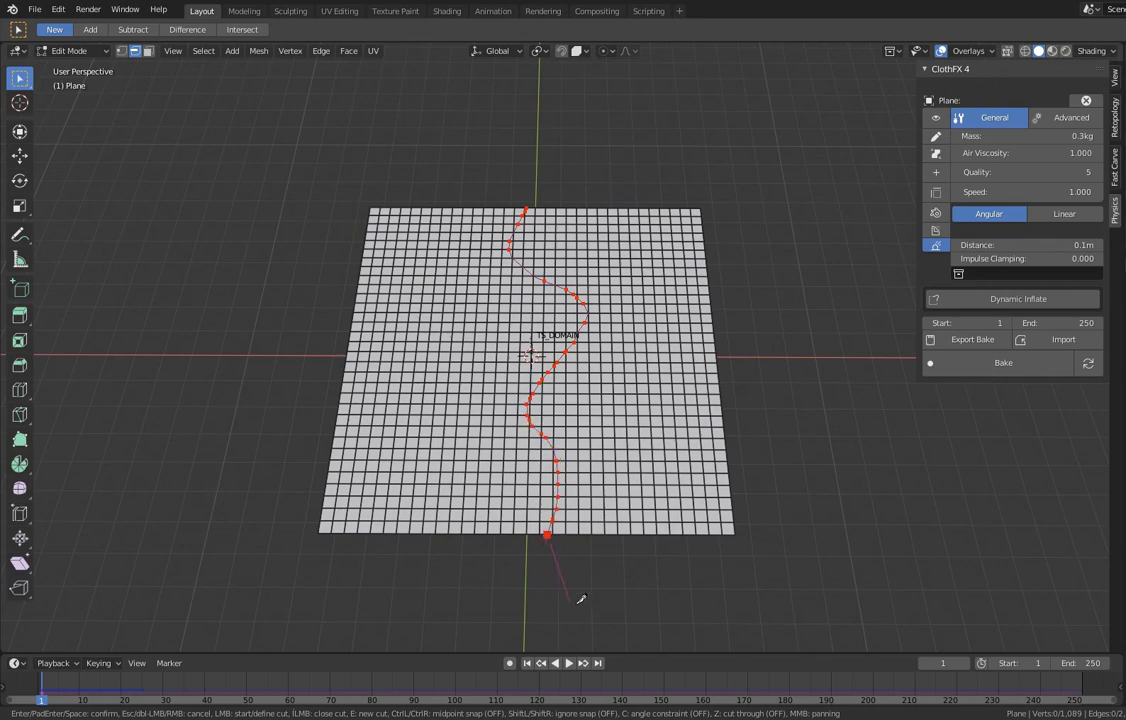
pyautogui.press('Return')
# - Knife a second wavy tear line across the plane from left edge to right edge
pyautogui.moveTo(550, 524); pyautogui.dragTo(574, 452, button='middle')
pyautogui.click(566, 455)
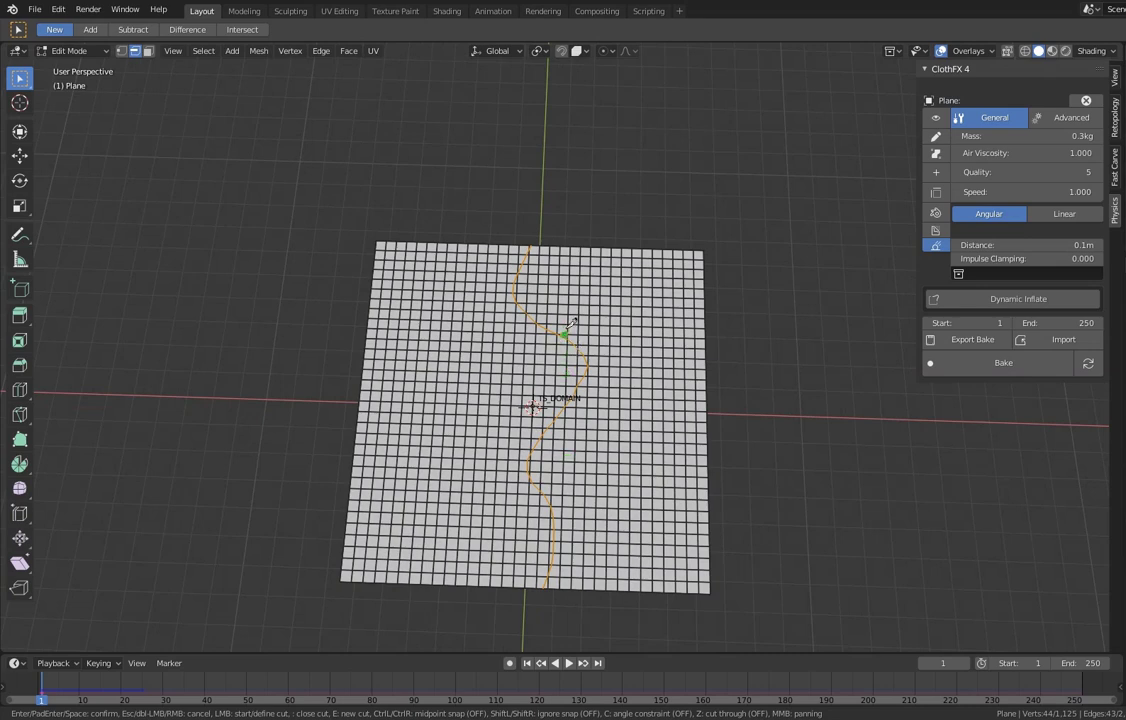
pyautogui.moveTo(563, 352); pyautogui.dragTo(587, 357, button='middle')
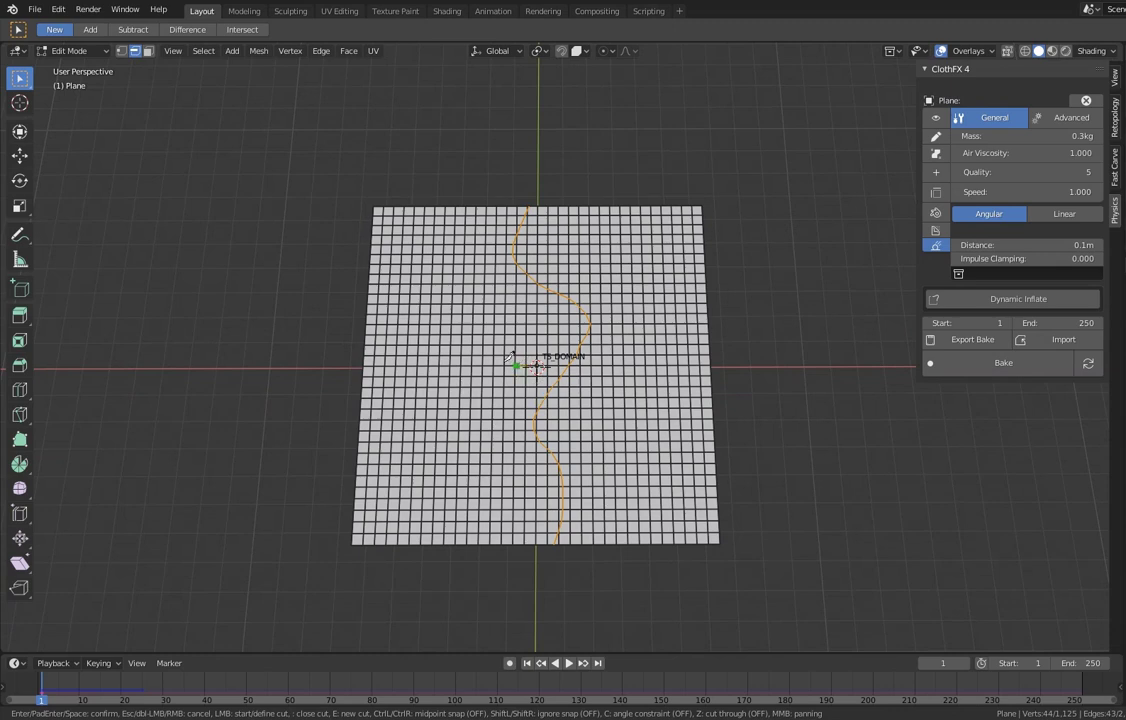
pyautogui.moveTo(432, 350)
pyautogui.mouseDown()
pyautogui.moveTo(517, 324)
pyautogui.moveTo(638, 361)
pyautogui.moveTo(737, 360)
pyautogui.mouseUp()
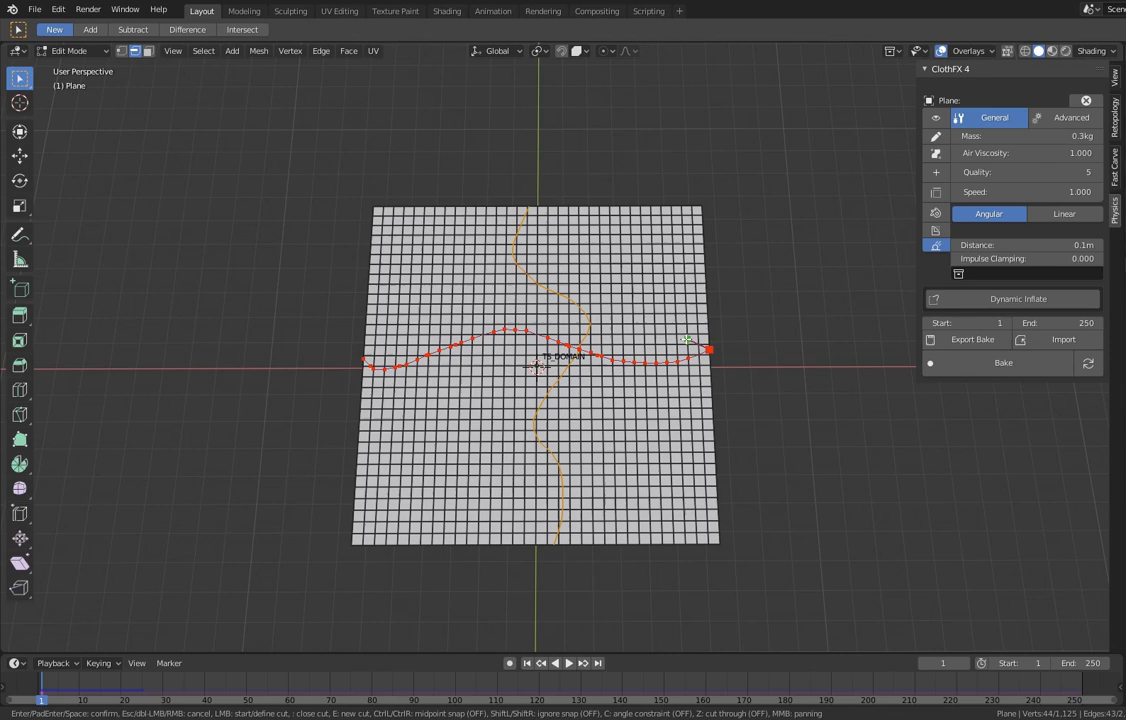
pyautogui.press('Return')
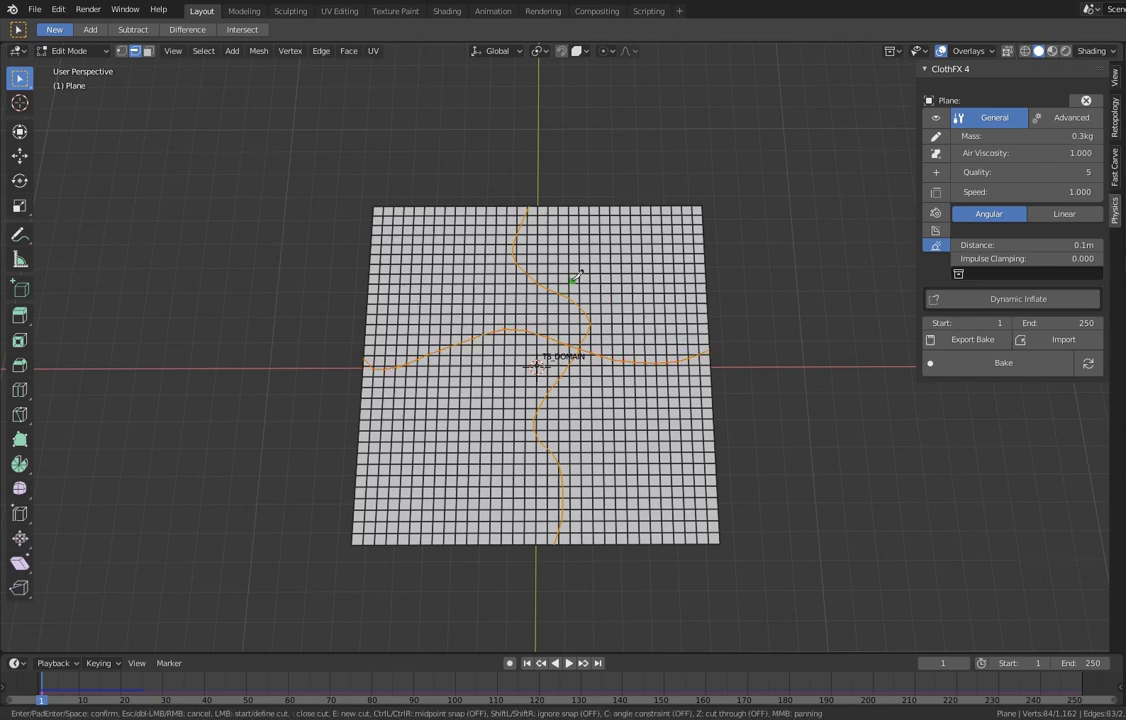
# - Return to Object Mode, play the torn cloth simulation, and reset to frame 1
pyautogui.press('Tab')
pyautogui.moveTo(575, 417); pyautogui.dragTo(574, 386, button='middle')
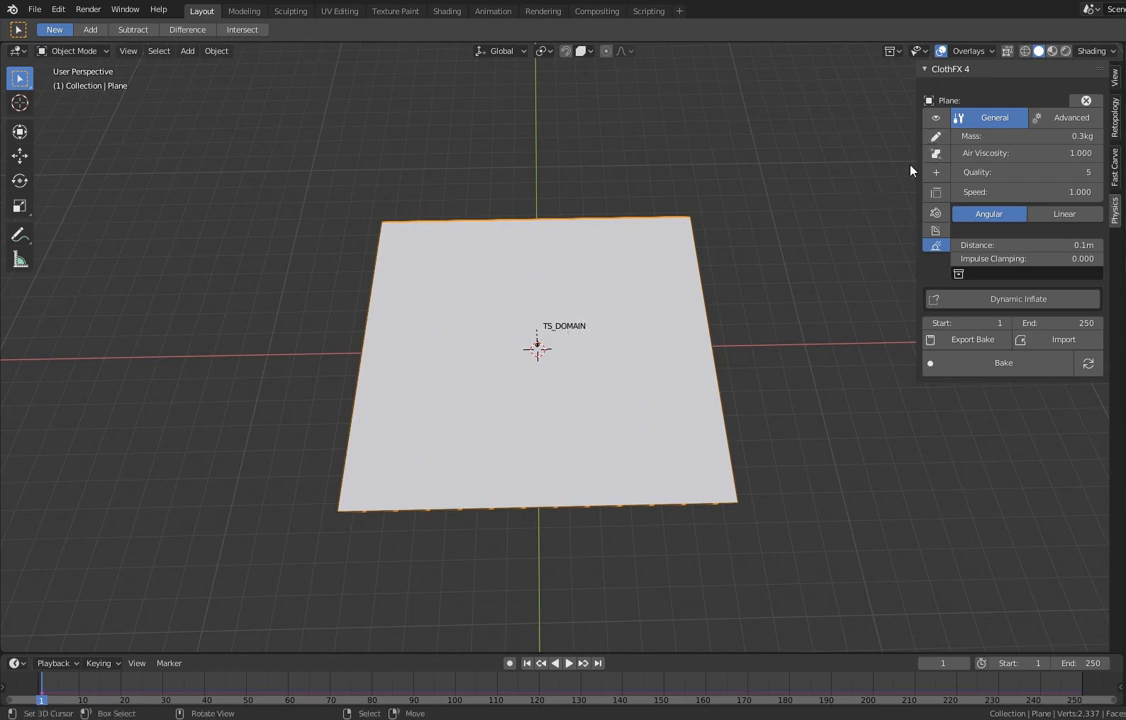
pyautogui.moveTo(485, 333); pyautogui.dragTo(503, 367, button='middle')
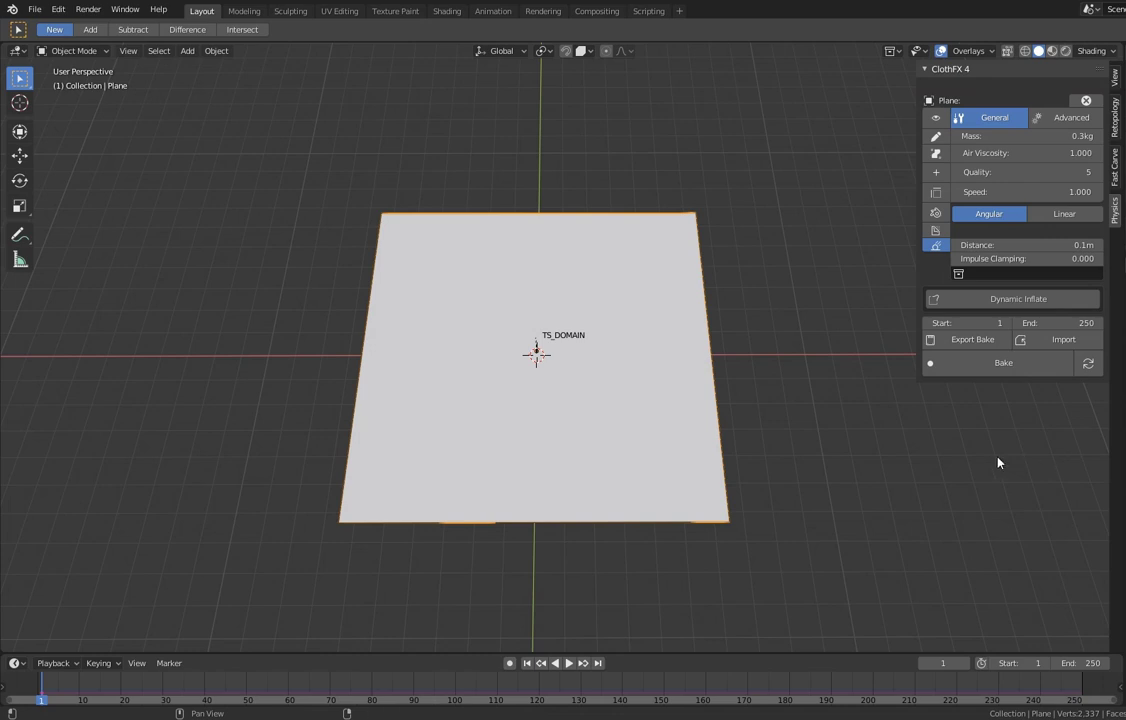
pyautogui.moveTo(621, 385); pyautogui.dragTo(639, 416, button='middle')
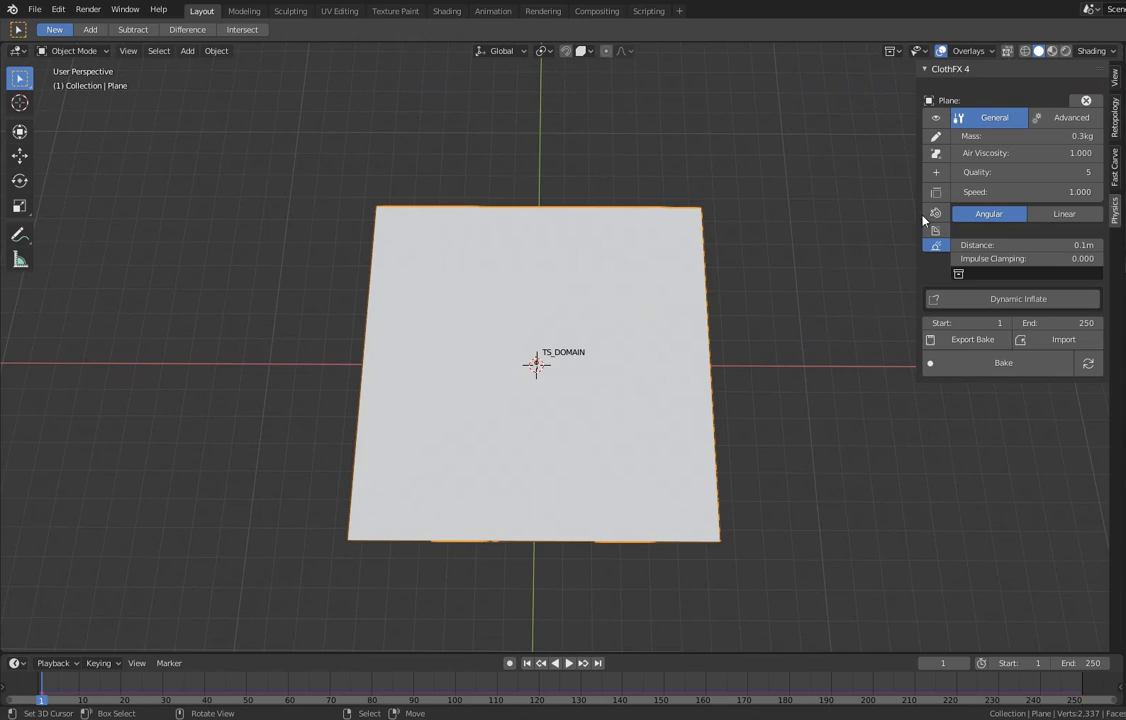
pyautogui.moveTo(756, 287); pyautogui.dragTo(538, 307, button='middle')
pyautogui.press('space')
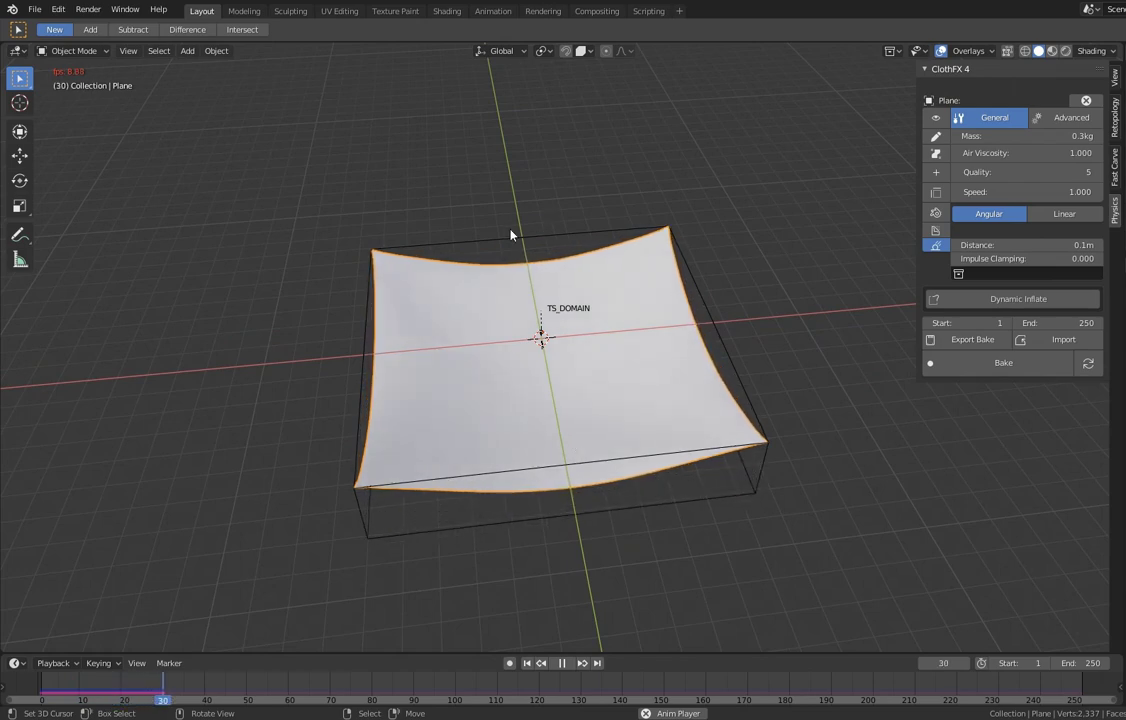
pyautogui.press('Escape')
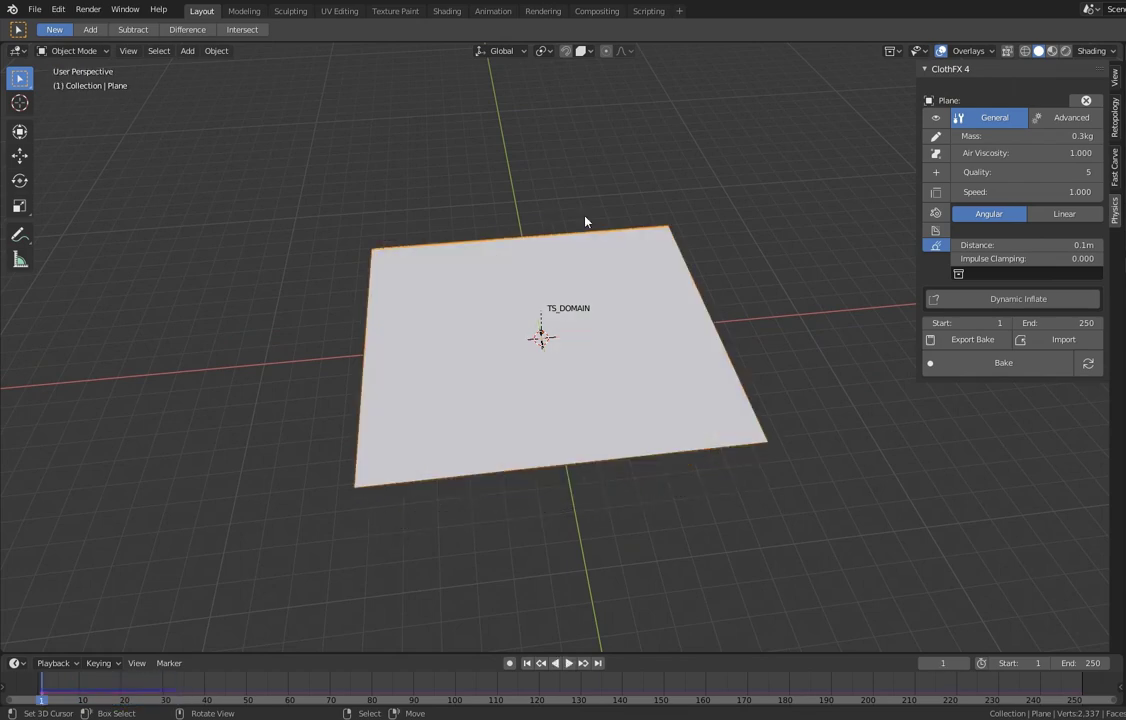
# - Add a sphere collider at the plane's centre, scale it up, and check its collider modes
pyautogui.click(939, 175)
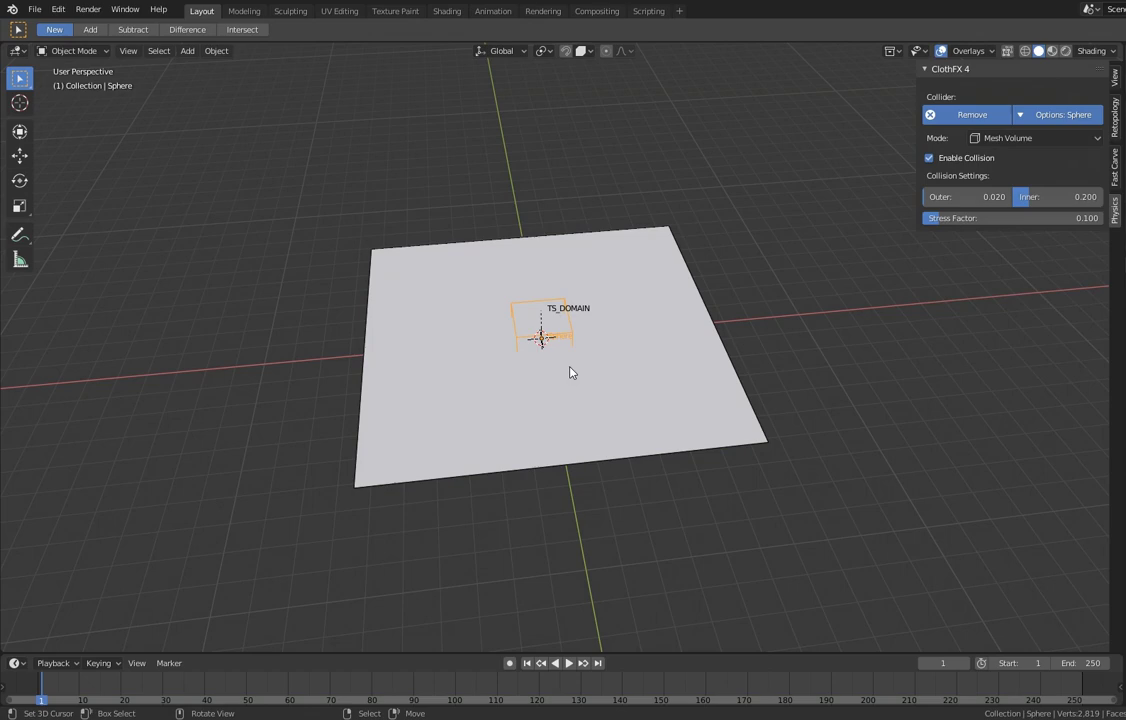
pyautogui.press('s')
pyautogui.click(686, 402)
pyautogui.moveTo(631, 417); pyautogui.dragTo(600, 393, button='middle')
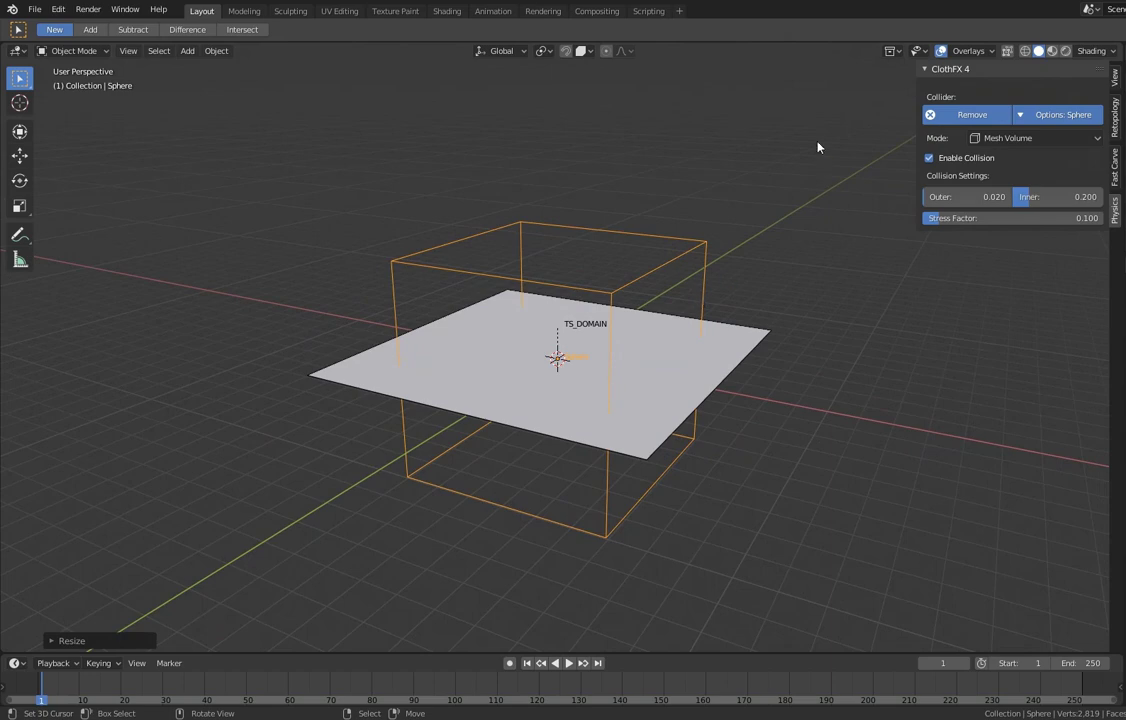
pyautogui.click(998, 140)
# - Move the sphere collider below the plane and raise its Outer distance to 0.232
pyautogui.press('g')
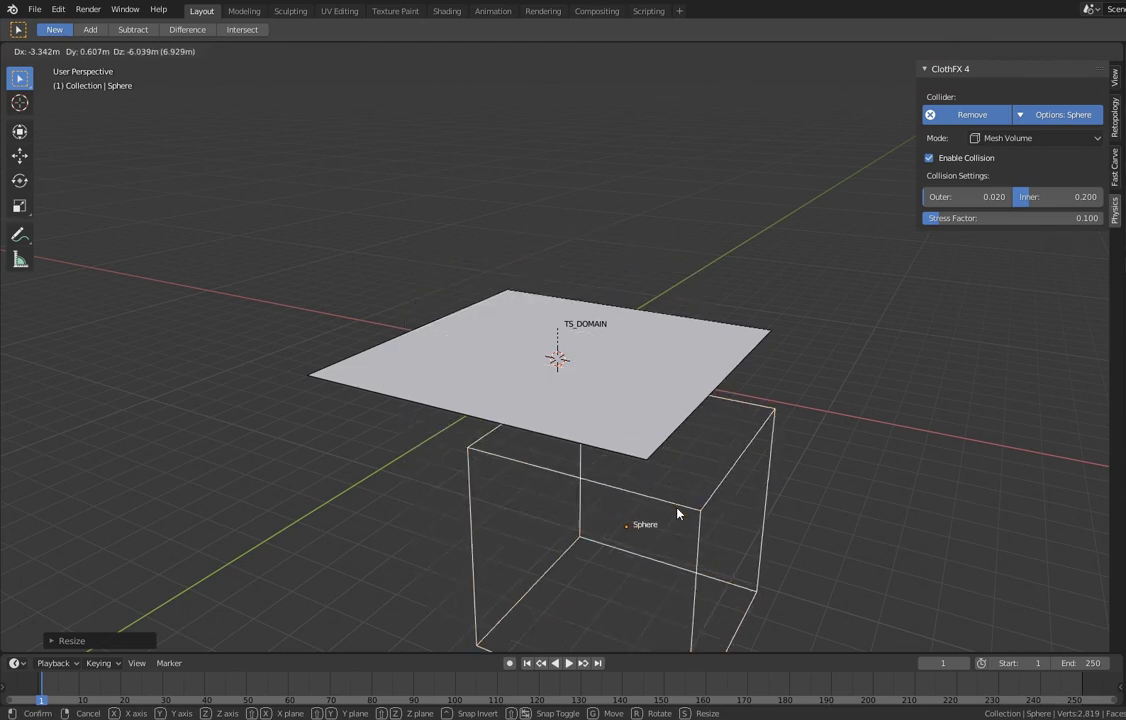
pyautogui.click(677, 513)
pyautogui.moveTo(960, 196); pyautogui.dragTo(1016, 196)
pyautogui.moveTo(621, 435); pyautogui.dragTo(610, 467, button='middle')
# - Play the simulation, pushing and enlarging the sphere through the cloth, then reset
pyautogui.press('g')
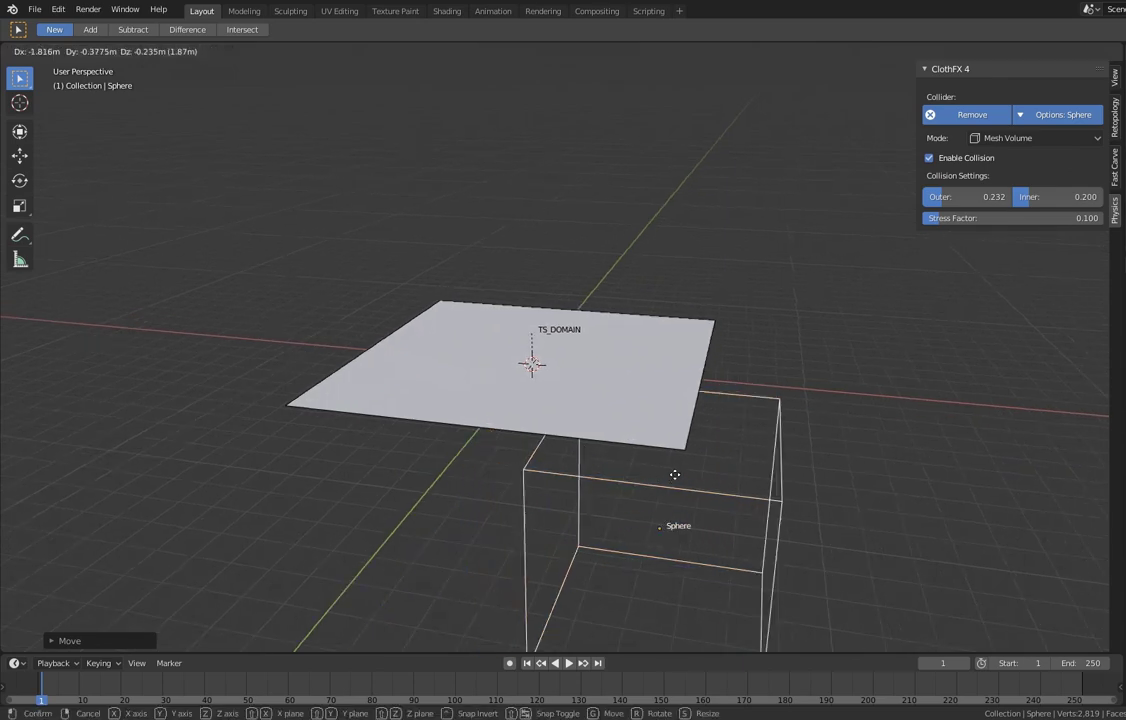
pyautogui.click(676, 477)
pyautogui.press('space')
pyautogui.press('g')
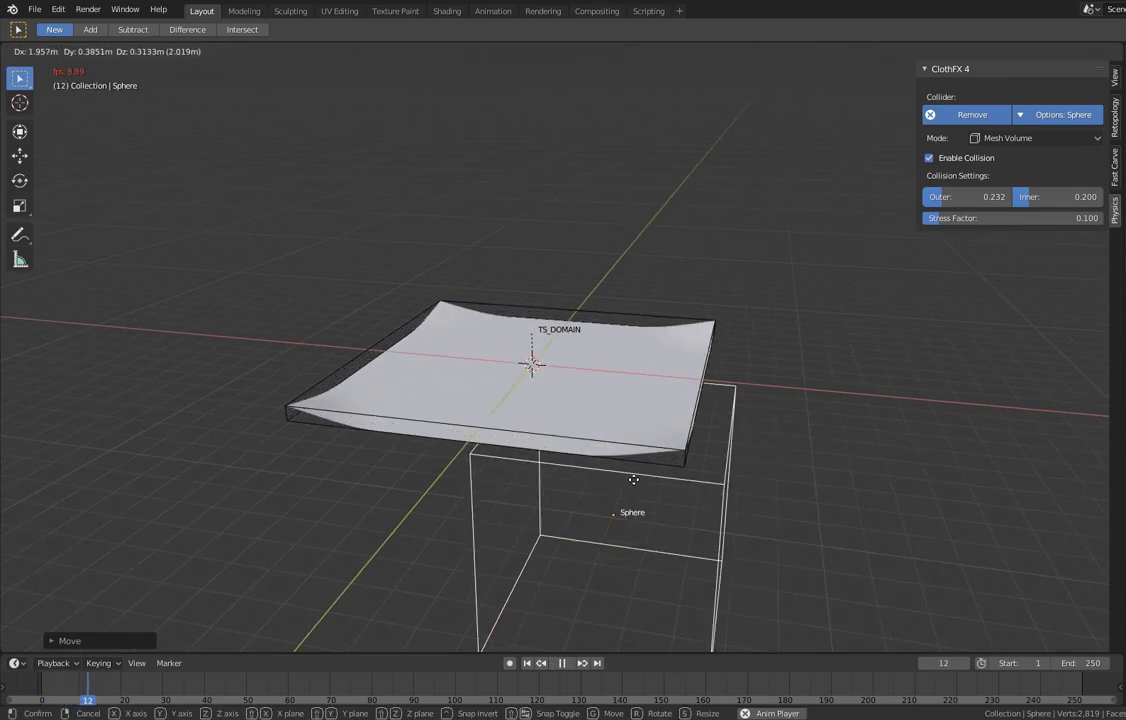
pyautogui.click(553, 367)
pyautogui.press('s')
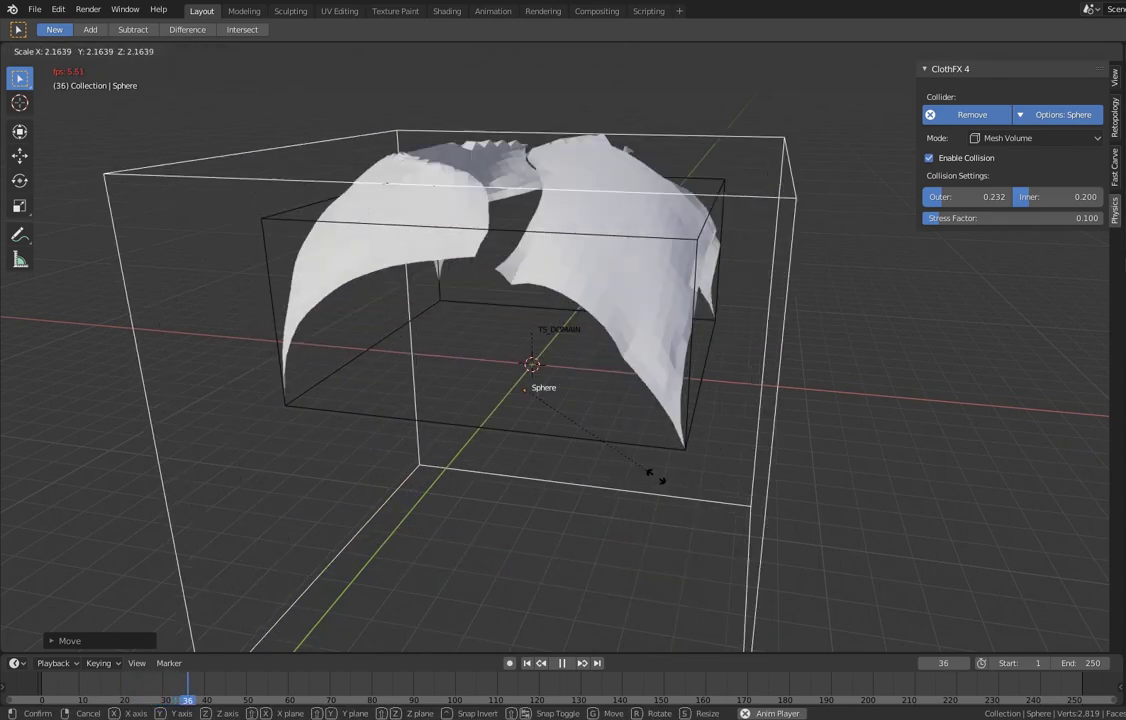
pyautogui.press('Escape')
pyautogui.press('Escape')
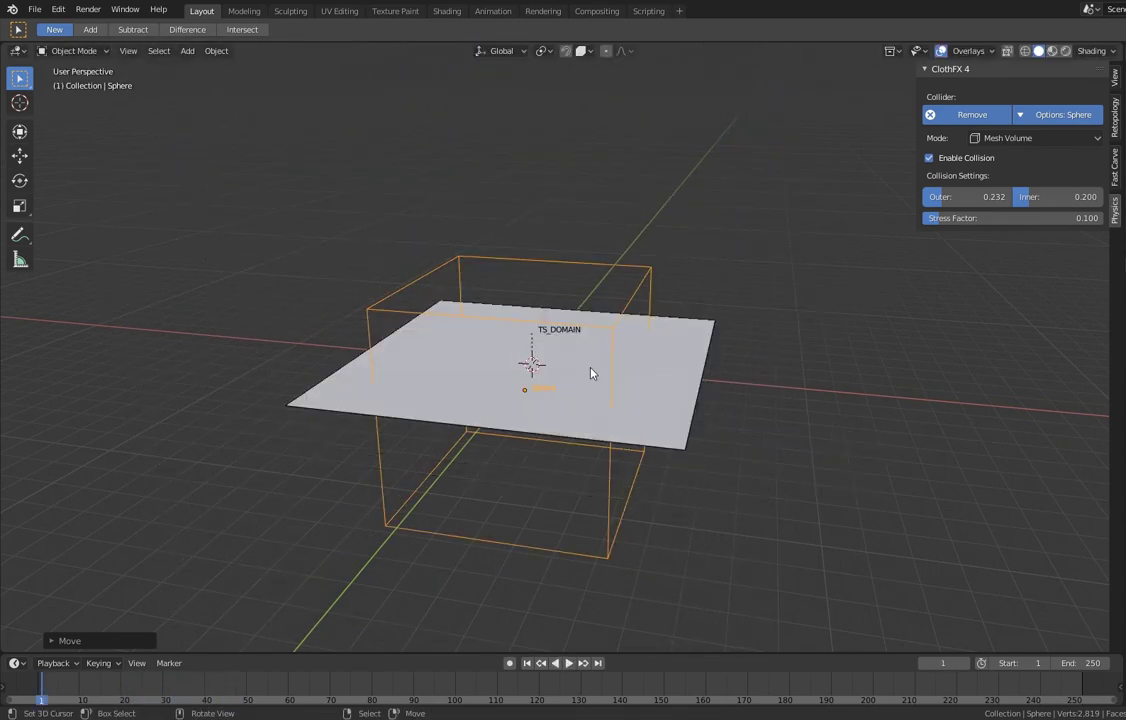
# - Place the sphere below the plane and set its collider to Proximity mode with Smooth falloff
pyautogui.press('g')
pyautogui.click(709, 489)
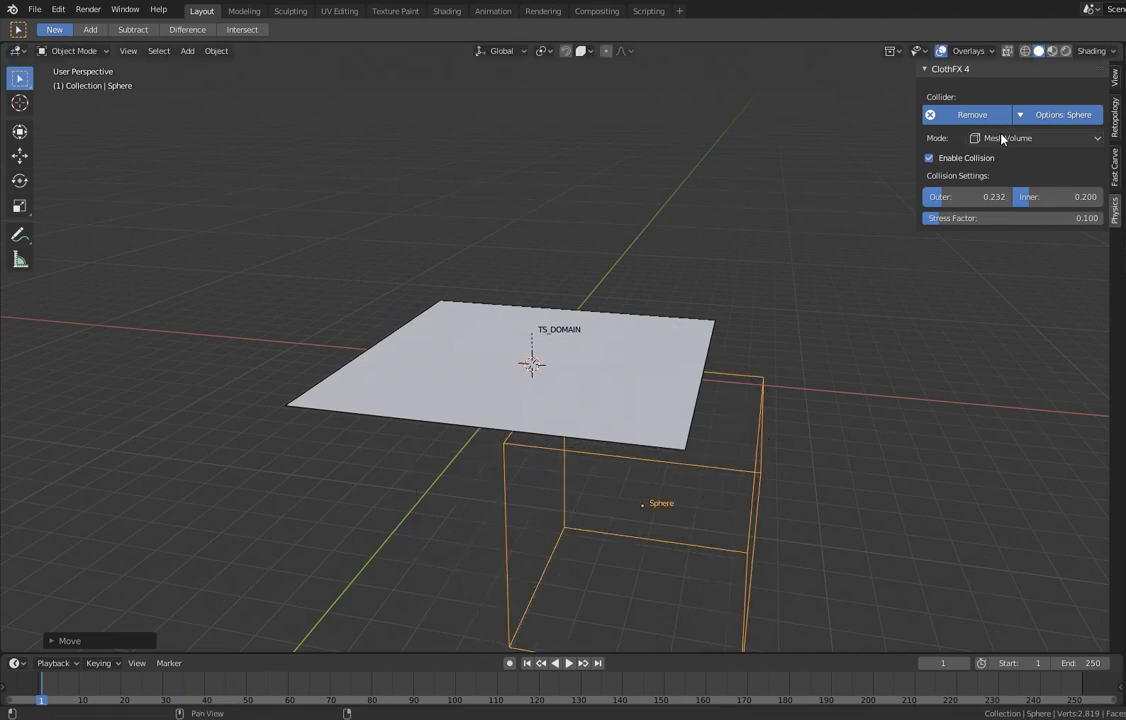
pyautogui.click(1002, 139)
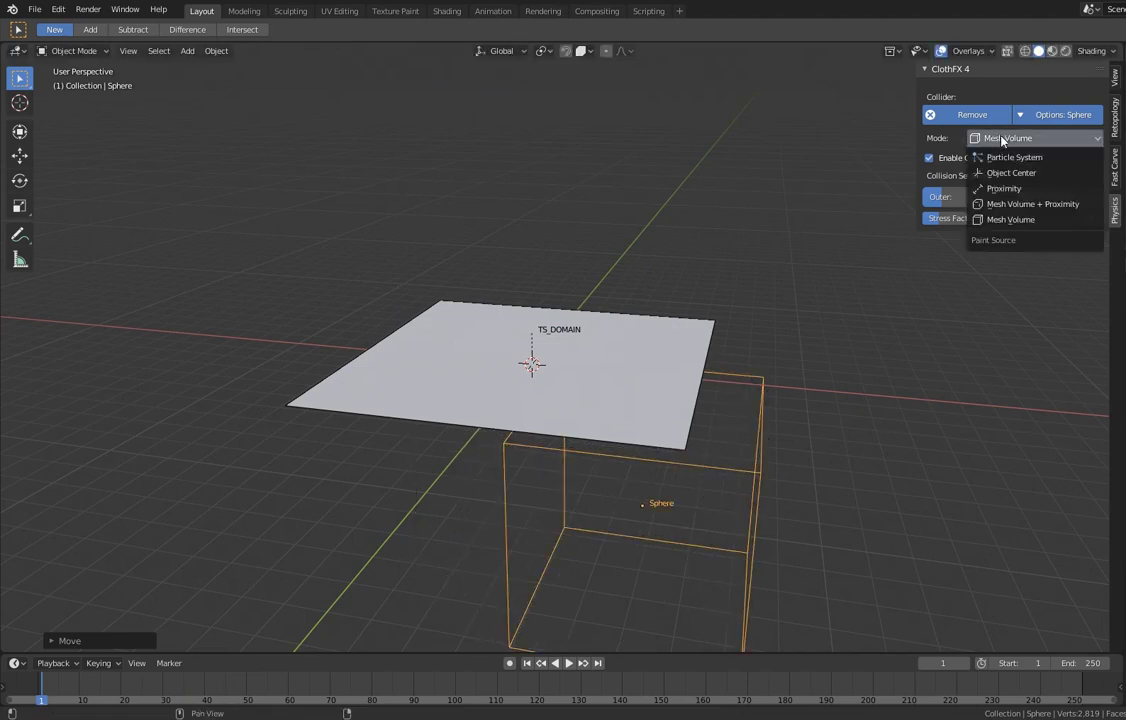
pyautogui.click(1003, 190)
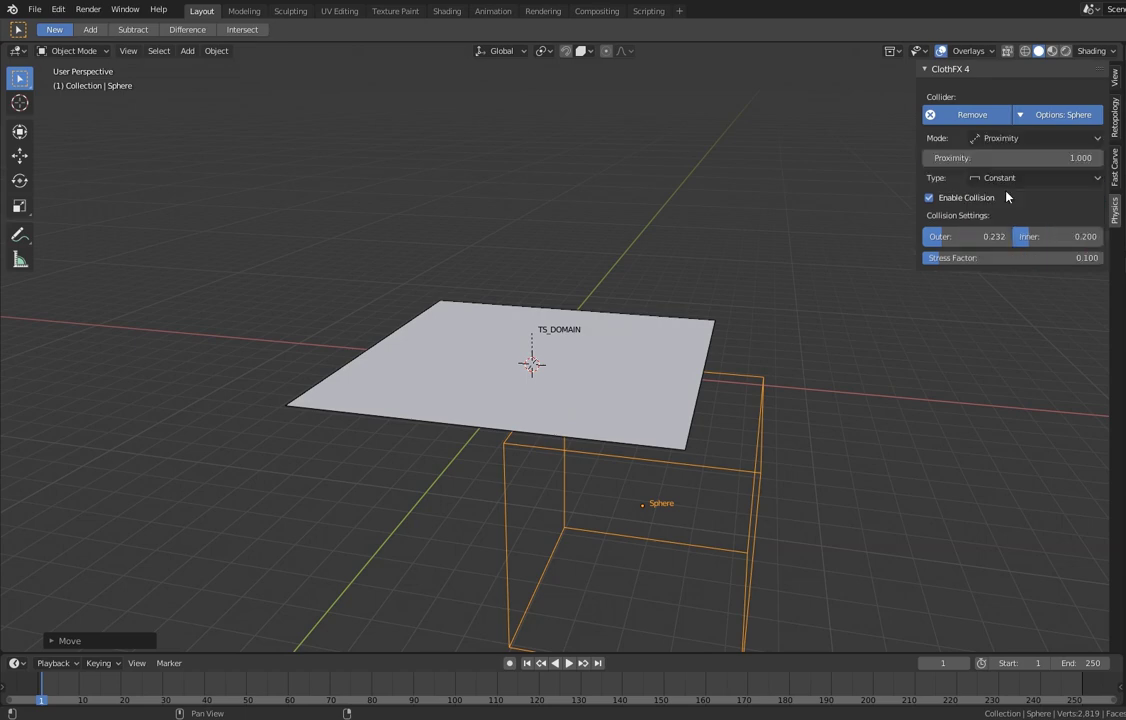
pyautogui.click(999, 177)
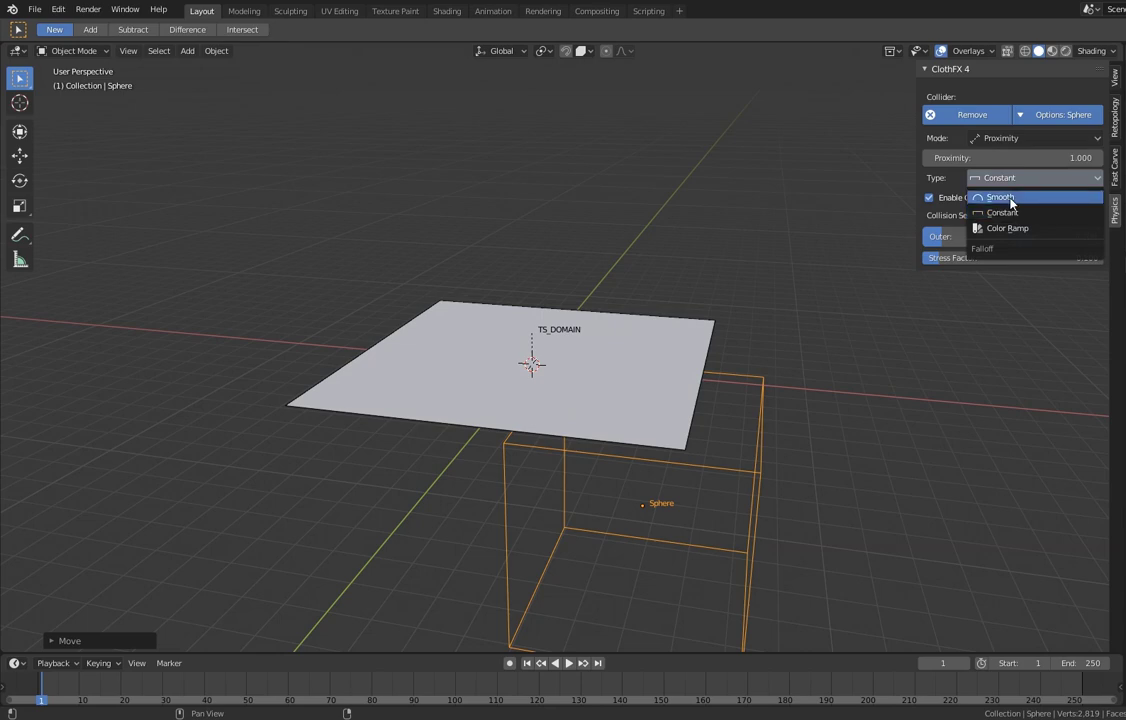
pyautogui.click(1000, 197)
# - Shrink the sphere collider and move it beside the plane
pyautogui.moveTo(603, 402); pyautogui.dragTo(632, 420, button='middle')
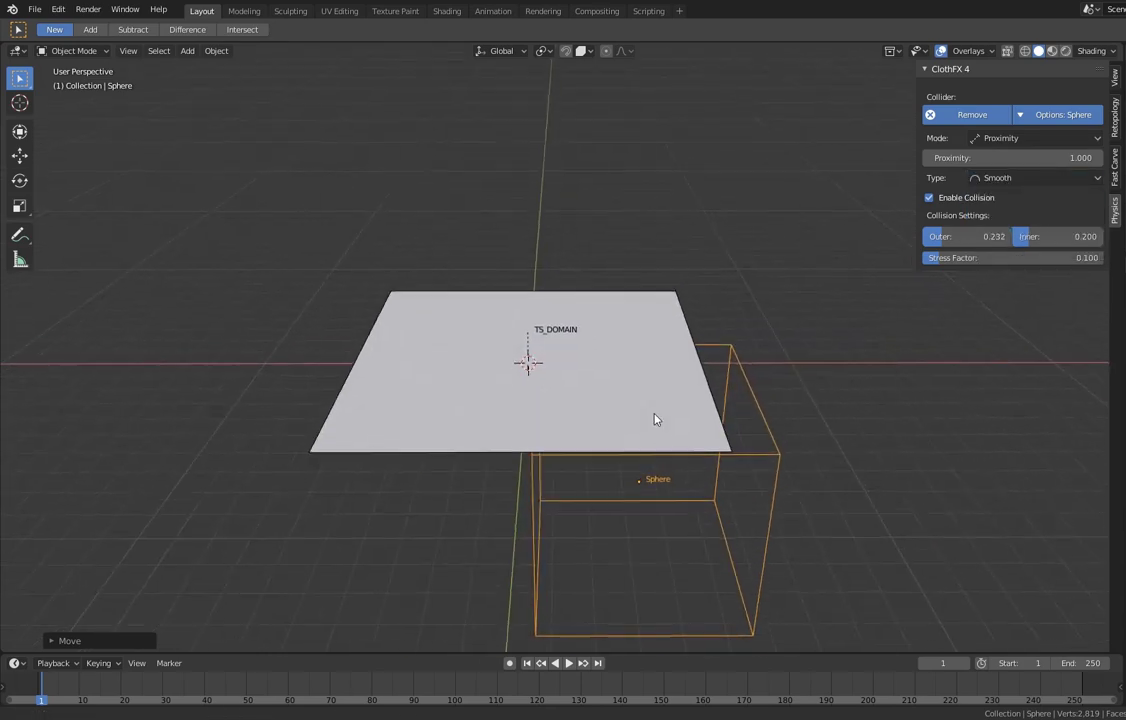
pyautogui.moveTo(646, 420); pyautogui.dragTo(646, 410, button='middle')
pyautogui.press('s')
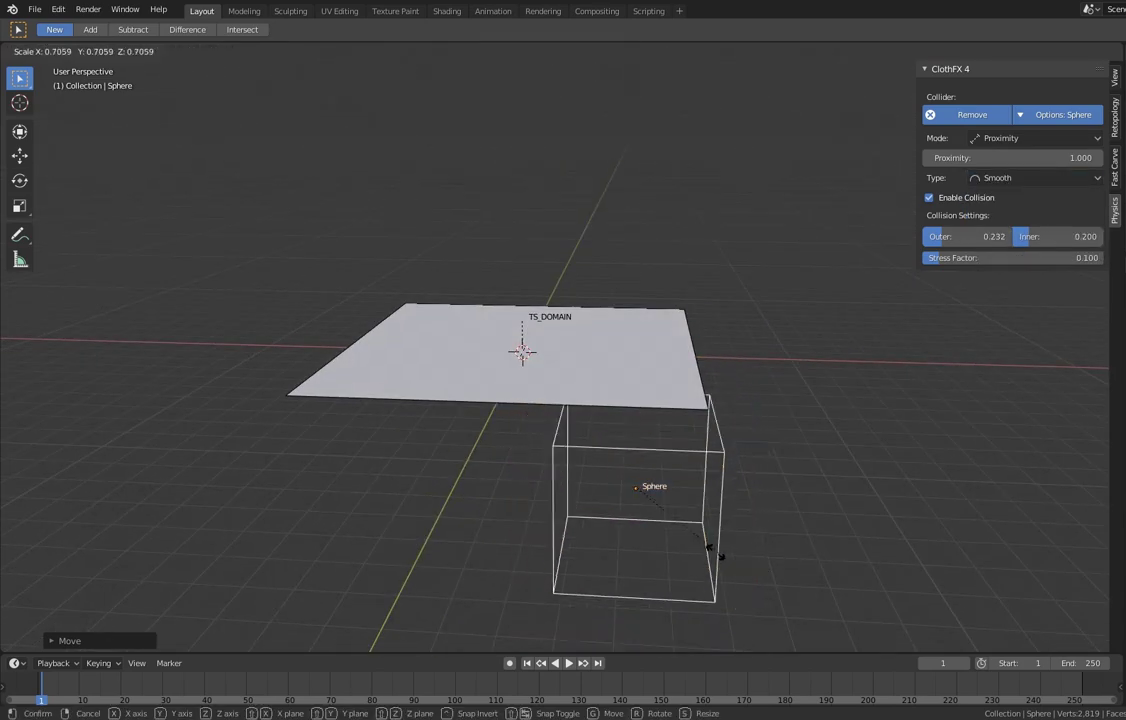
pyautogui.click(631, 530)
pyautogui.press('g')
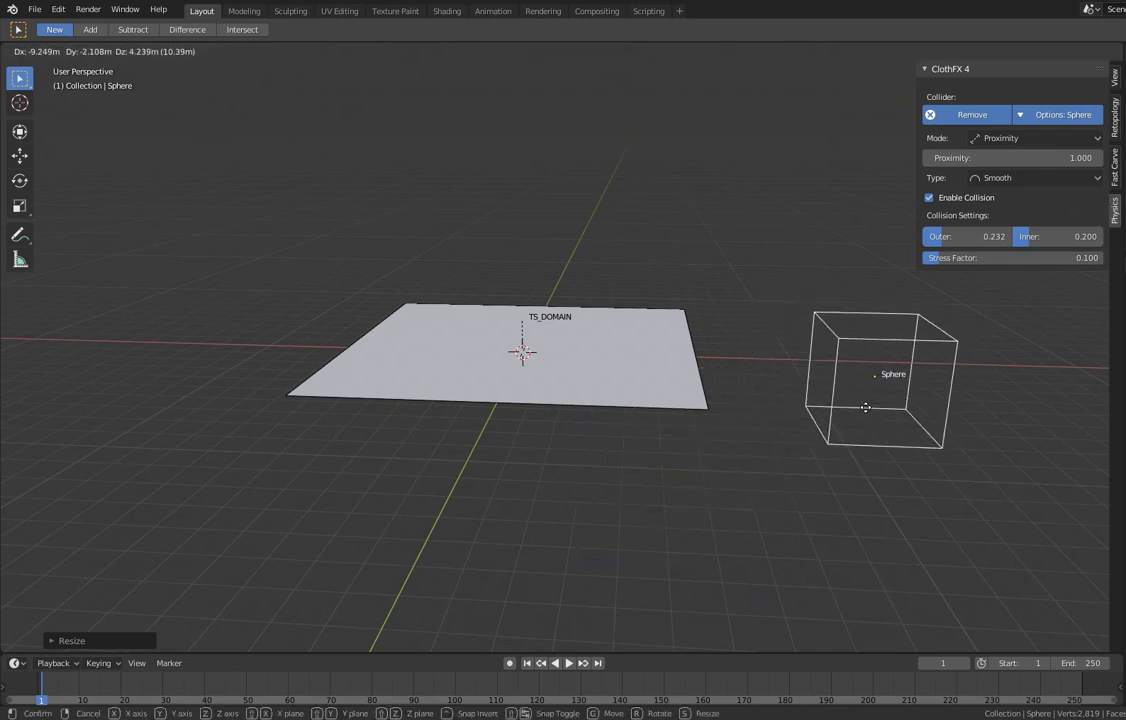
pyautogui.click(863, 404)
pyautogui.moveTo(643, 430); pyautogui.dragTo(649, 445, button='middle')
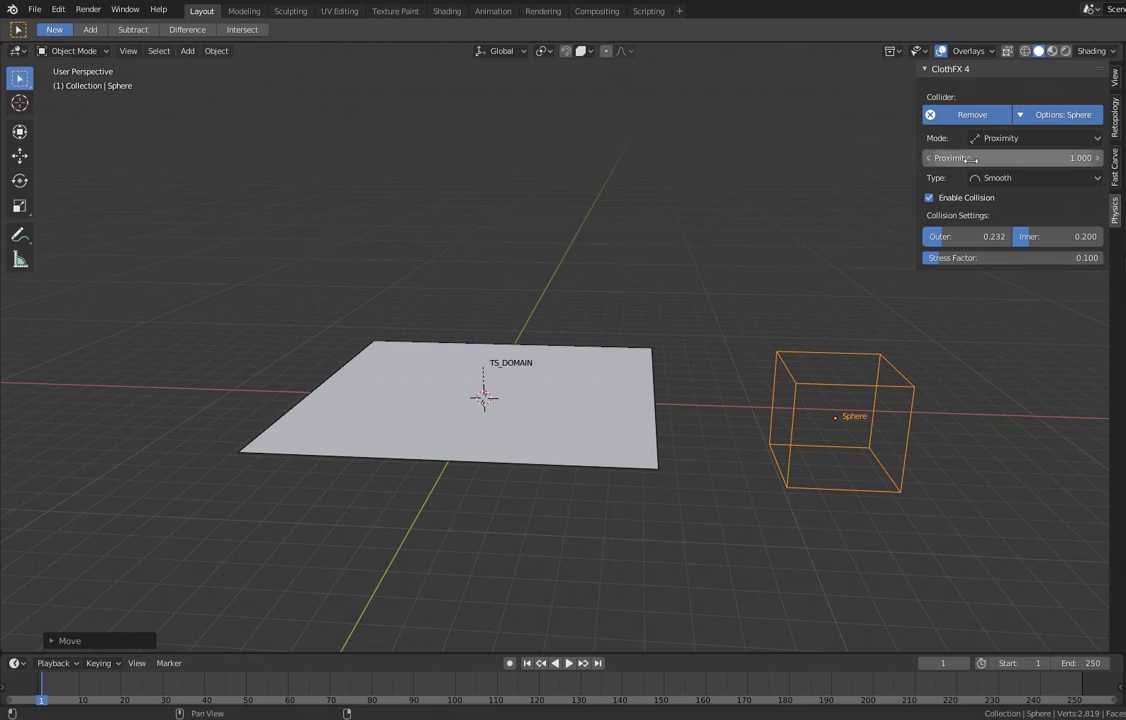
# - Lower the Proximity value and test by sweeping the sphere over the playing cloth
pyautogui.moveTo(989, 163); pyautogui.dragTo(950, 163)
pyautogui.press('space')
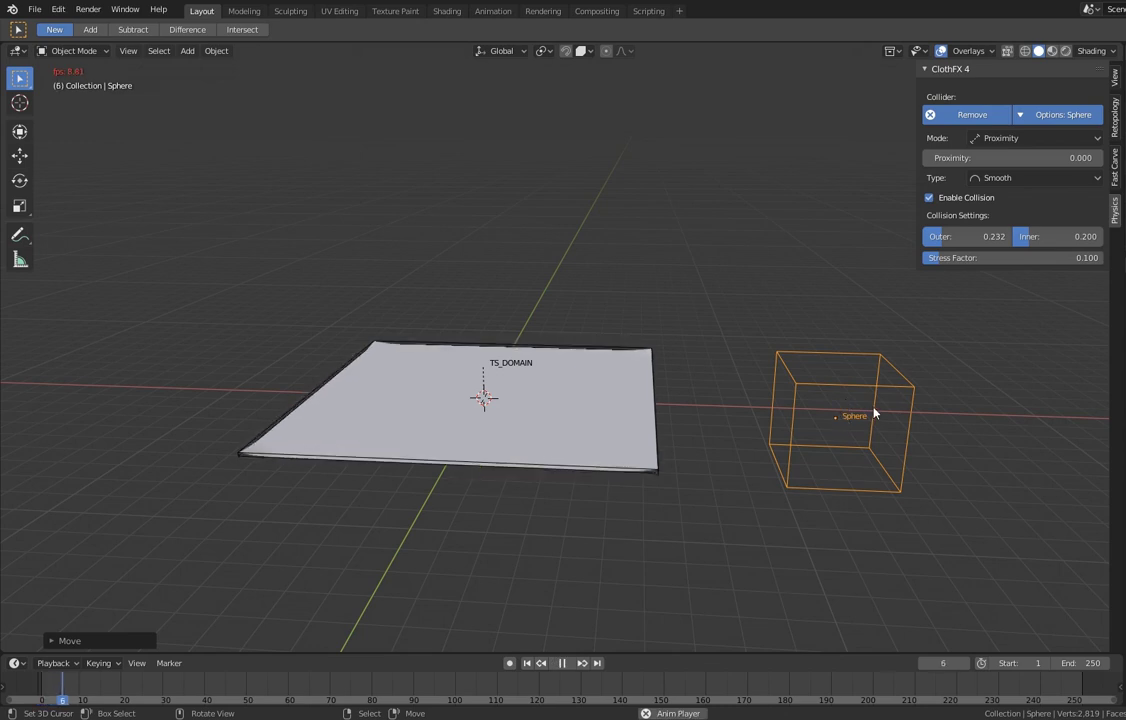
pyautogui.press('g')
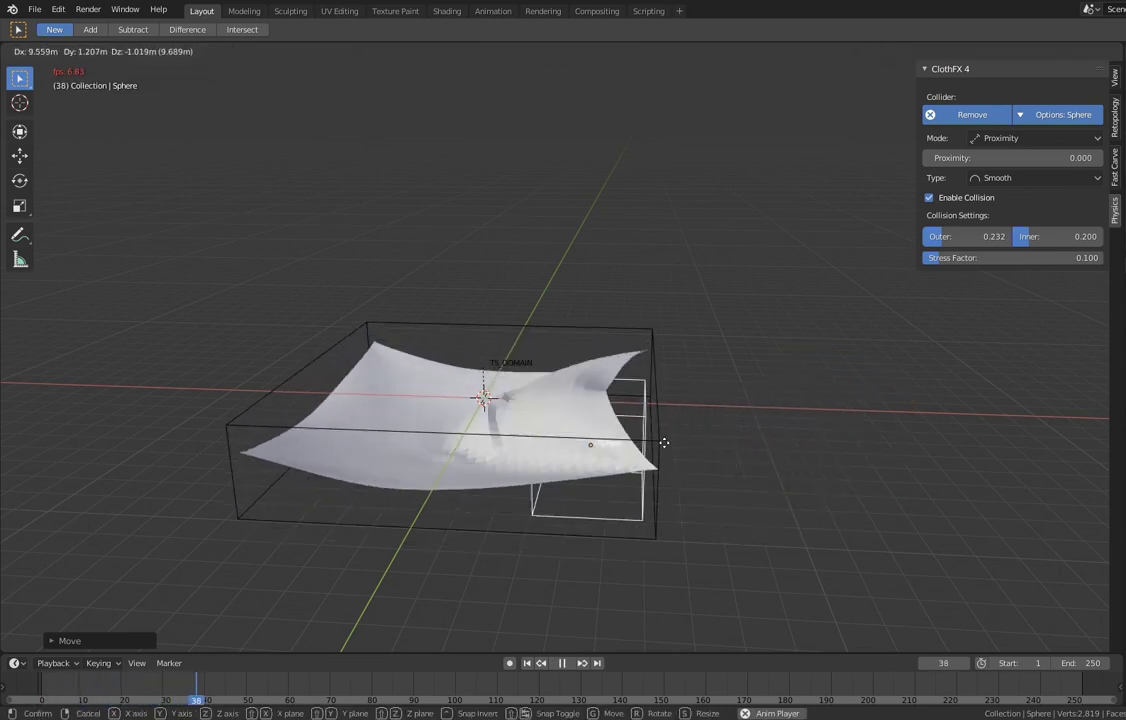
pyautogui.press('Escape')
pyautogui.press('Escape')
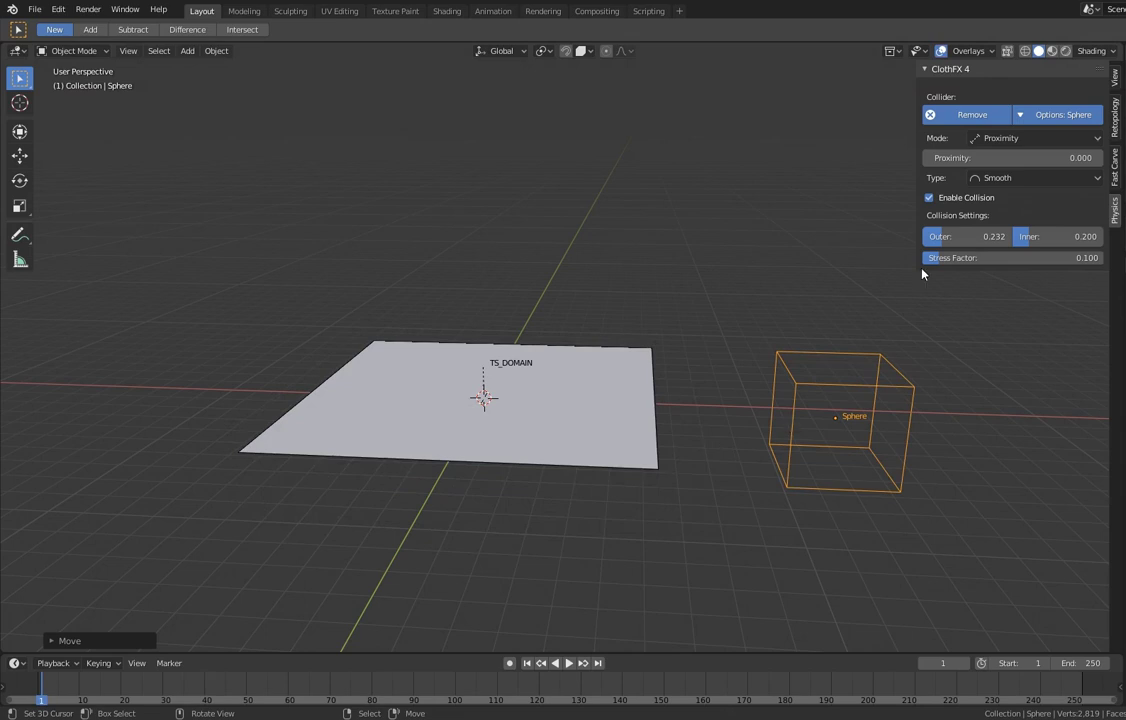
# - Set the collider's Proximity to 0.500 and reposition the sphere
pyautogui.click(985, 157)
pyautogui.write('0.0')
pyautogui.press('Return')
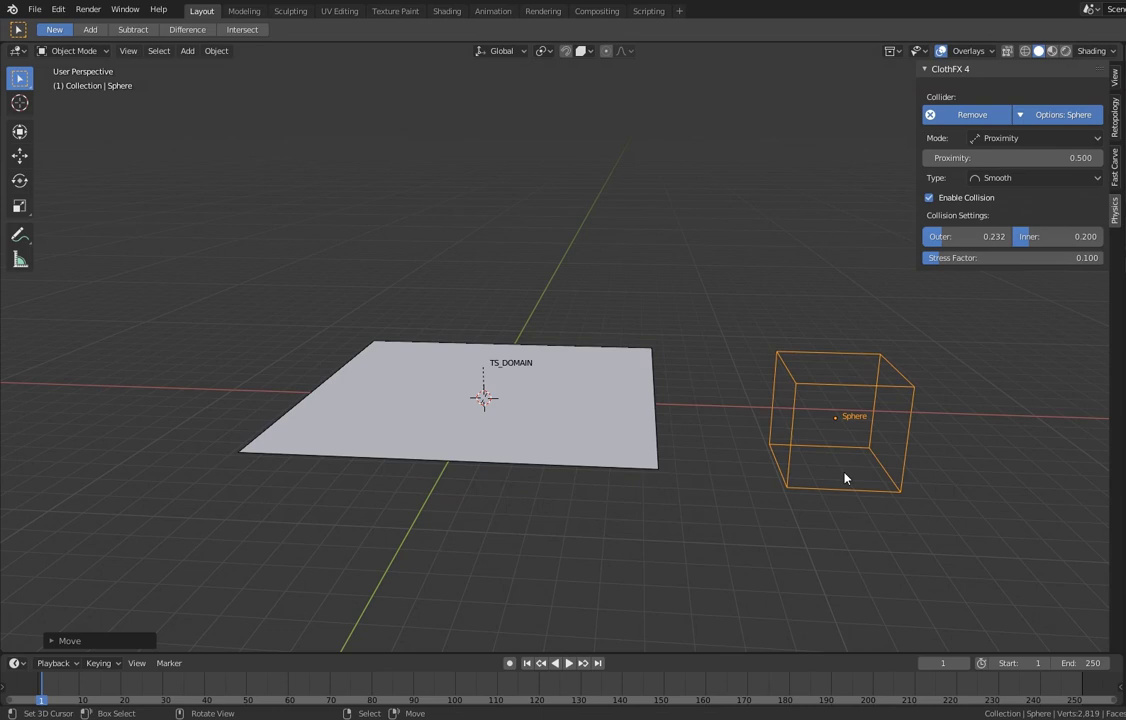
pyautogui.press('g')
pyautogui.click(797, 556)
# - Play the simulation, raising the sphere vertically above the plane, then reset the cloth
pyautogui.press('space')
pyautogui.press('g')
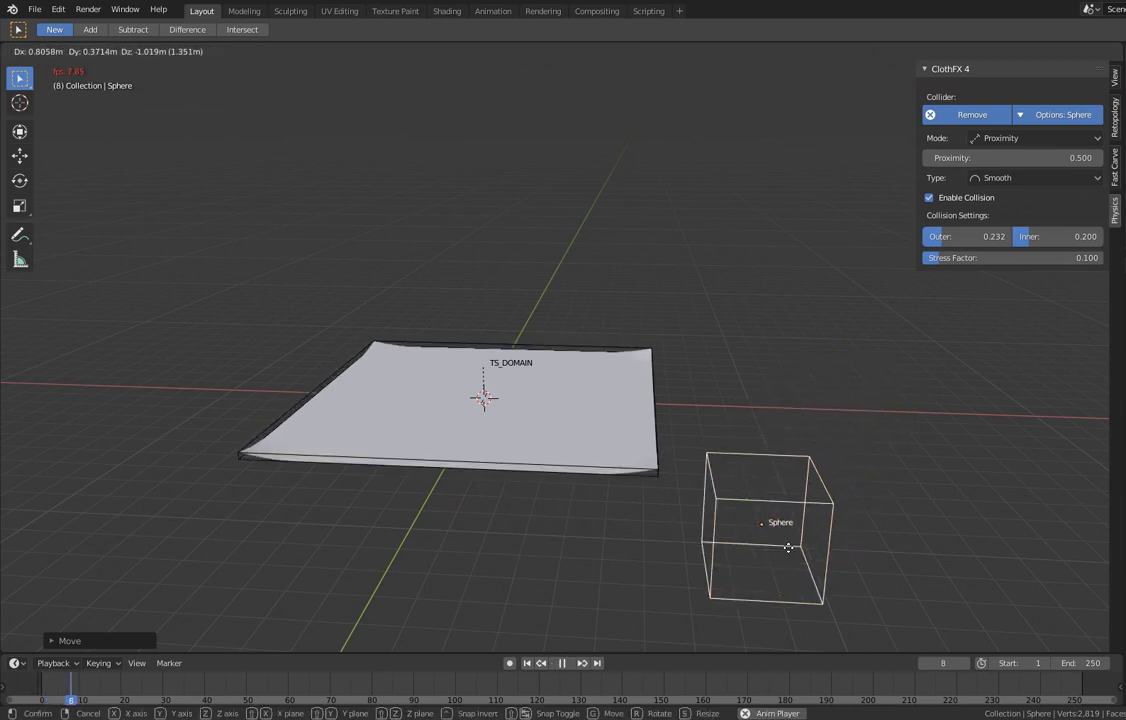
pyautogui.click(500, 308)
pyautogui.press('g')
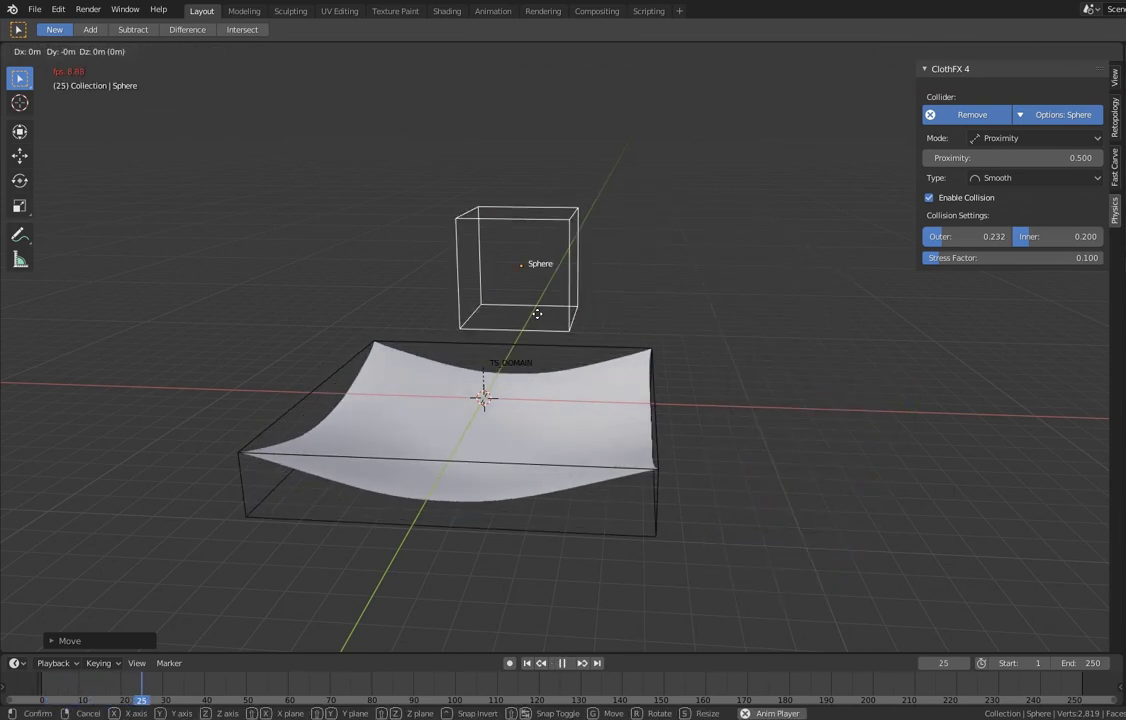
pyautogui.press('z')
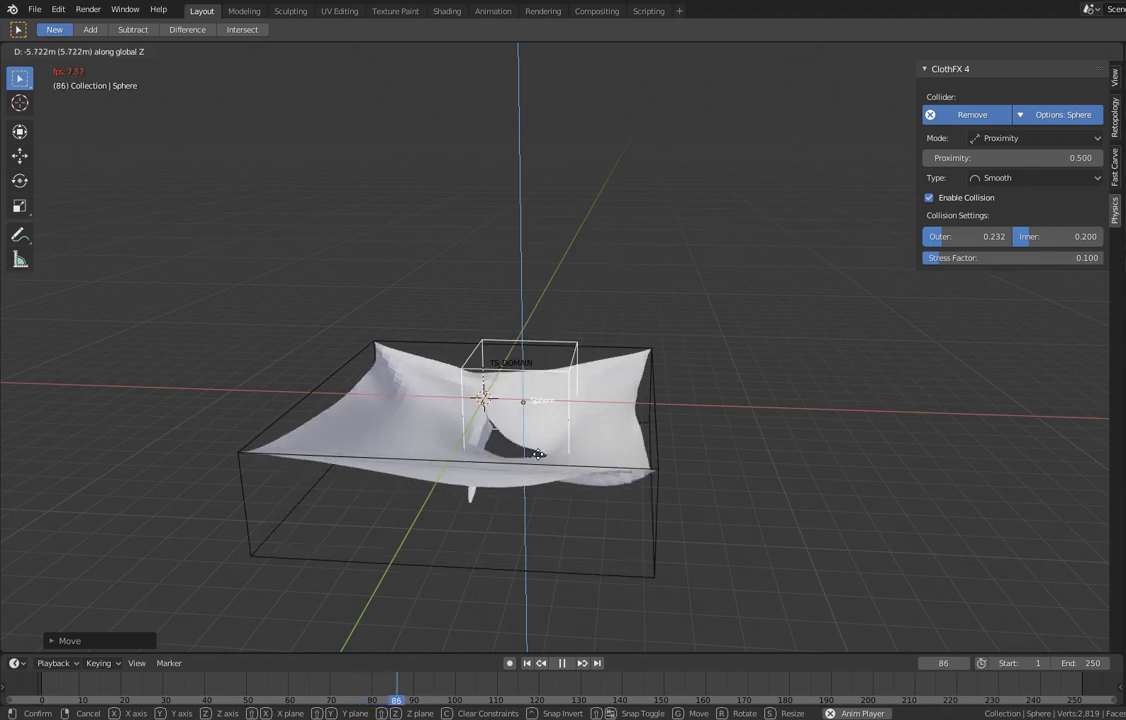
pyautogui.click(483, 324)
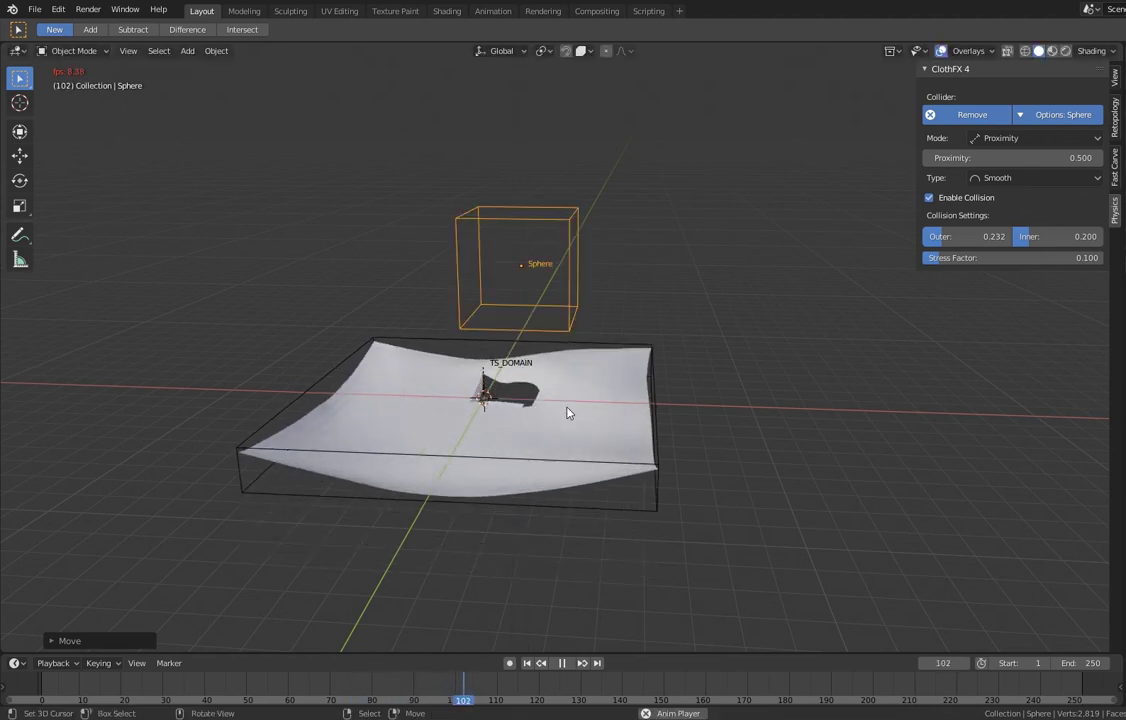
pyautogui.press('Escape')
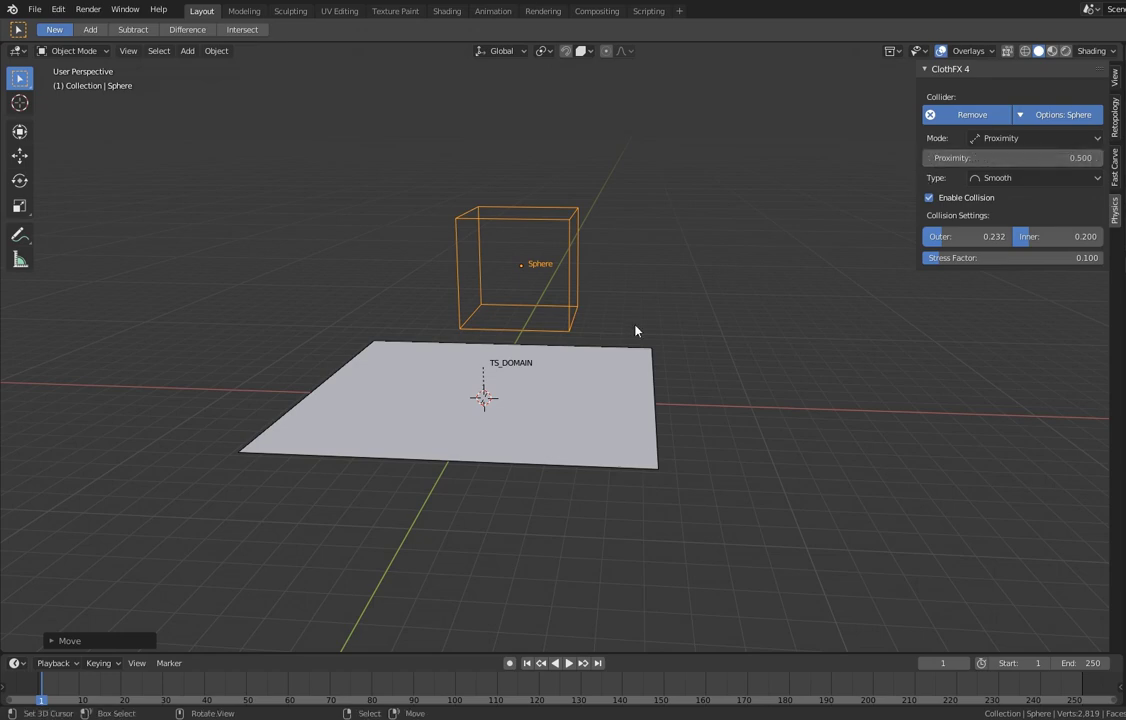
# - Reposition the sphere collider above the cloth plane
pyautogui.press('g')
pyautogui.click(421, 313)
pyautogui.moveTo(421, 313); pyautogui.dragTo(600, 405, button='middle')
pyautogui.press('g')
pyautogui.click(640, 390)
# - Set the collider's Proximity to 2.000 and place the sphere up and left of the plane
pyautogui.click(981, 157)
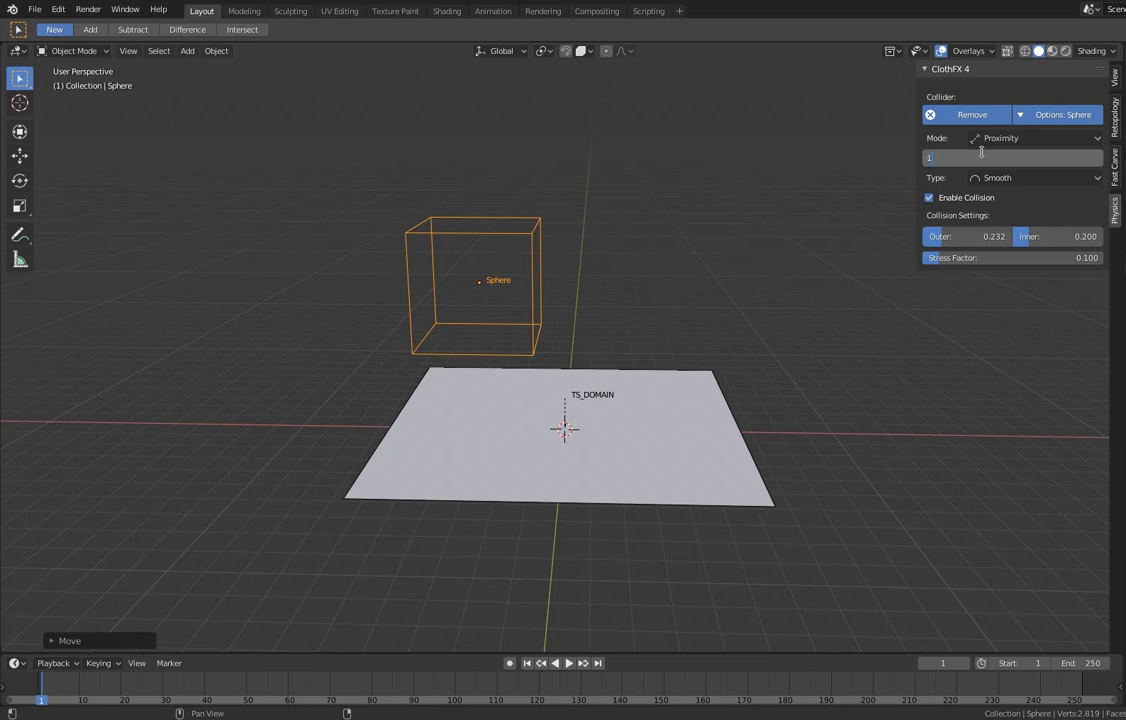
pyautogui.write('2')
pyautogui.press('Return')
pyautogui.press('g')
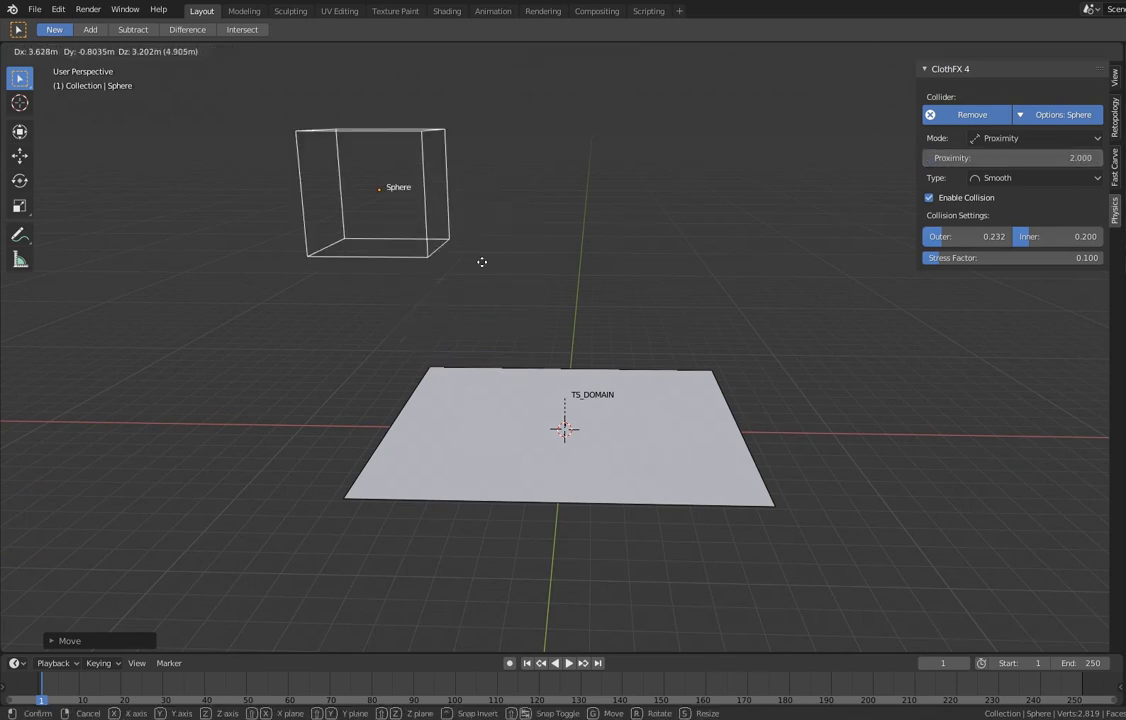
pyautogui.click(465, 270)
# - Play the simulation, moving and enlarging the sphere over the cloth, then reset
pyautogui.press('space')
pyautogui.press('g')
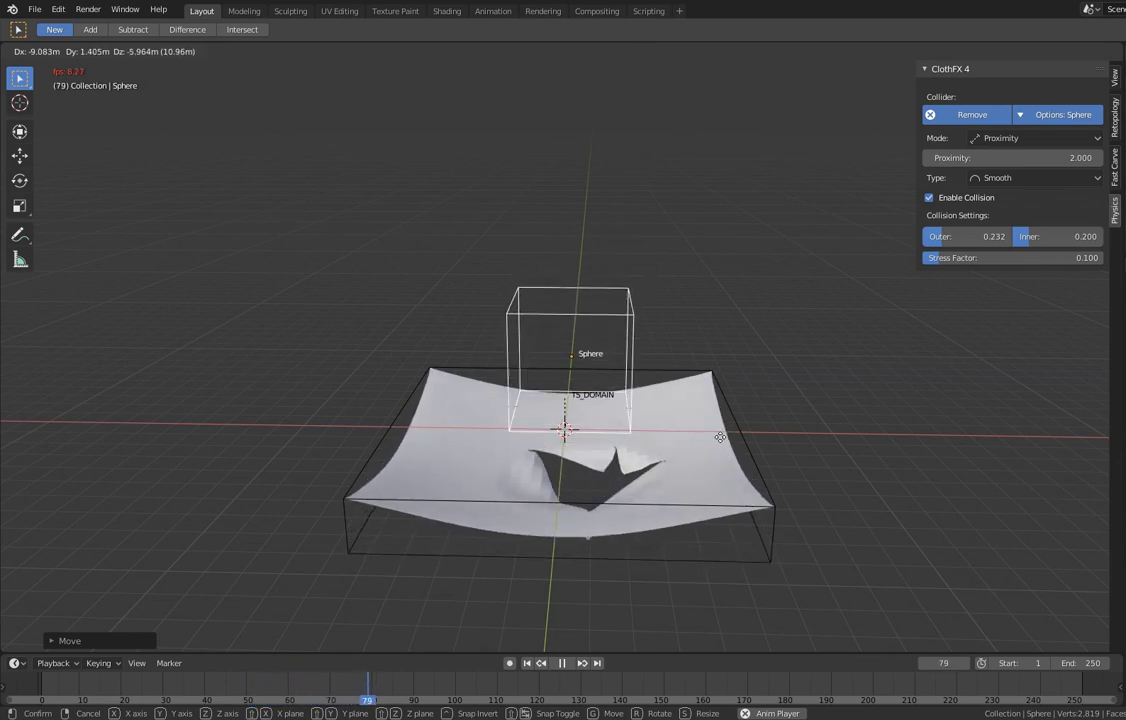
pyautogui.click(723, 435)
pyautogui.press('s')
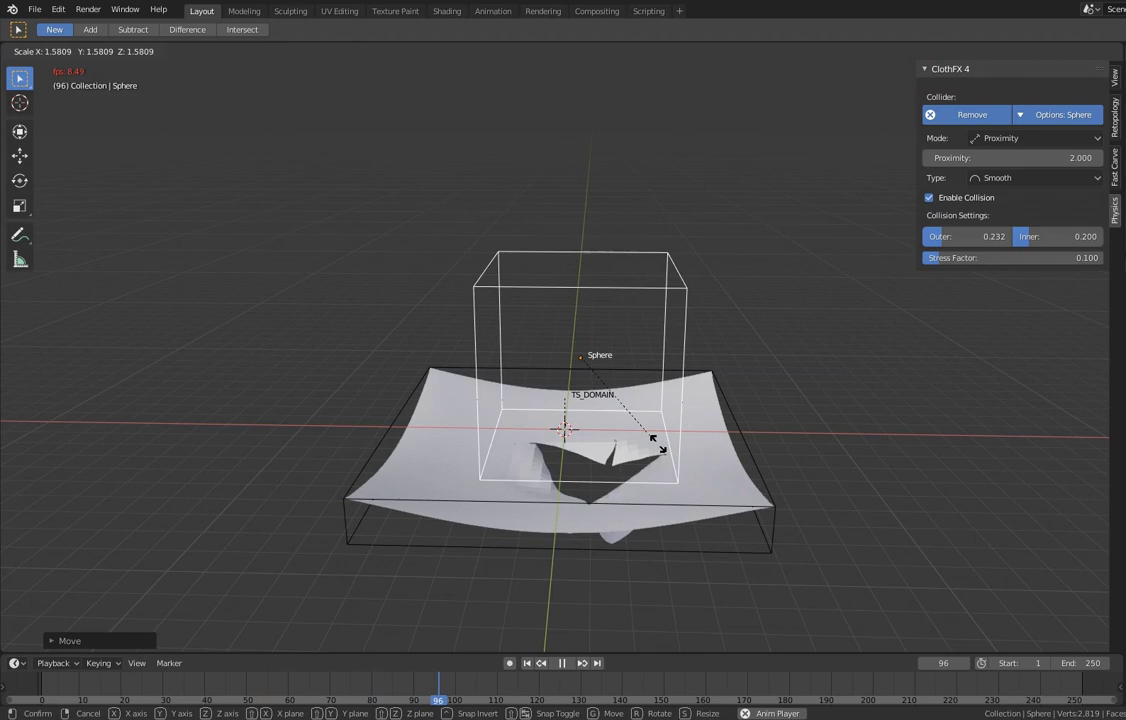
pyautogui.click(665, 453)
pyautogui.press('g')
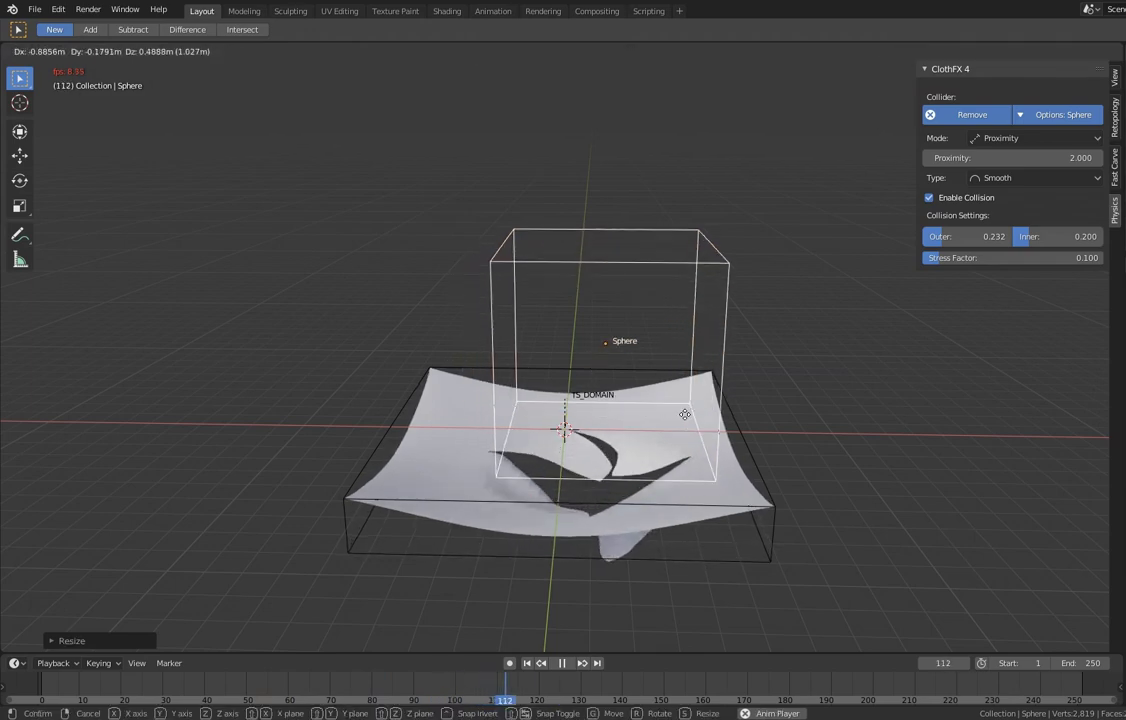
pyautogui.click(672, 437)
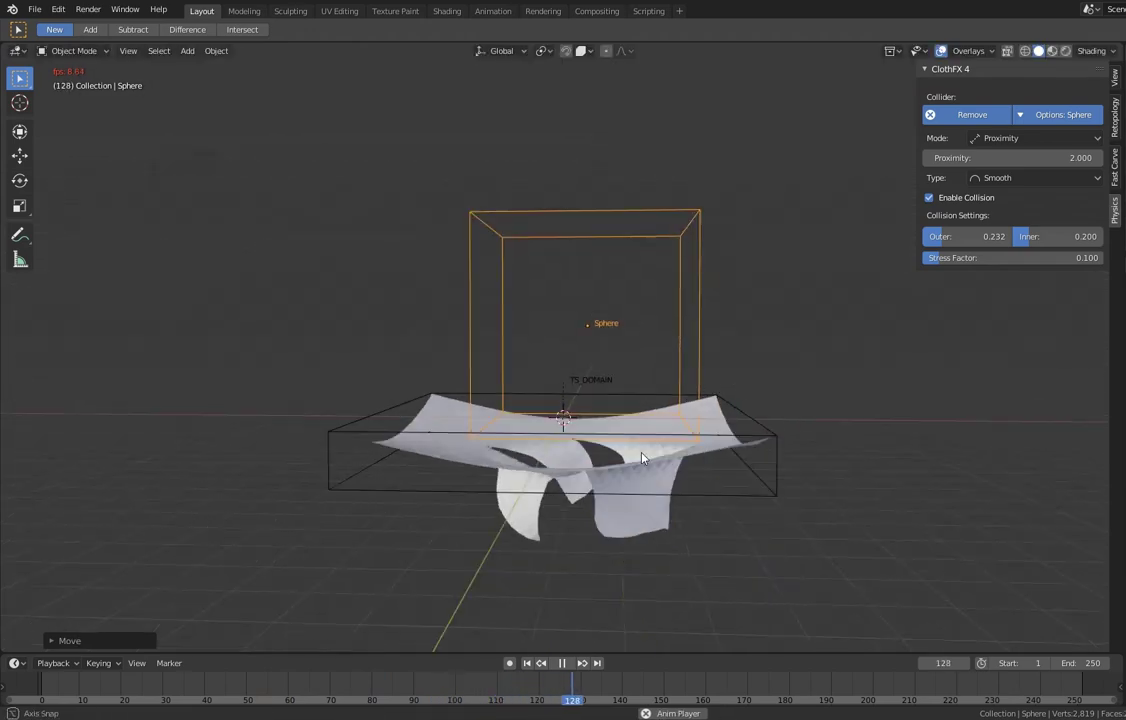
pyautogui.press('Escape')
# - Set Proximity to 5.000, raise the sphere, and play the simulation while moving it
pyautogui.click(968, 158)
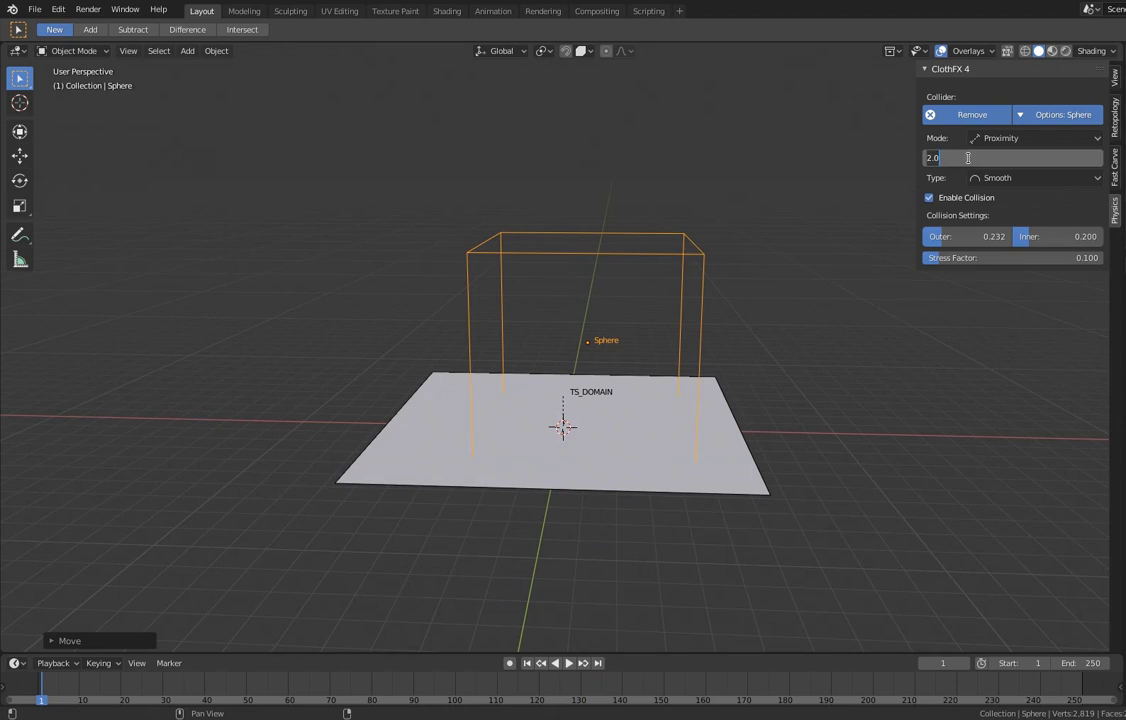
pyautogui.write('5')
pyautogui.press('Return')
pyautogui.press('g')
pyautogui.click(580, 277)
pyautogui.press('space')
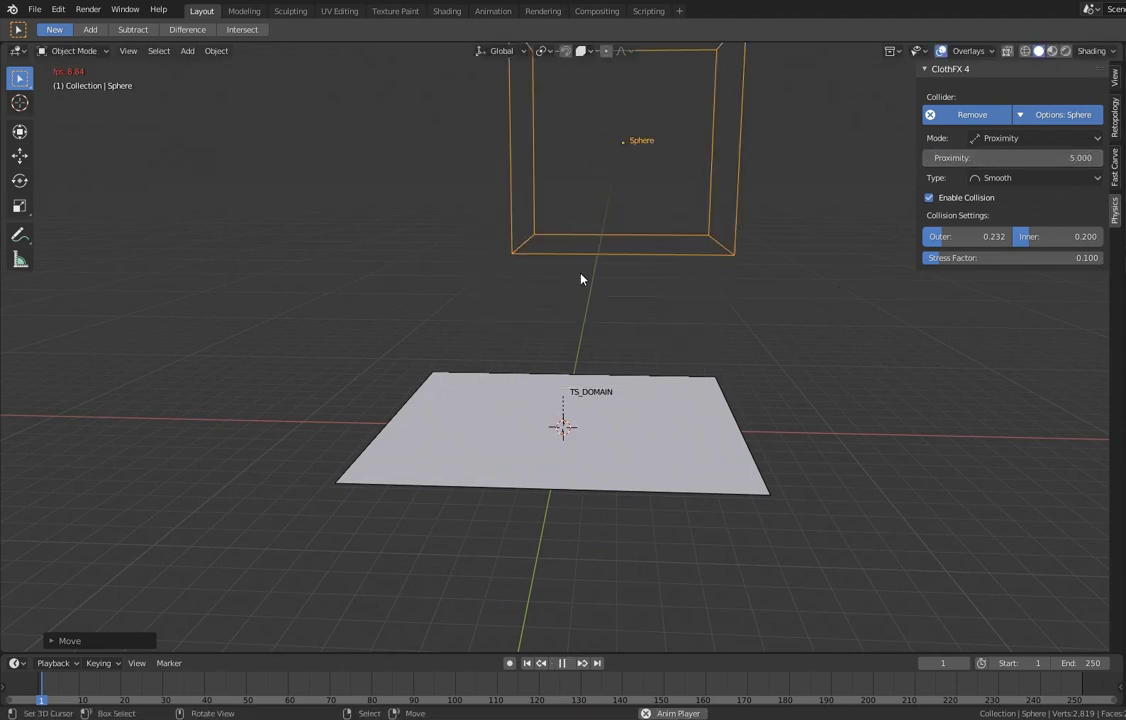
pyautogui.press('g')
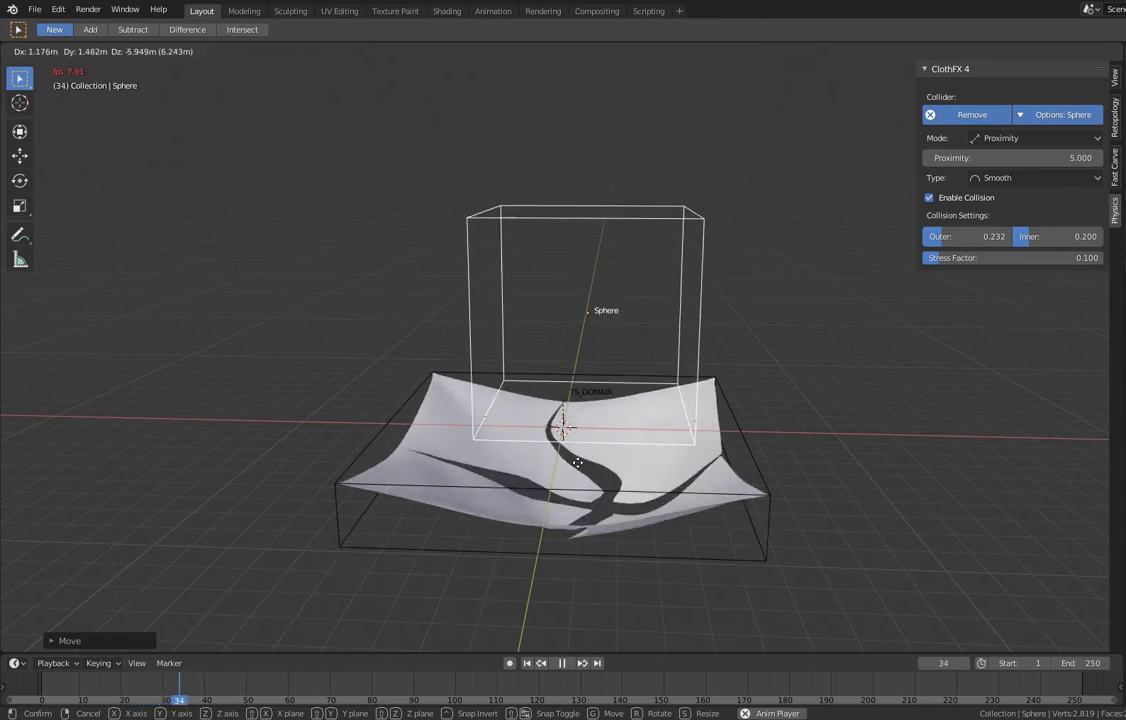
# - Reset the cloth and switch the collider mode to Object Center, after trying Particle System and Mesh Volume + Proximity
pyautogui.click(591, 344)
pyautogui.press('Escape')
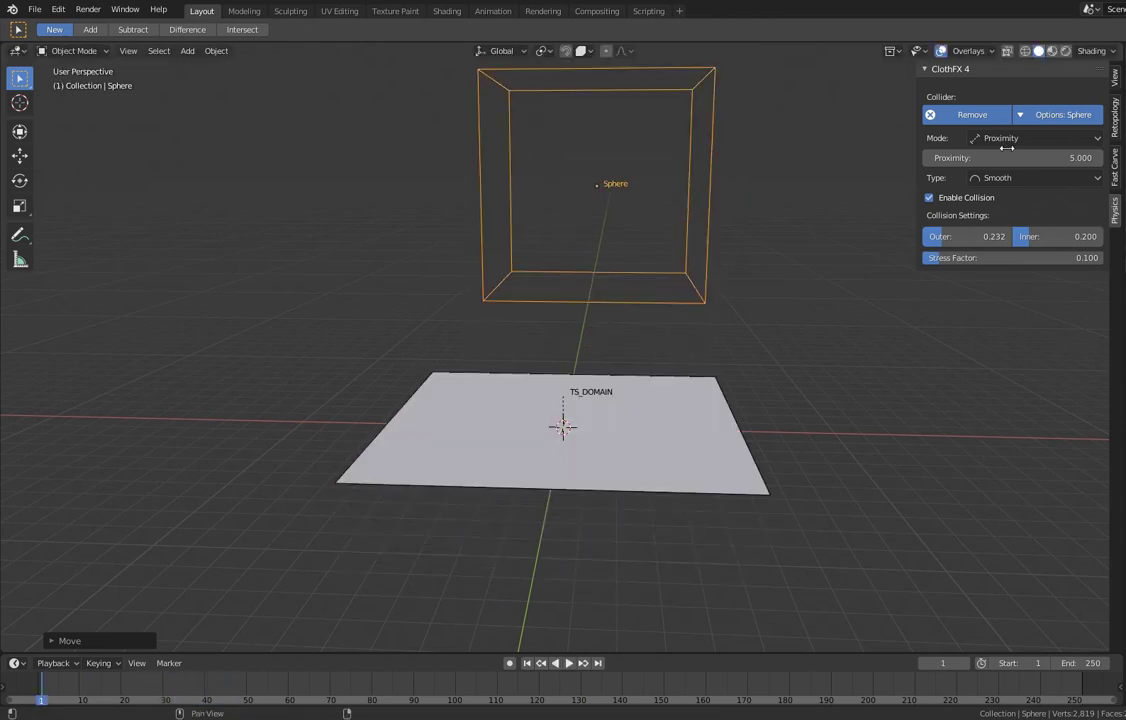
pyautogui.click(997, 138)
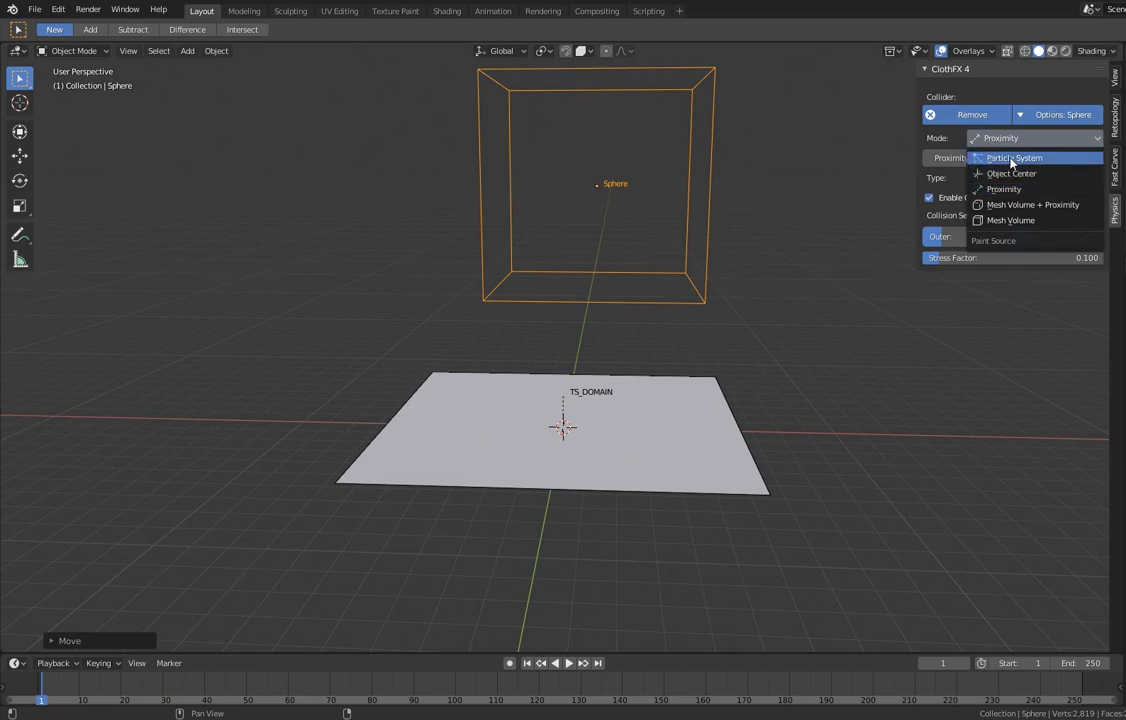
pyautogui.click(1012, 160)
pyautogui.click(970, 158)
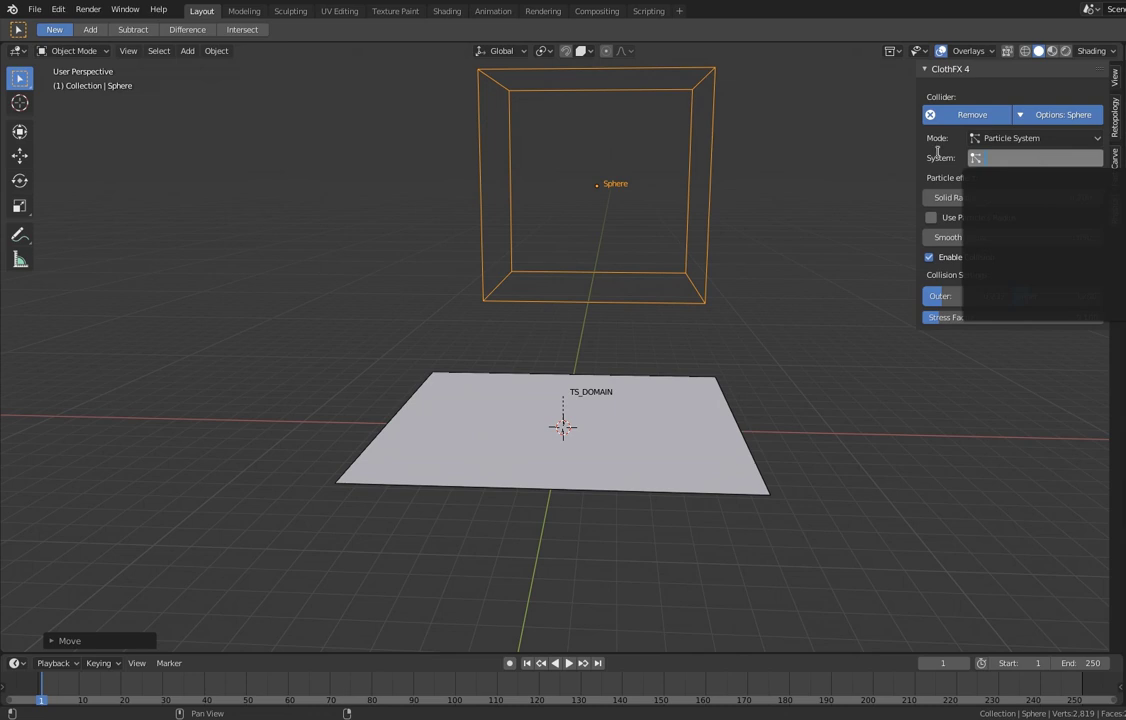
pyautogui.click(1037, 139)
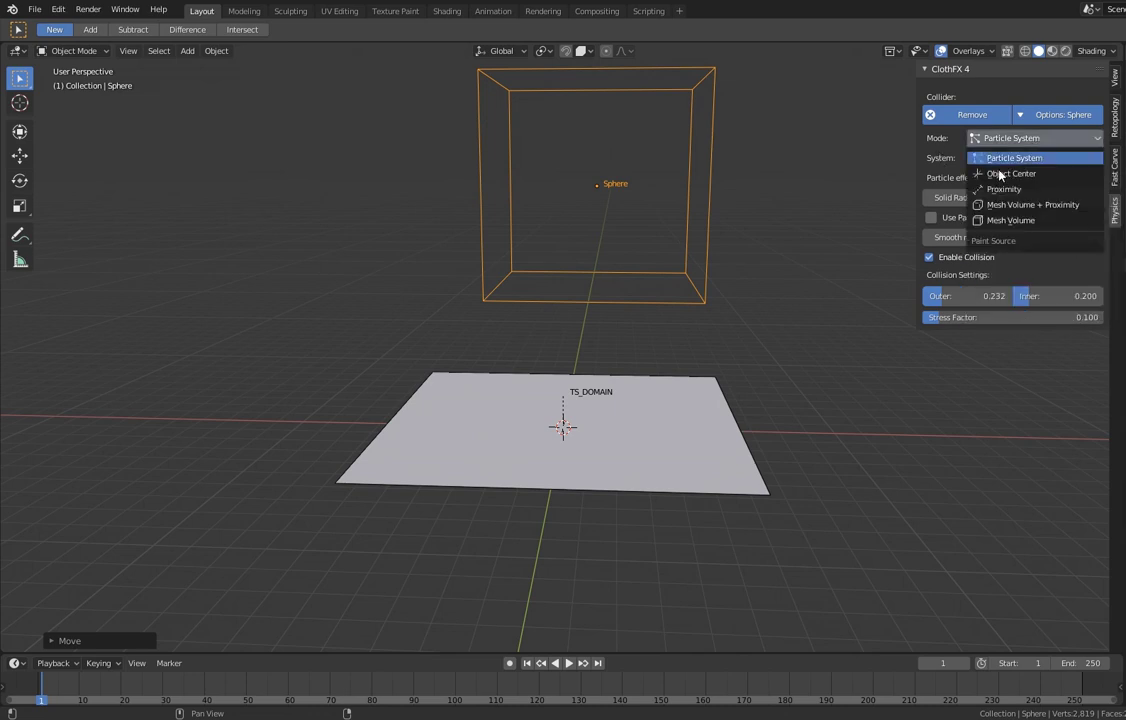
pyautogui.click(1037, 205)
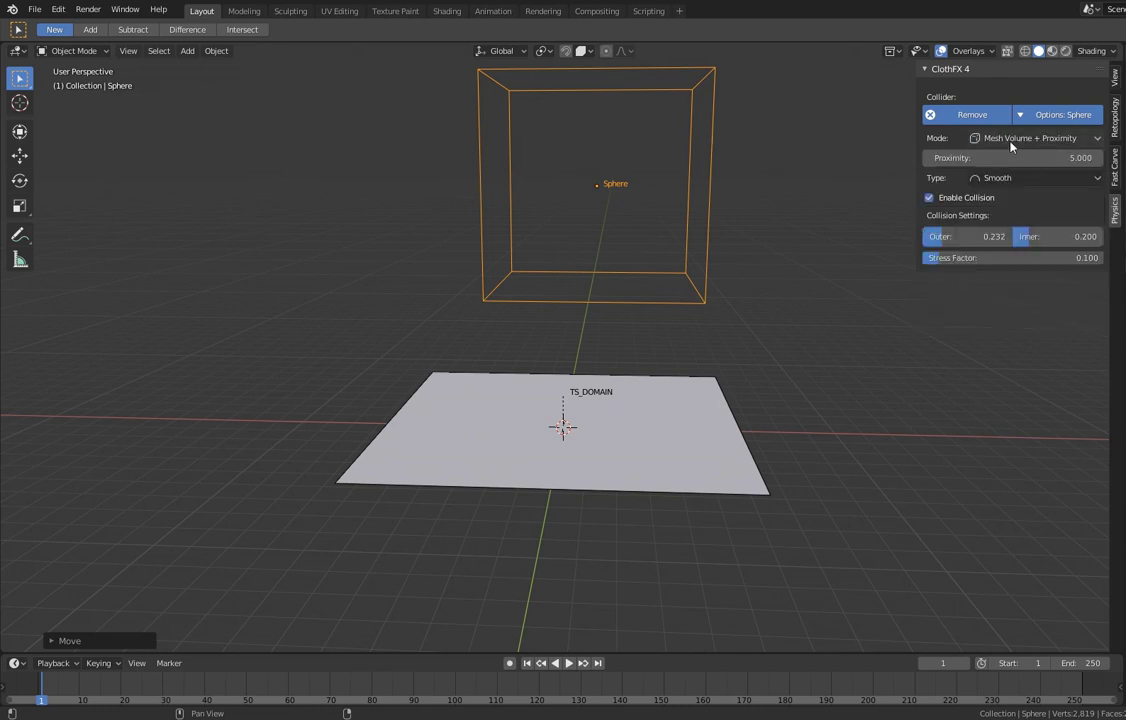
pyautogui.click(1030, 138)
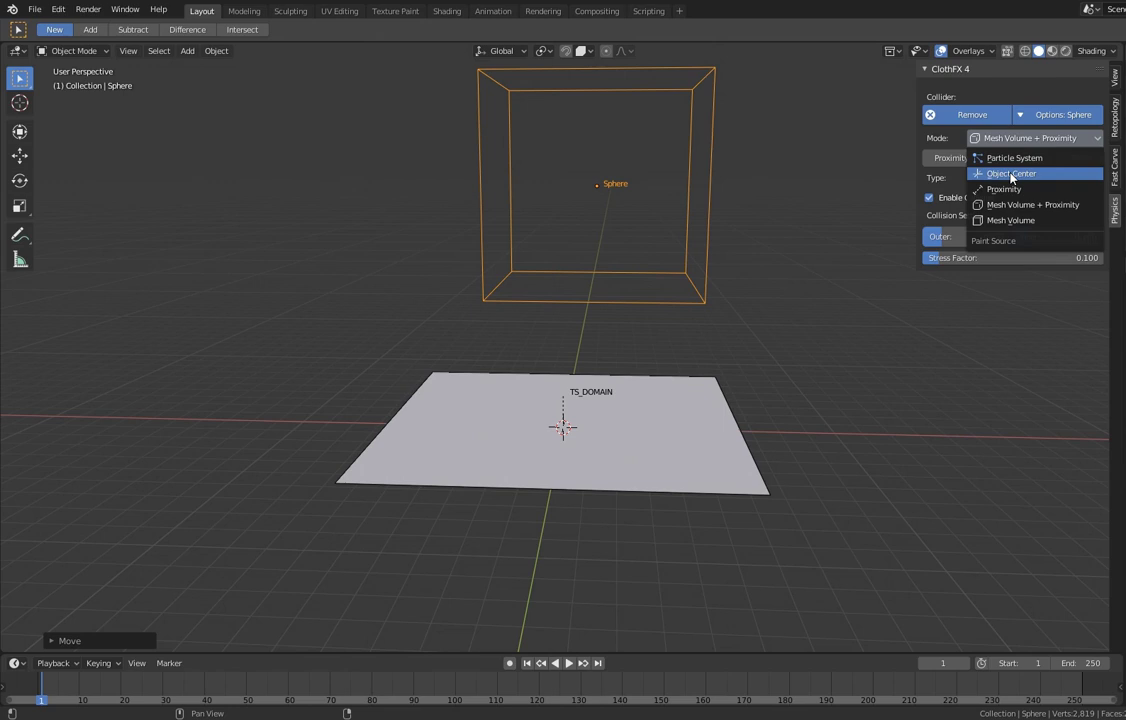
pyautogui.click(1012, 174)
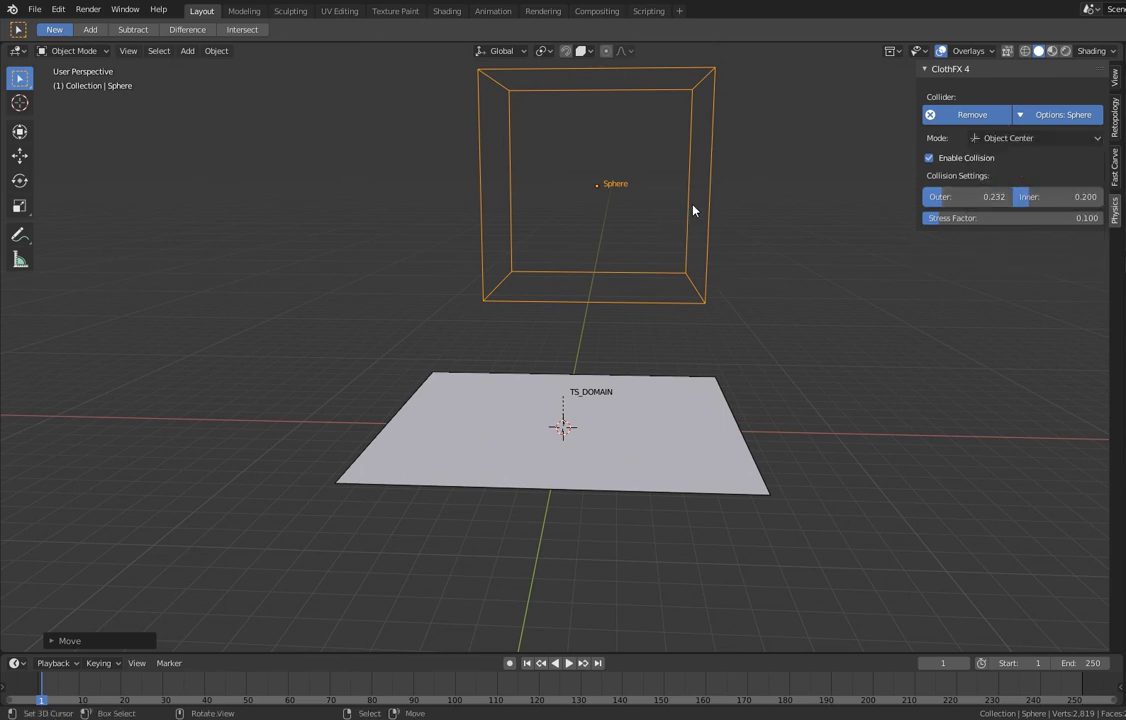
# - Play the simulation while moving and shrinking the sphere to drive it through the cloth
pyautogui.press('g')
pyautogui.click(528, 321)
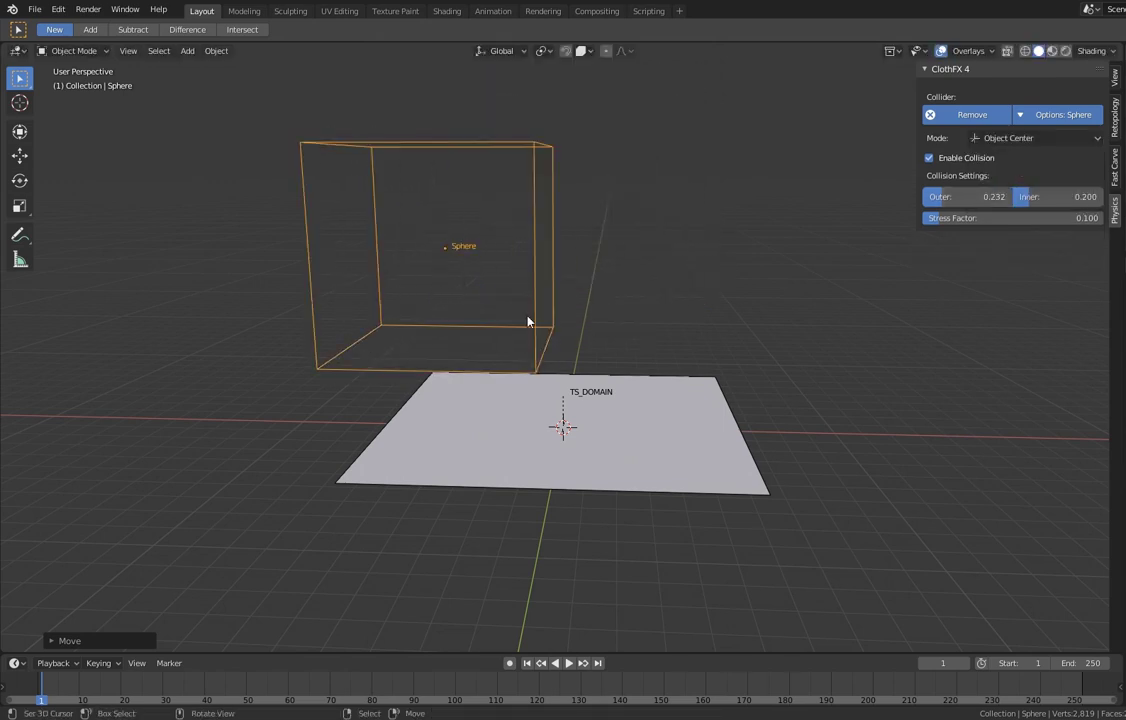
pyautogui.press('space')
pyautogui.press('g')
pyautogui.click(515, 317)
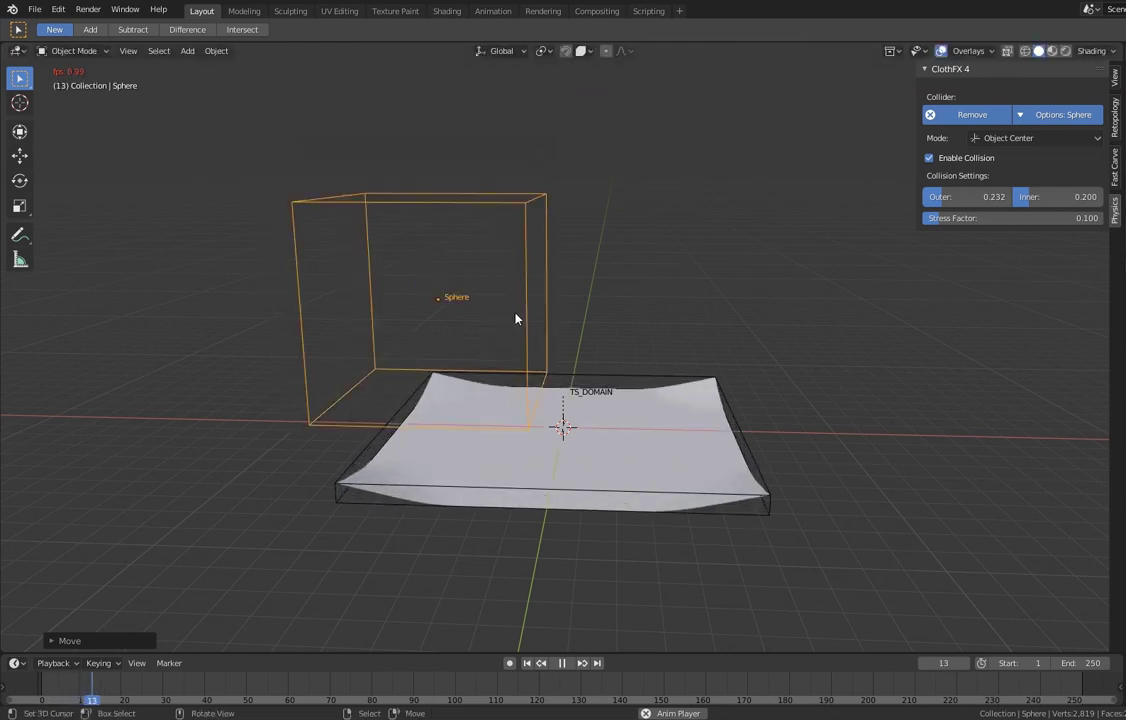
pyautogui.press('s')
pyautogui.click(470, 330)
pyautogui.press('g')
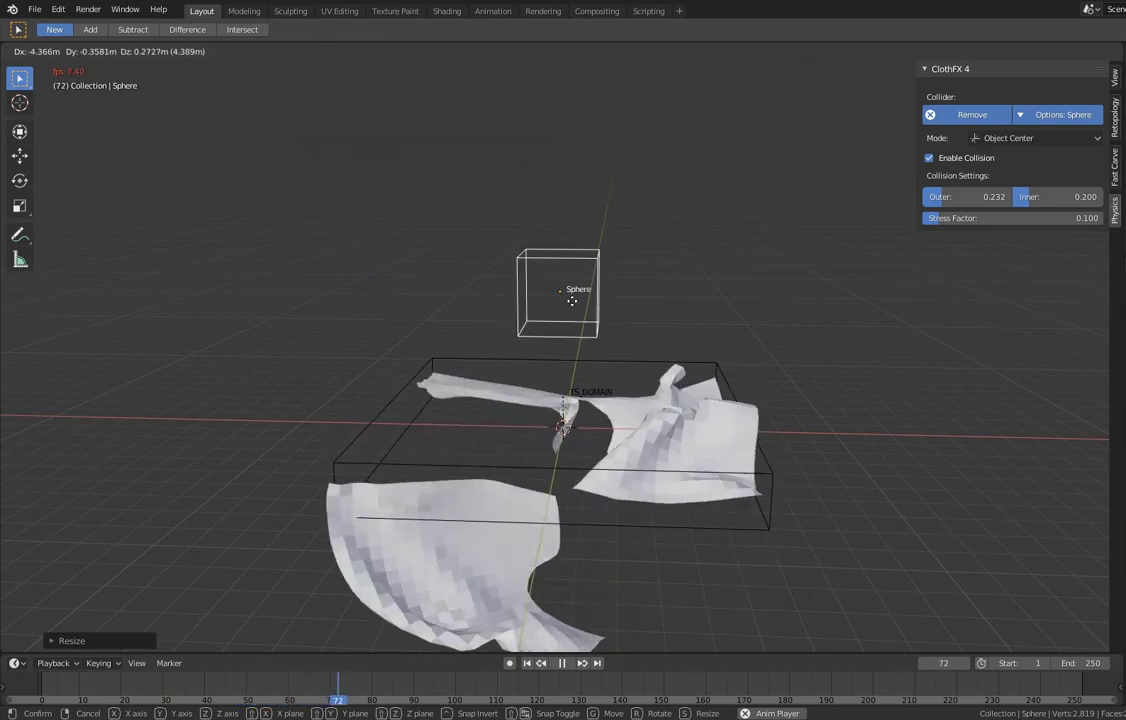
# - Stop playback at frame 1, reselect the cloth plane, and check its Advanced then General settings
pyautogui.click(552, 258)
pyautogui.press('Escape')
pyautogui.click(594, 369)
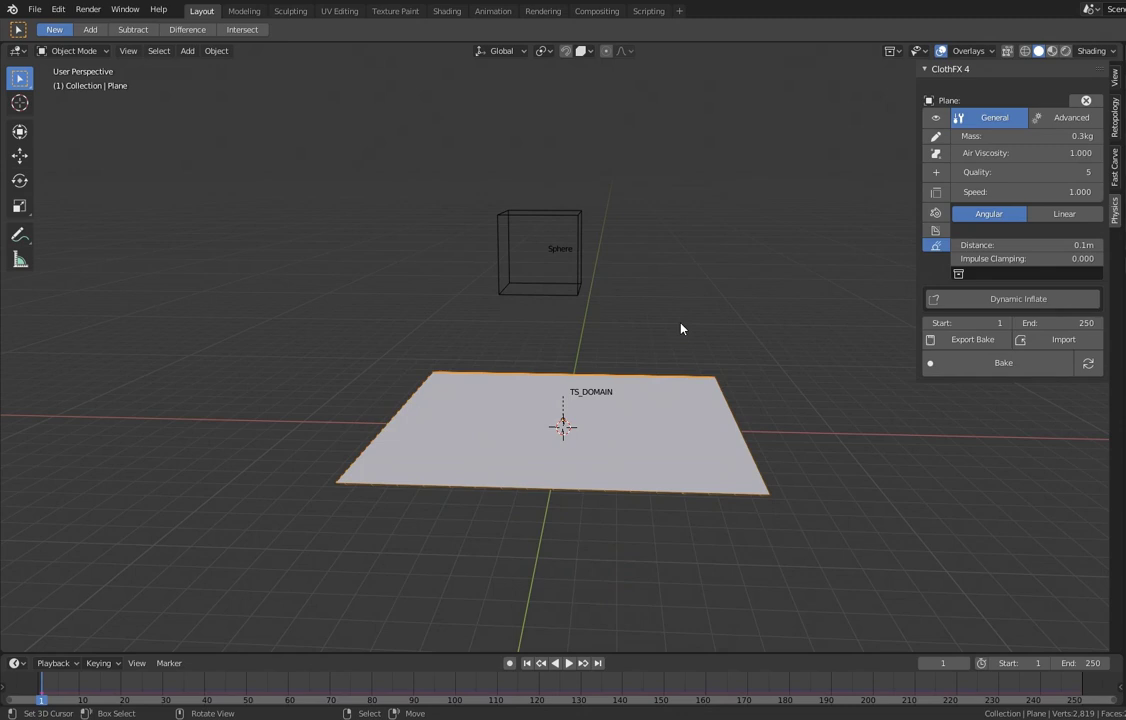
pyautogui.moveTo(685, 367); pyautogui.dragTo(666, 307, button='middle')
pyautogui.click(579, 251)
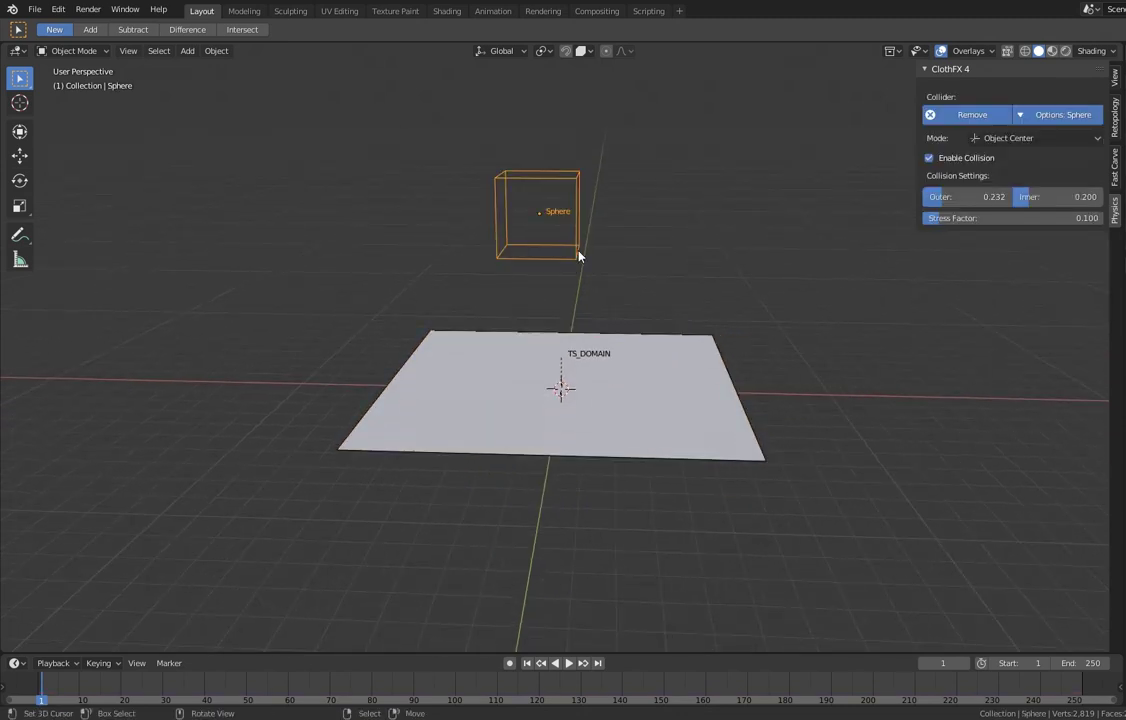
pyautogui.click(561, 362)
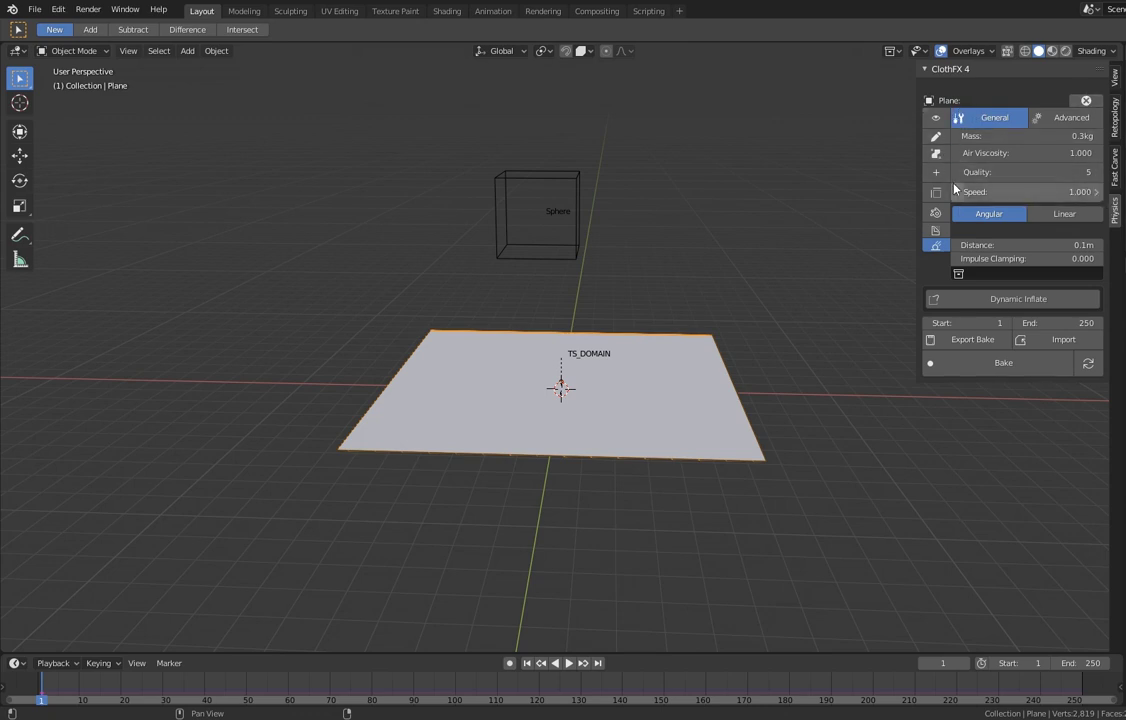
pyautogui.click(1058, 120)
pyautogui.click(1012, 124)
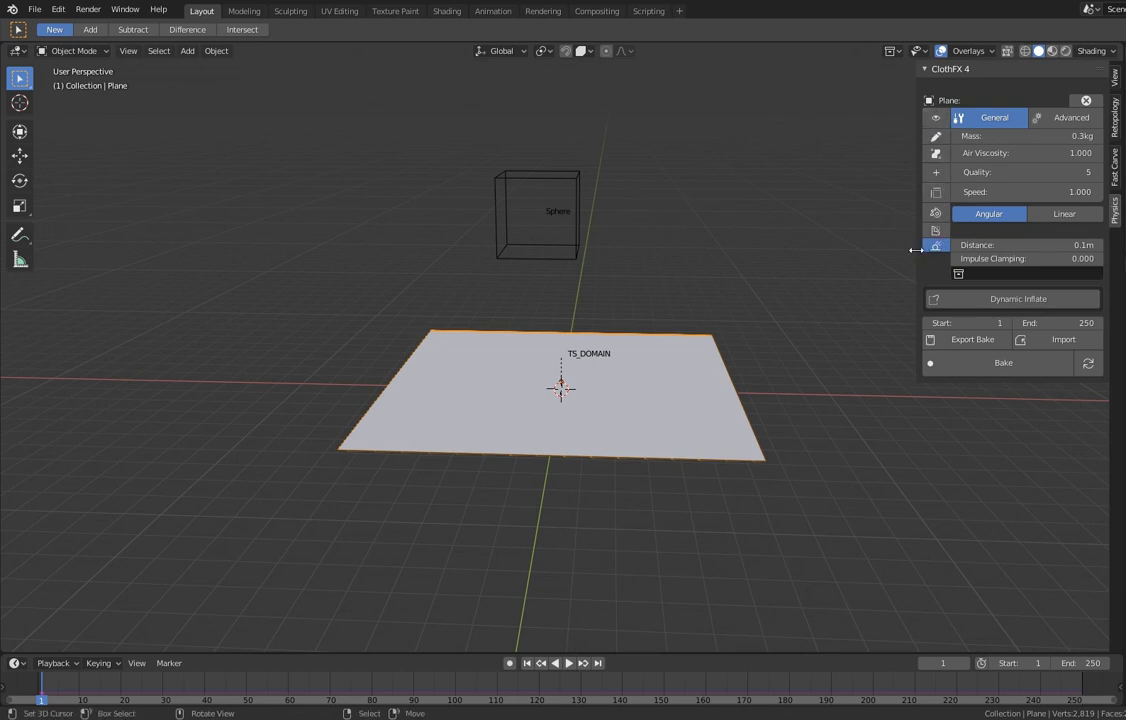
# - Narrow the sidebar, toggle the cut-line display, and zoom to a top-down view of the plane
pyautogui.moveTo(917, 251); pyautogui.dragTo(927, 252)
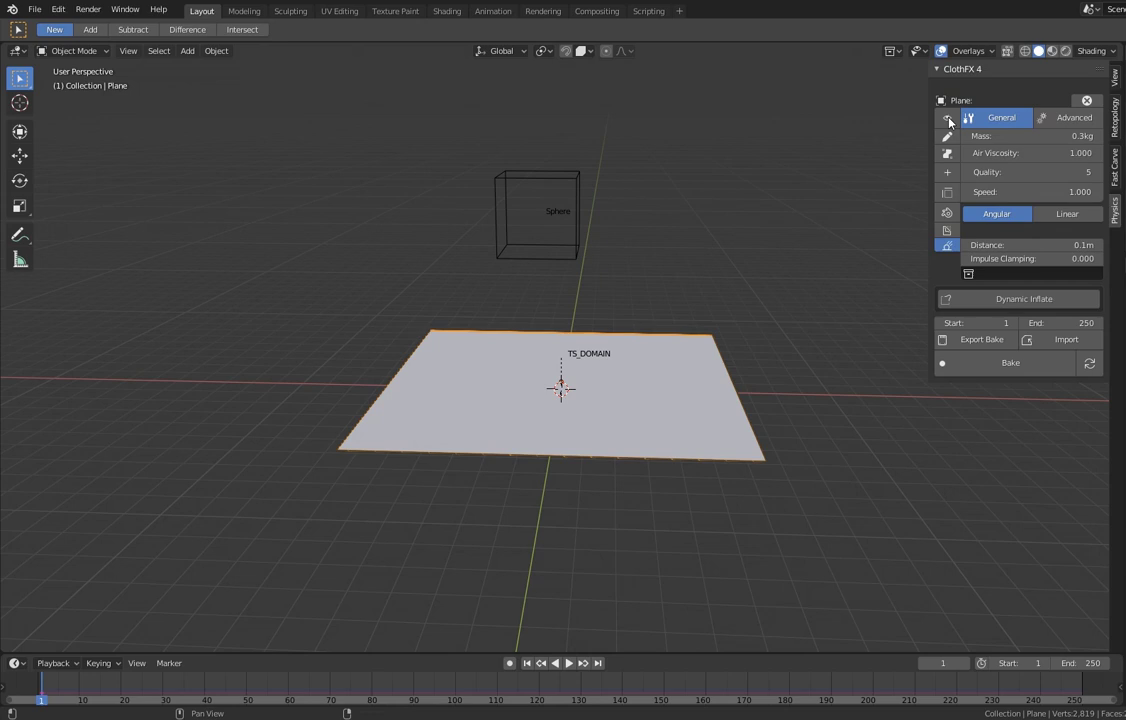
pyautogui.moveTo(749, 279); pyautogui.dragTo(736, 347, button='middle')
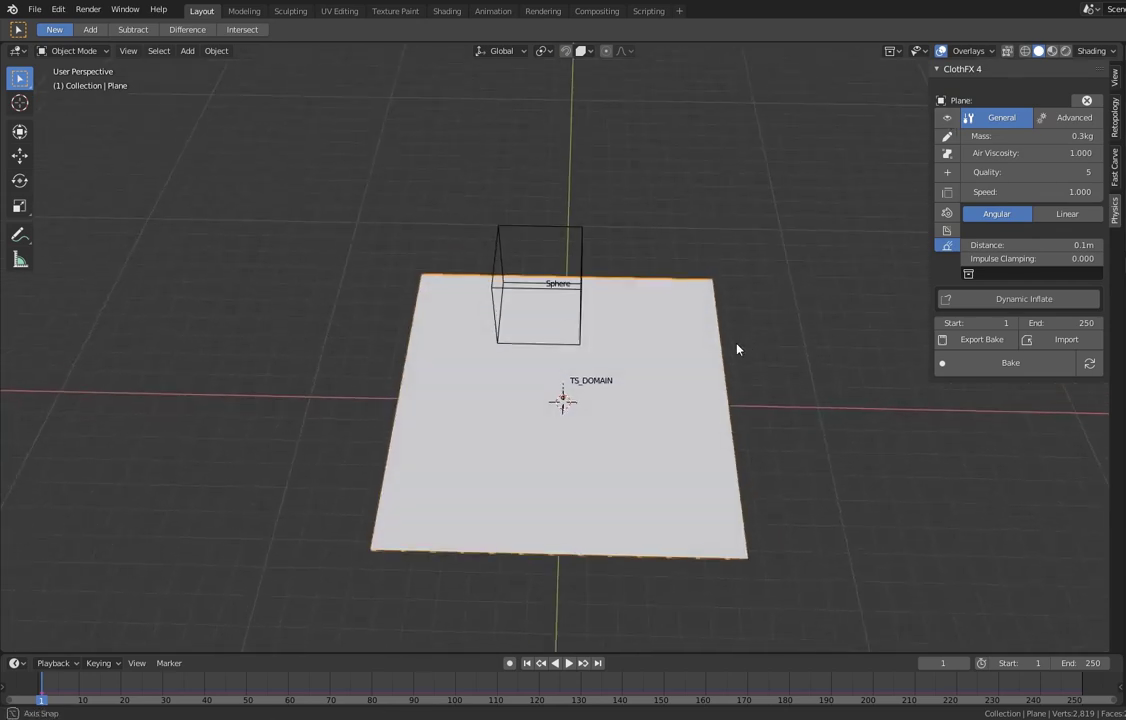
pyautogui.click(947, 118)
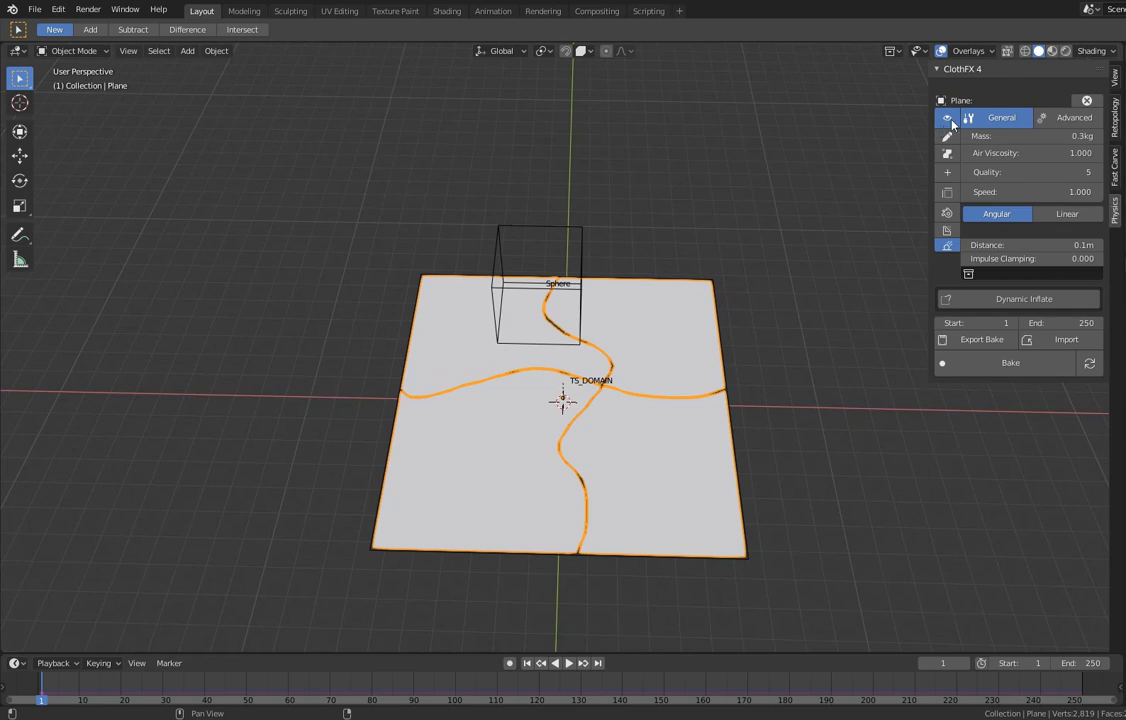
pyautogui.click(948, 118)
pyautogui.moveTo(817, 307); pyautogui.dragTo(631, 314, button='middle')
pyautogui.moveTo(709, 329); pyautogui.dragTo(736, 329, button='middle')
pyautogui.scroll(3, 615, 397)
pyautogui.moveTo(615, 397)
pyautogui.mouseDown(button='middle')
pyautogui.moveTo(628, 350)
pyautogui.moveTo(626, 393)
pyautogui.mouseUp(button='middle')
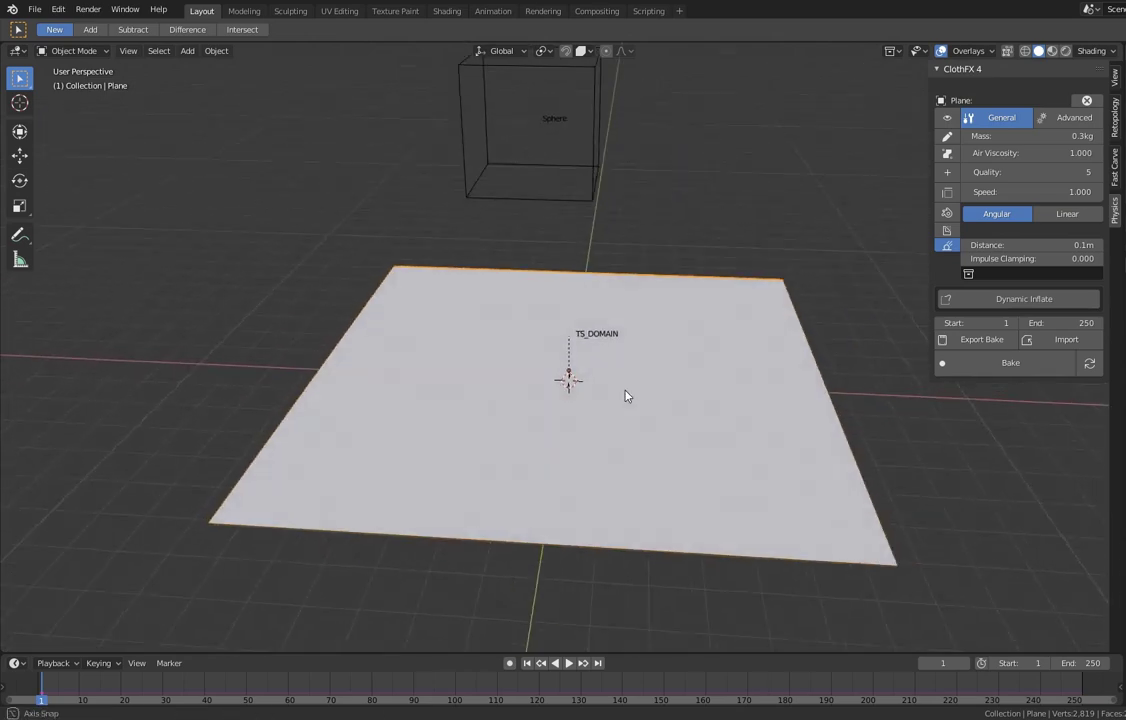
pyautogui.scroll(2, 627, 393)
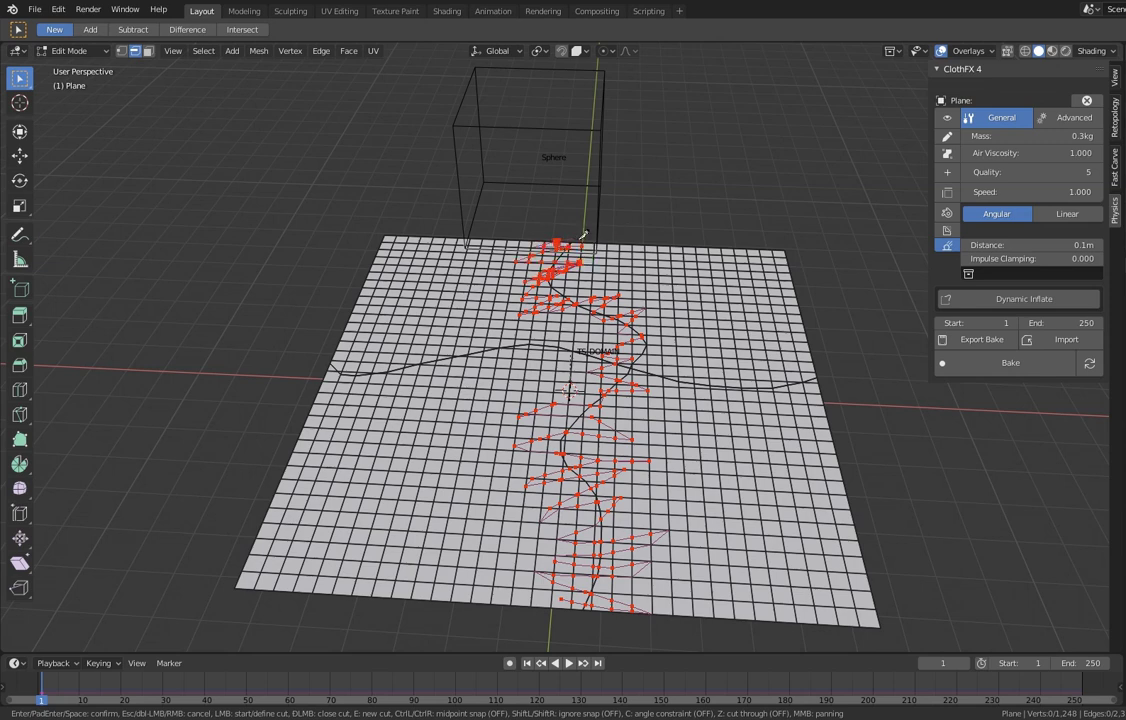
# - Commit the vertical zigzag cut and start a new zigzag from the plane's left edge
pyautogui.press('Return')
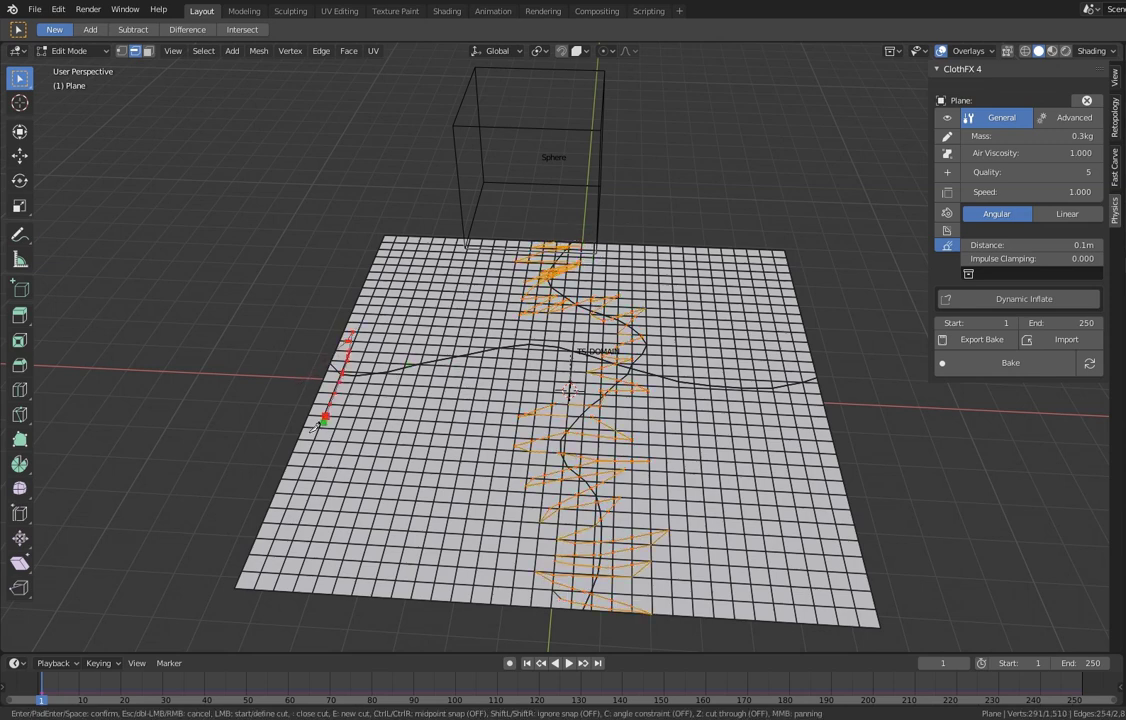
pyautogui.click(362, 417)
pyautogui.click(385, 325)
pyautogui.click(408, 399)
pyautogui.click(448, 315)
pyautogui.click(461, 379)
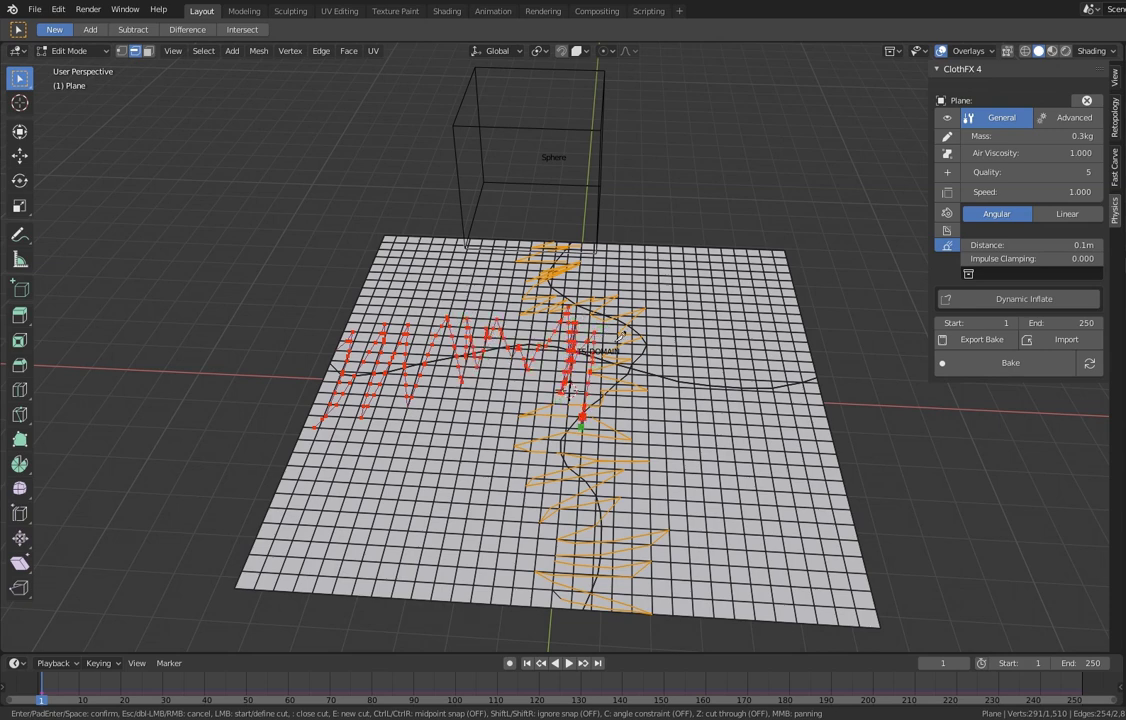
# - Extend the horizontal zigzag cut to the plane's right edge and commit it
pyautogui.click(600, 316)
pyautogui.click(610, 402)
pyautogui.click(632, 318)
pyautogui.click(628, 390)
pyautogui.click(653, 314)
pyautogui.click(645, 418)
pyautogui.click(672, 314)
pyautogui.click(697, 423)
pyautogui.click(711, 340)
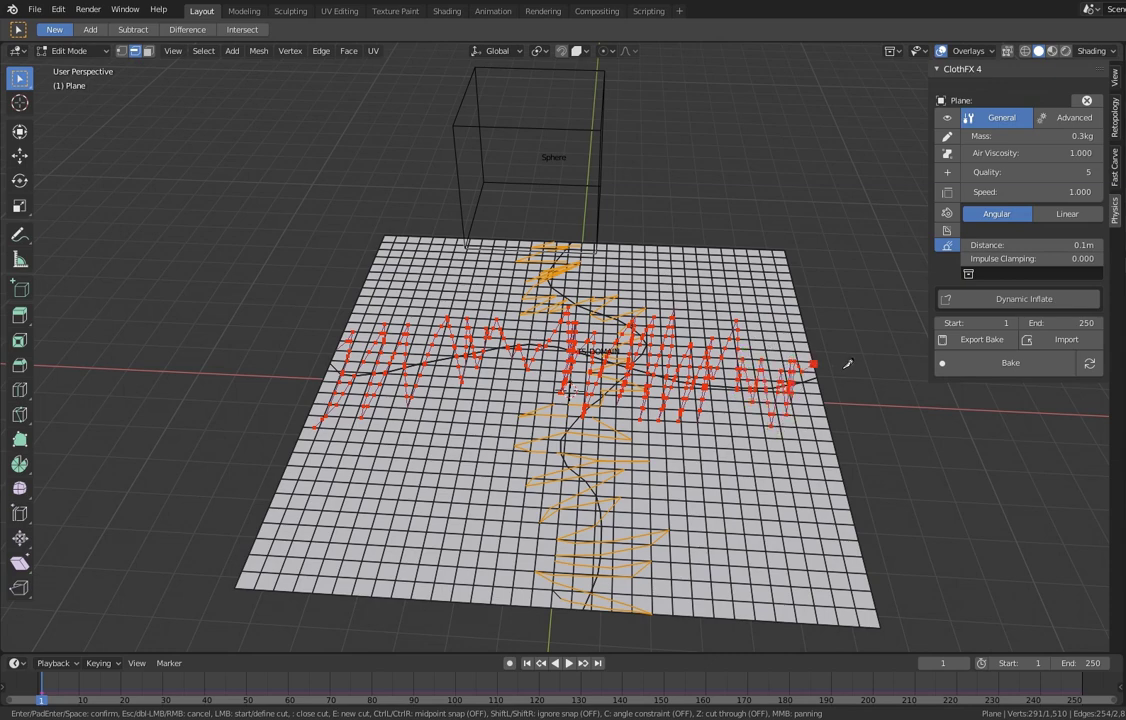
pyautogui.press('Return')
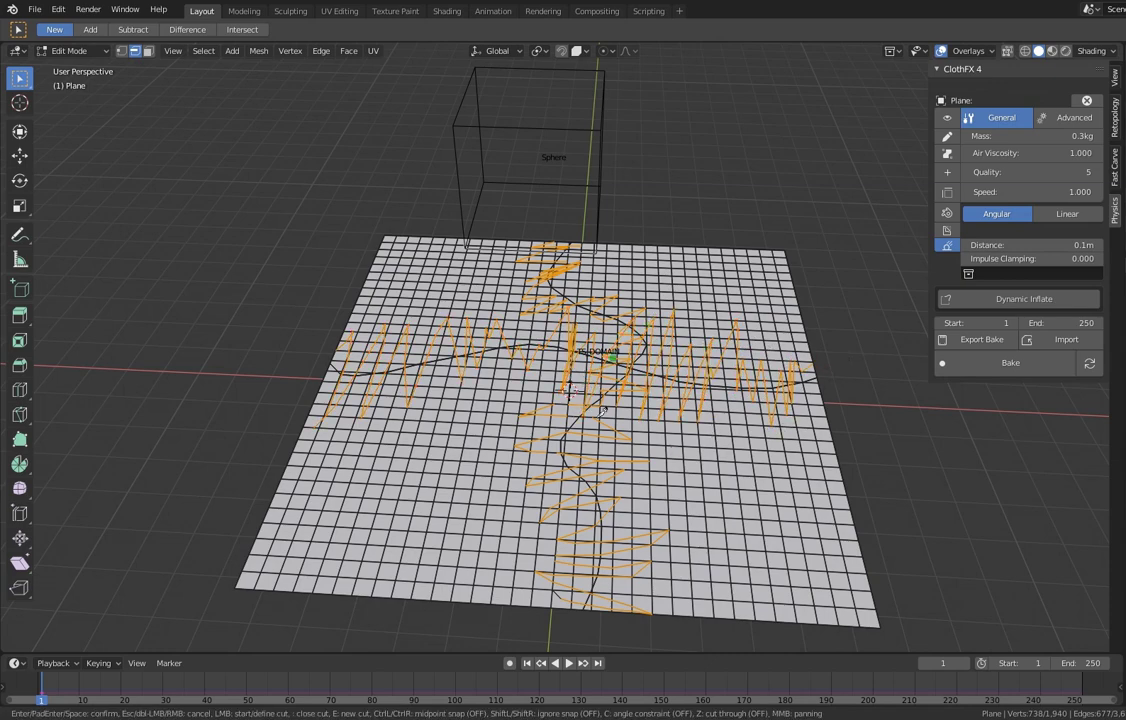
pyautogui.moveTo(647, 420); pyautogui.dragTo(647, 473, button='middle')
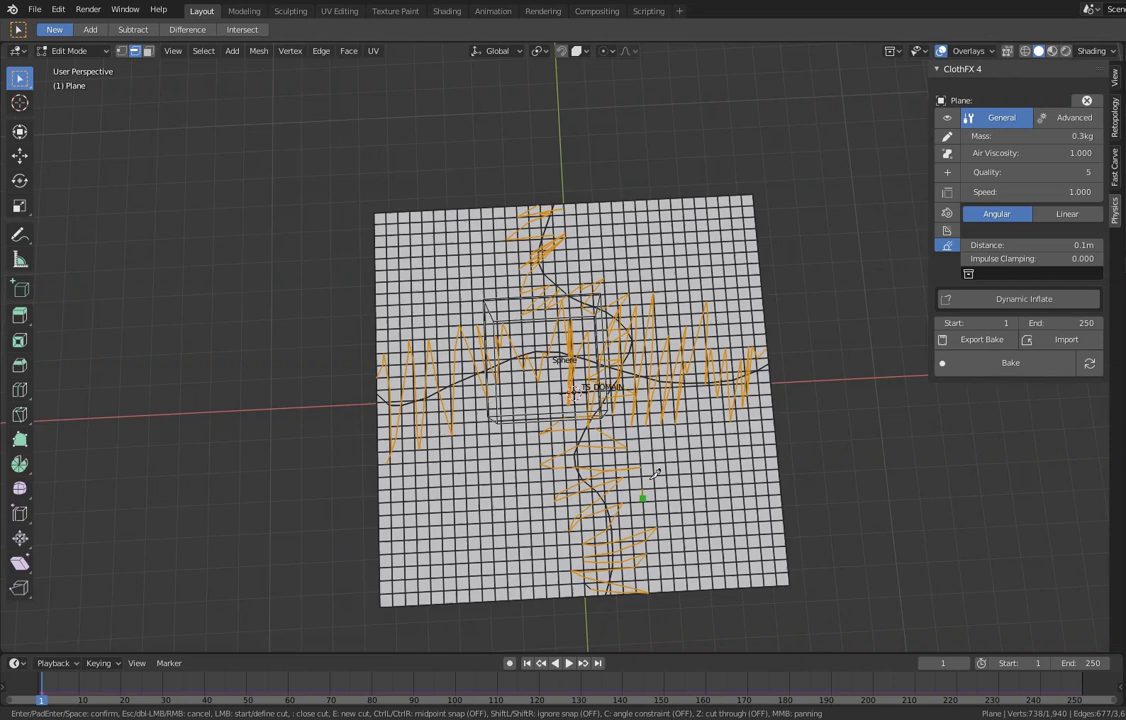
pyautogui.moveTo(655, 473); pyautogui.dragTo(595, 370, button='middle')
# - Finish cutting, return to Object Mode, and scale up the sphere collider
pyautogui.press('Return')
pyautogui.press('Tab')
pyautogui.click(560, 244)
pyautogui.press('s')
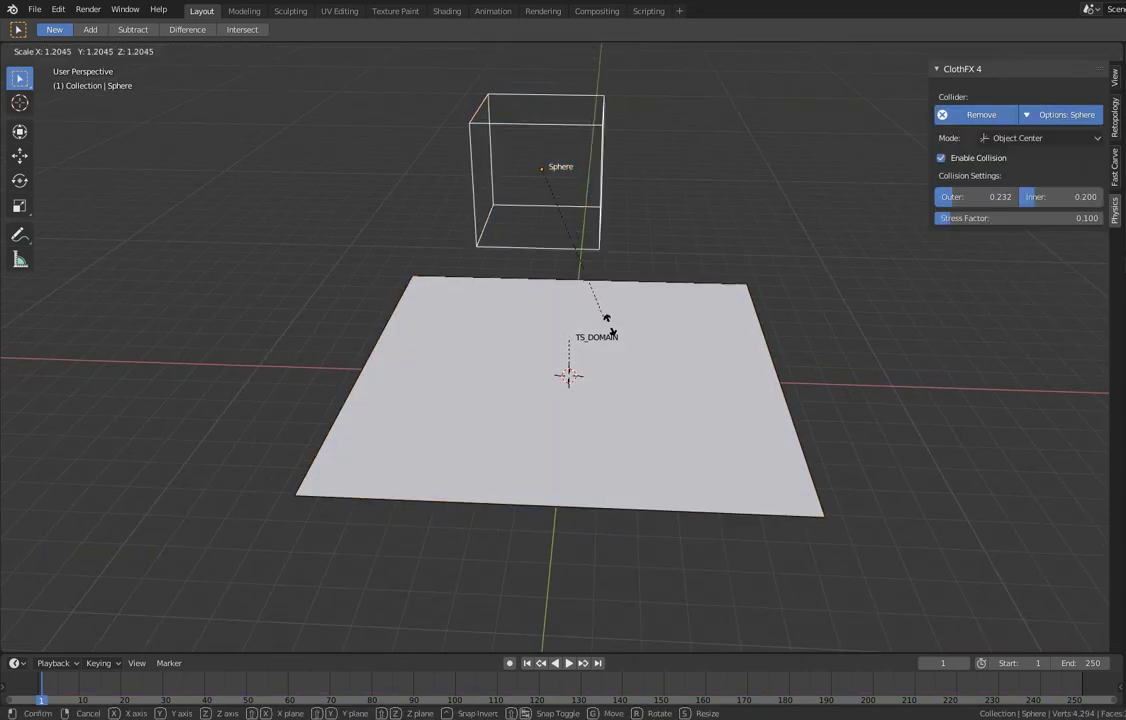
pyautogui.click(608, 322)
# - Play the simulation while pushing the sphere straight down through the cloth, then rewind to frame 1
pyautogui.press('space')
pyautogui.press('g')
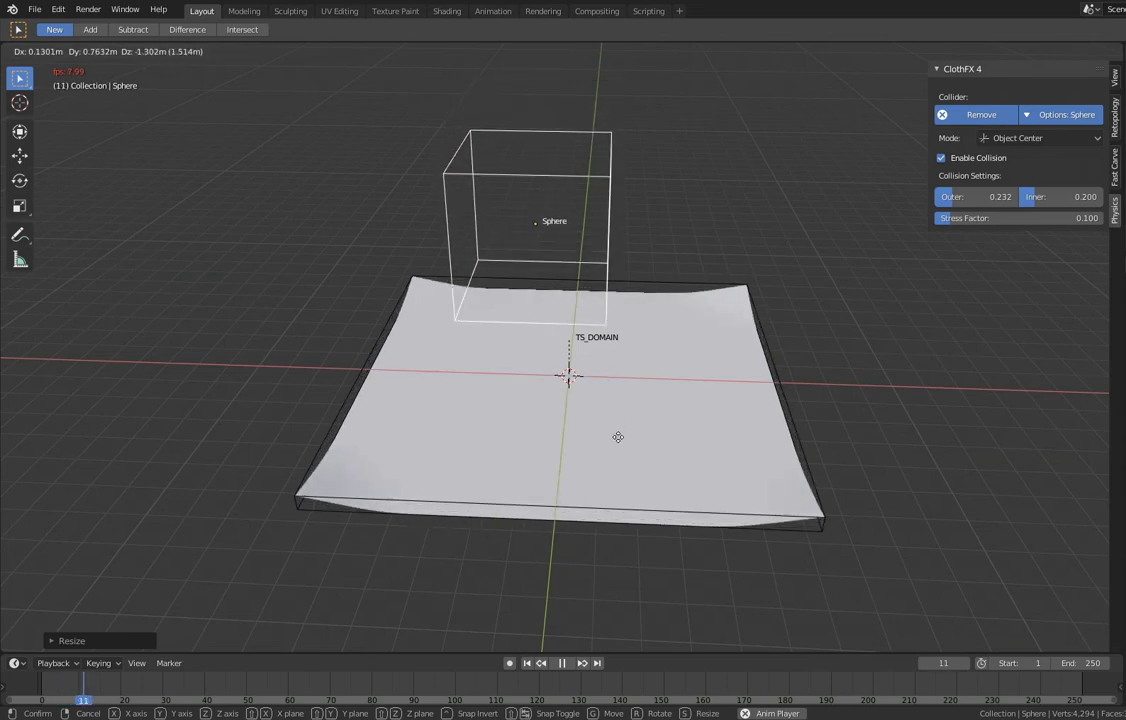
pyautogui.click(630, 492)
pyautogui.press('g')
pyautogui.press('z')
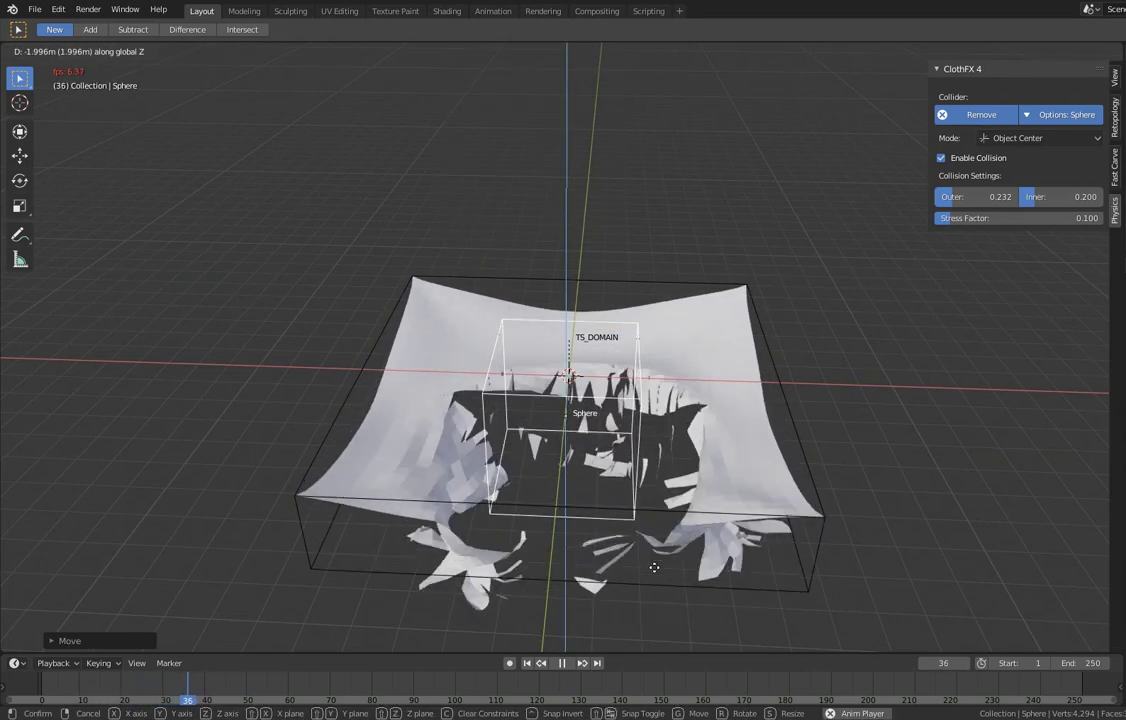
pyautogui.click(654, 567)
pyautogui.press('space')
pyautogui.moveTo(583, 432); pyautogui.dragTo(561, 395, button='middle')
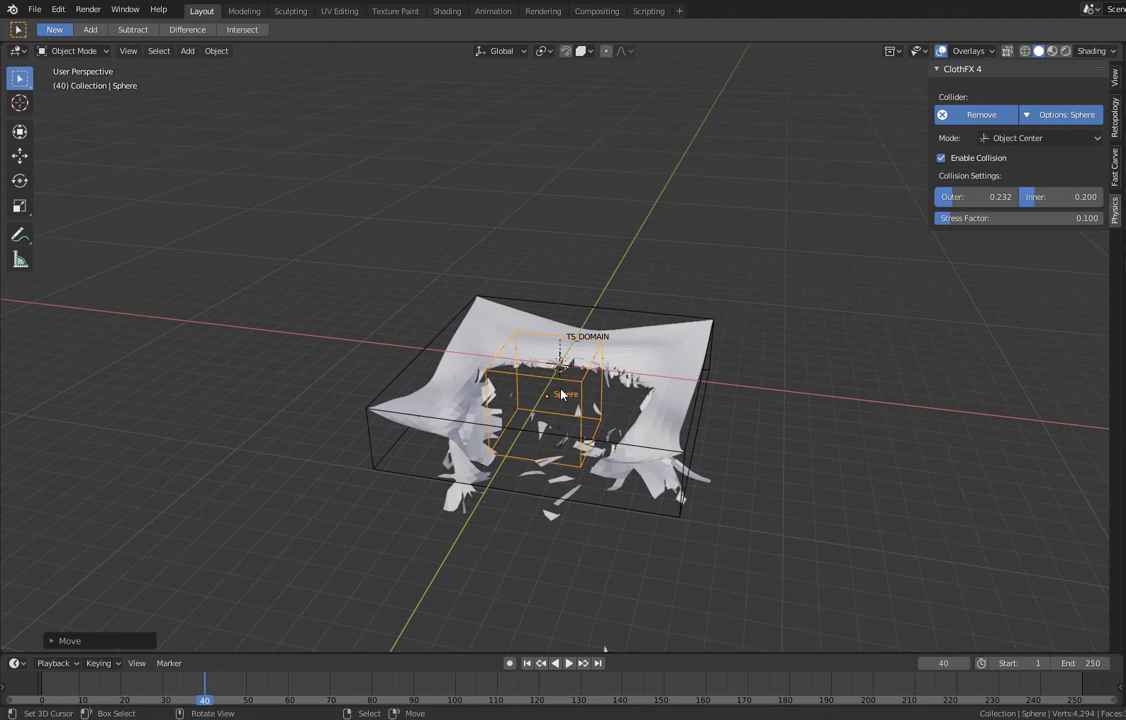
pyautogui.hotkey('shift', 'Left')
# - Move the sphere collider back up above the plane
pyautogui.click(632, 370)
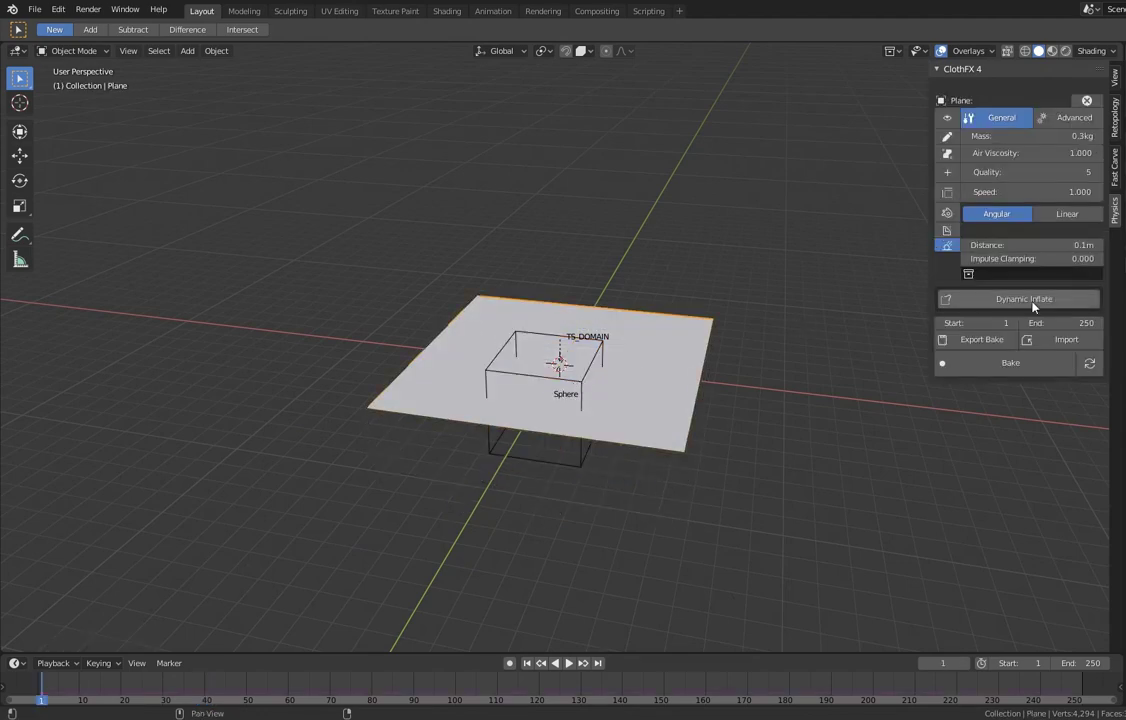
pyautogui.click(573, 390)
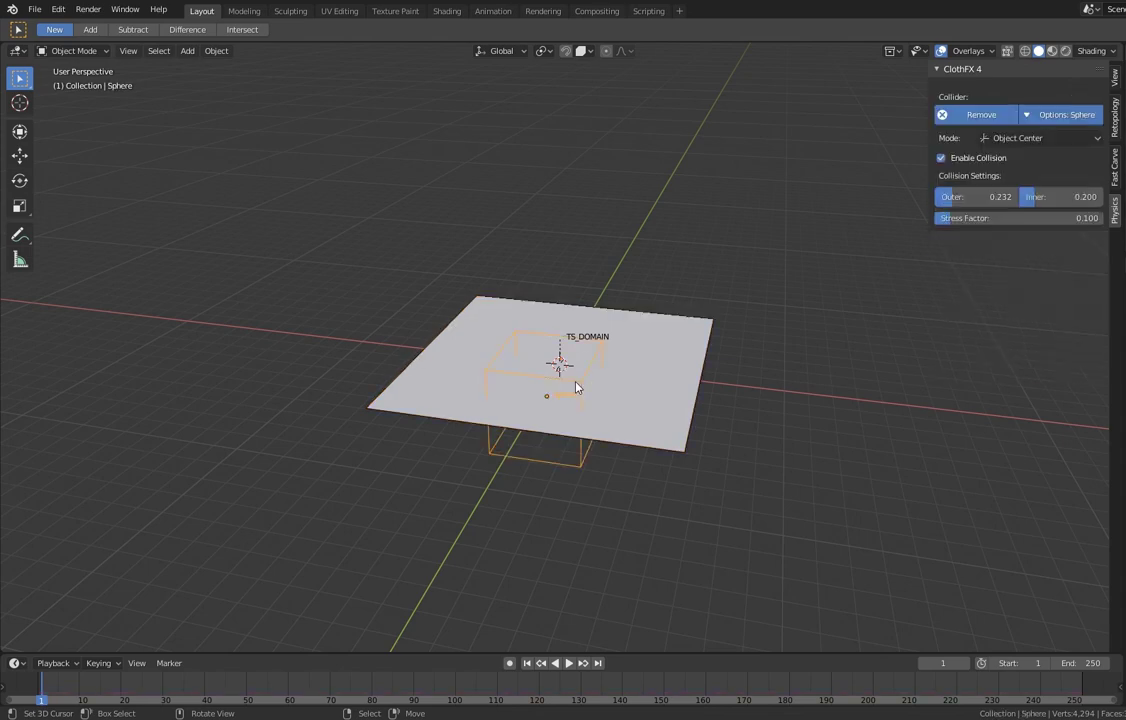
pyautogui.press('g')
pyautogui.click(600, 258)
pyautogui.scroll(2, 560, 433)
pyautogui.moveTo(560, 433); pyautogui.dragTo(580, 445, button='middle')
# - Remove the ClothFX cloth setup from the plane
pyautogui.click(580, 444)
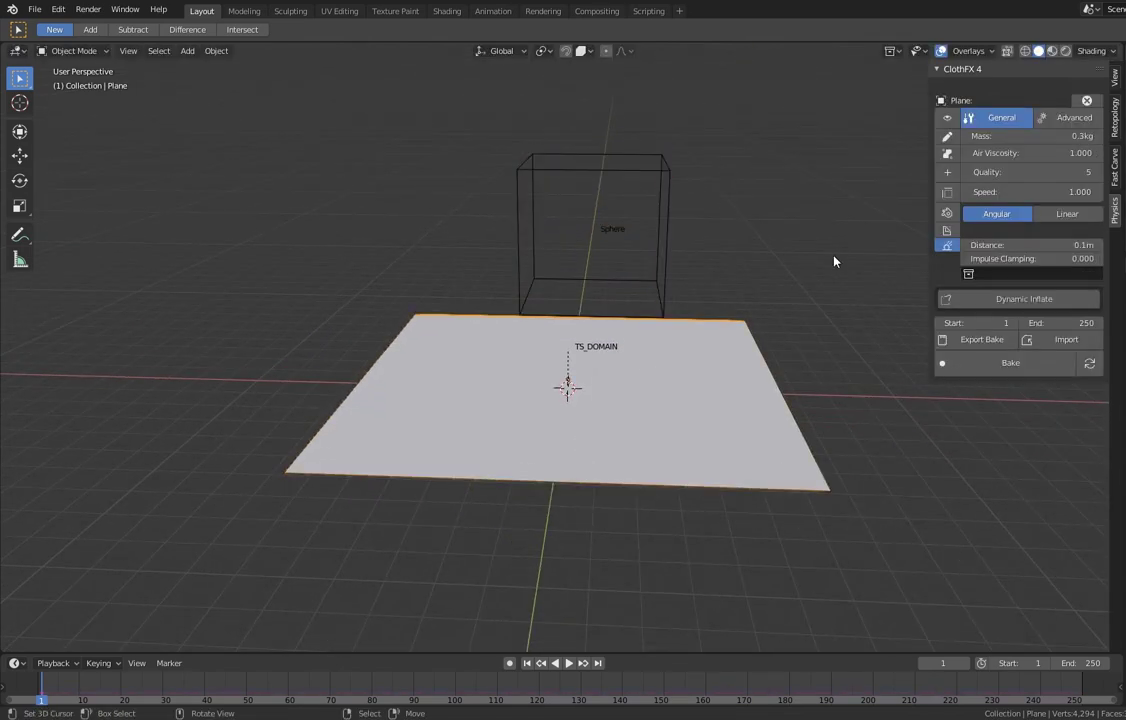
pyautogui.click(1086, 101)
pyautogui.moveTo(548, 447); pyautogui.dragTo(573, 402, button='middle')
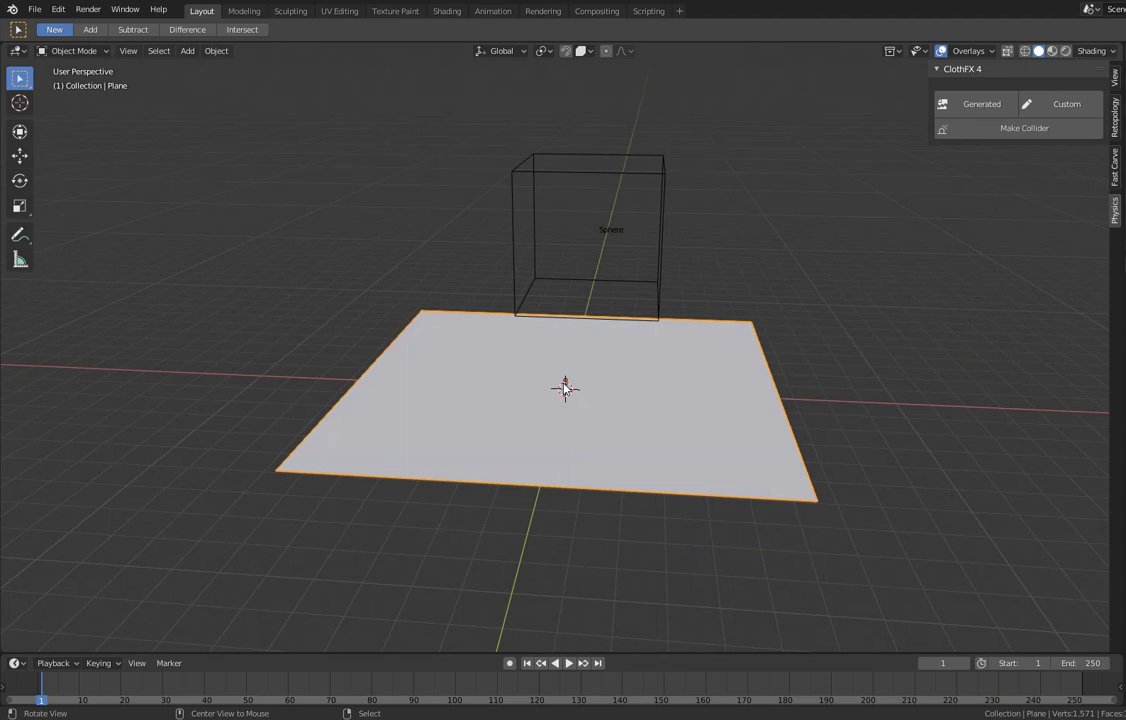
pyautogui.scroll(-2, 573, 402)
pyautogui.moveTo(664, 453); pyautogui.dragTo(598, 465, button='middle')
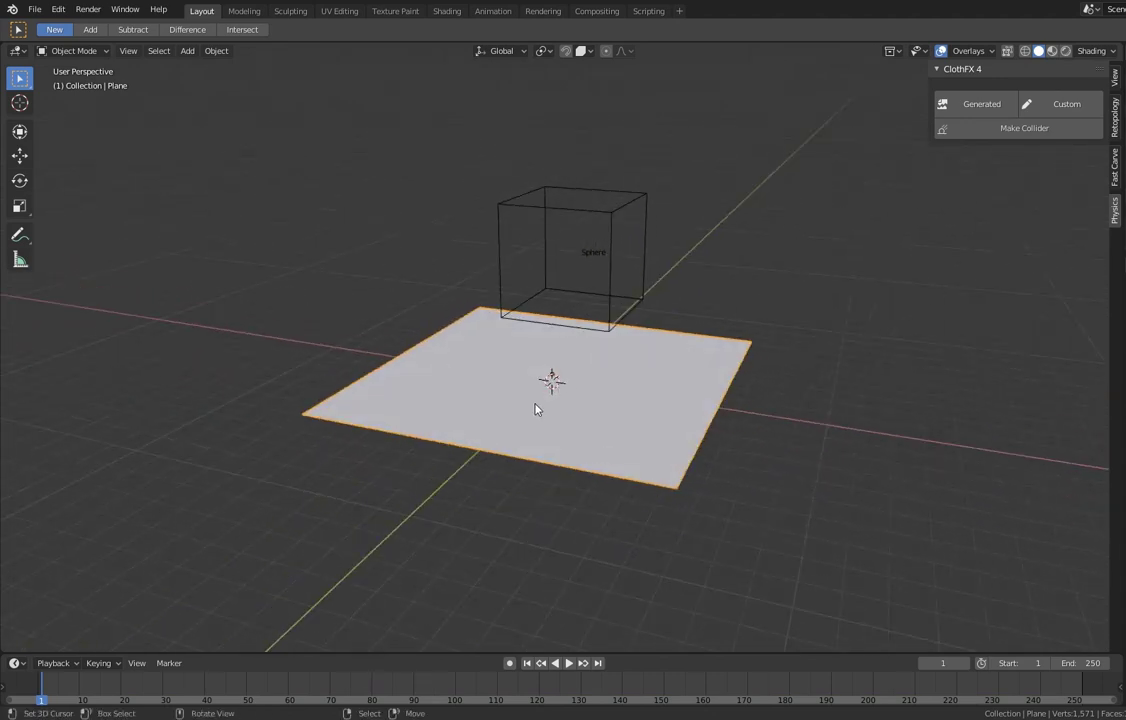
pyautogui.moveTo(527, 403); pyautogui.dragTo(568, 357, button='middle')
# - Delete the plane and add a new UV sphere at the scene centre via F3 search 'uv'
pyautogui.press('x')
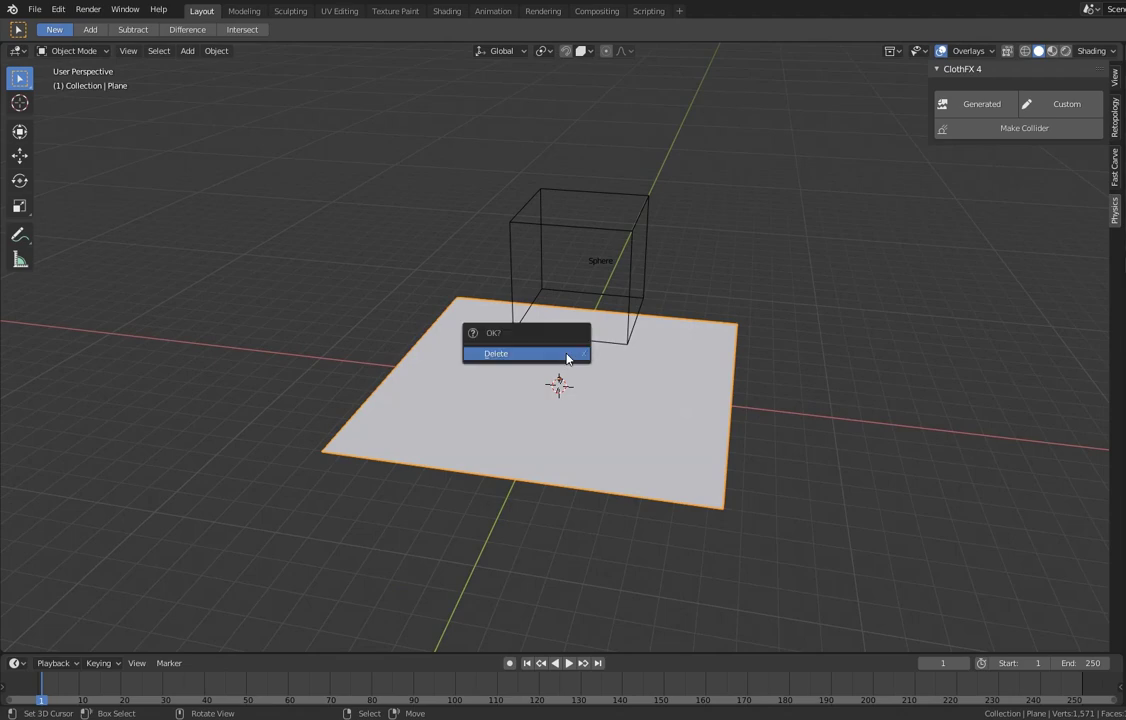
pyautogui.click(567, 354)
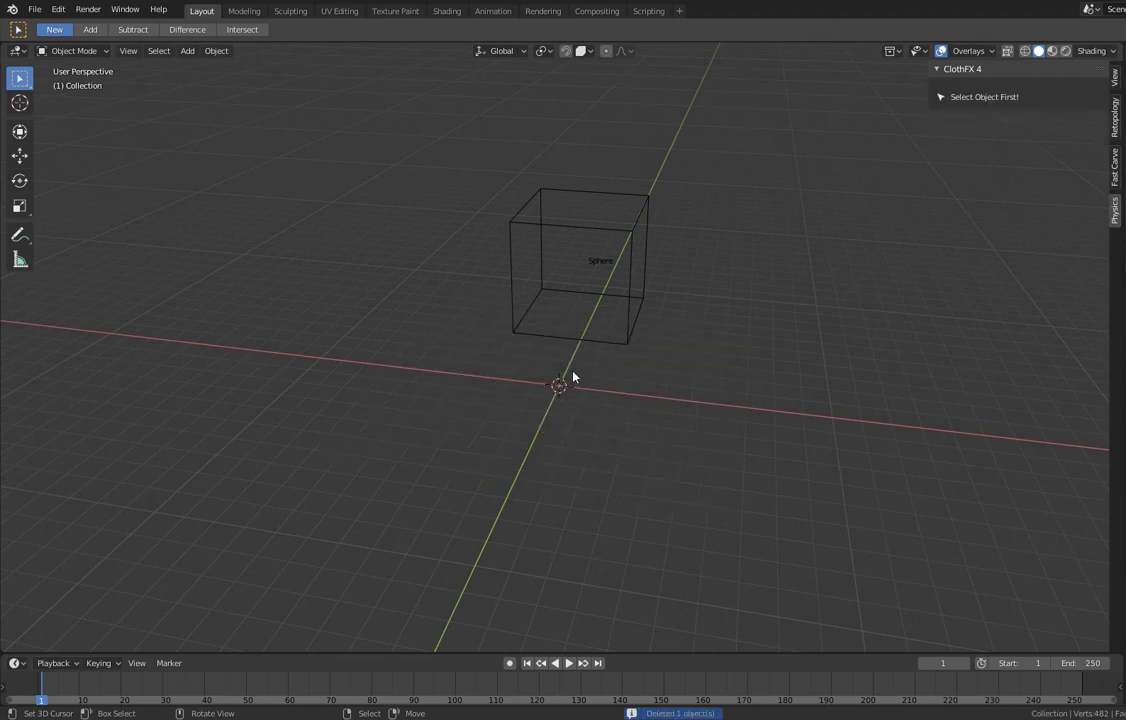
pyautogui.press('F3')
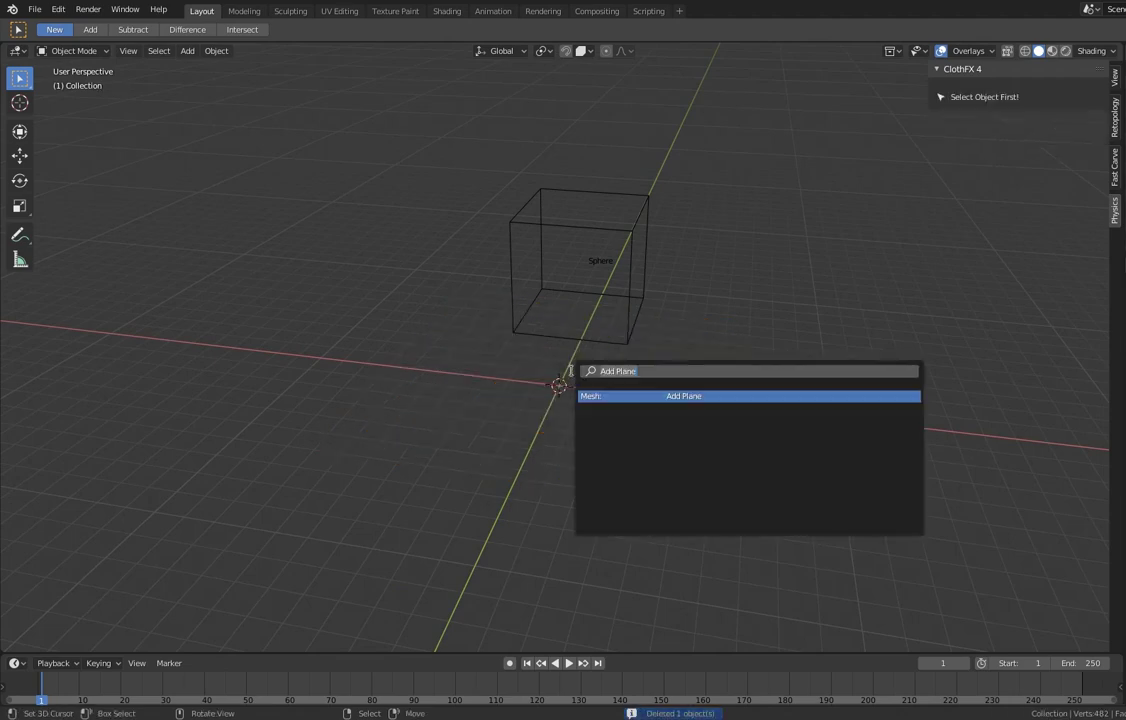
pyautogui.write('uv')
pyautogui.click(636, 397)
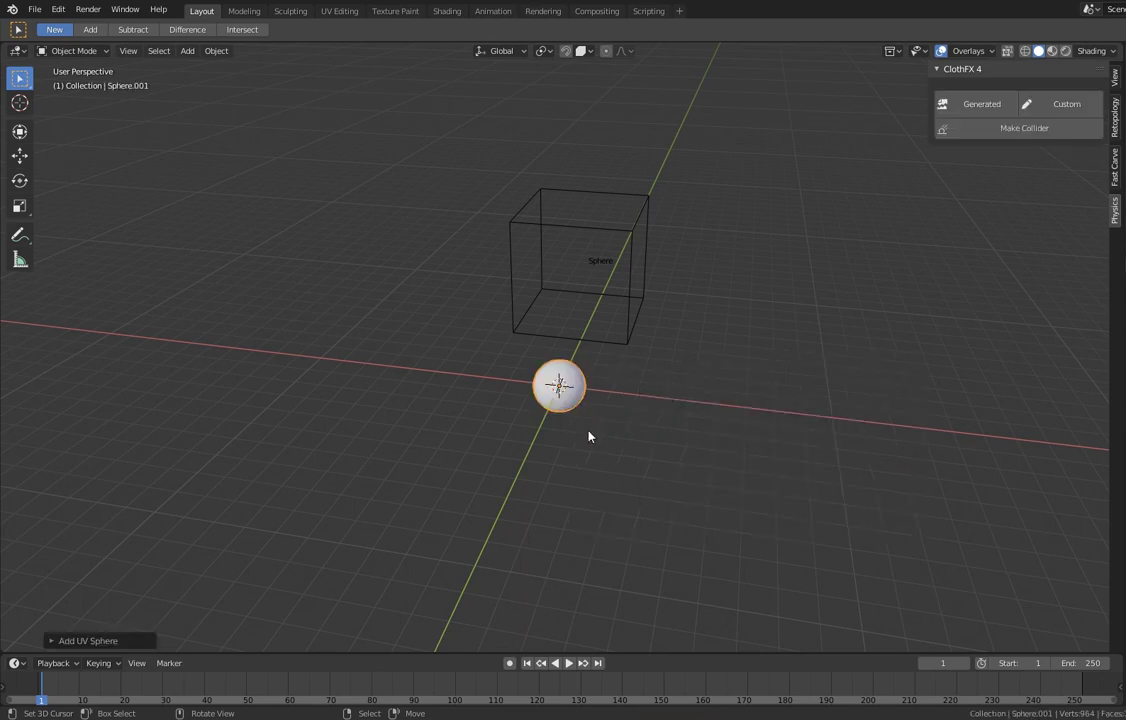
pyautogui.scroll(3, 589, 437)
pyautogui.moveTo(598, 457); pyautogui.dragTo(650, 380, button='middle')
pyautogui.scroll(1, 589, 437)
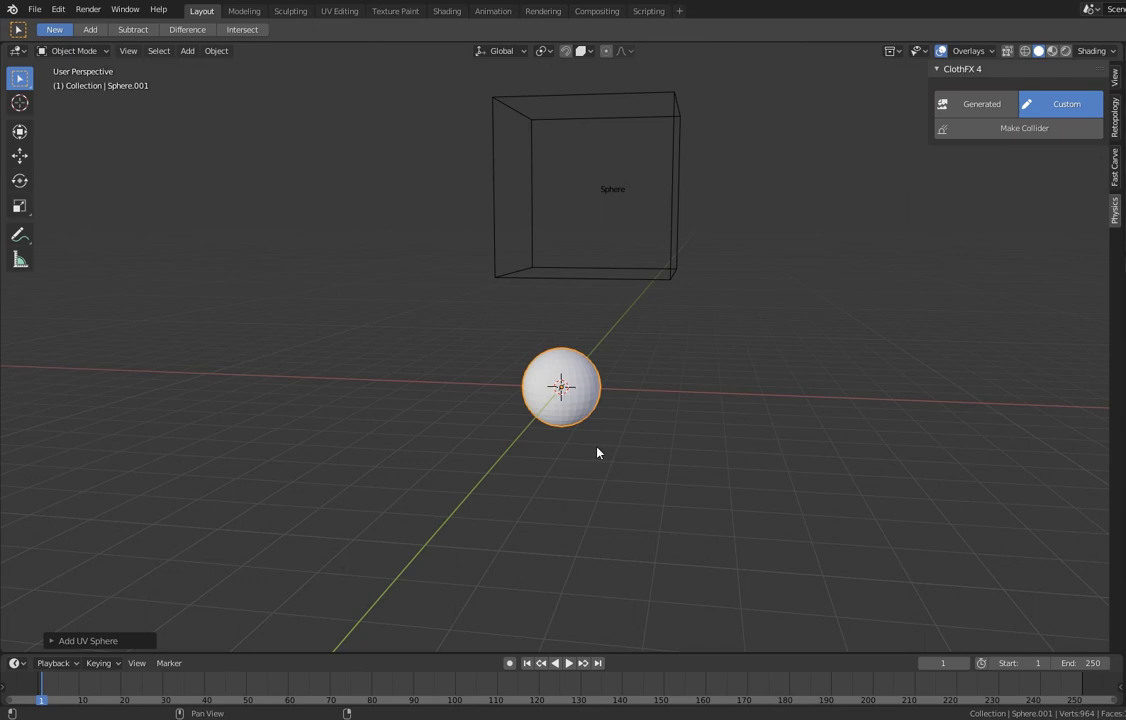
# - Turn on Dynamic Inflate for the new sphere and preview the inflation
pyautogui.scroll(2, 575, 425)
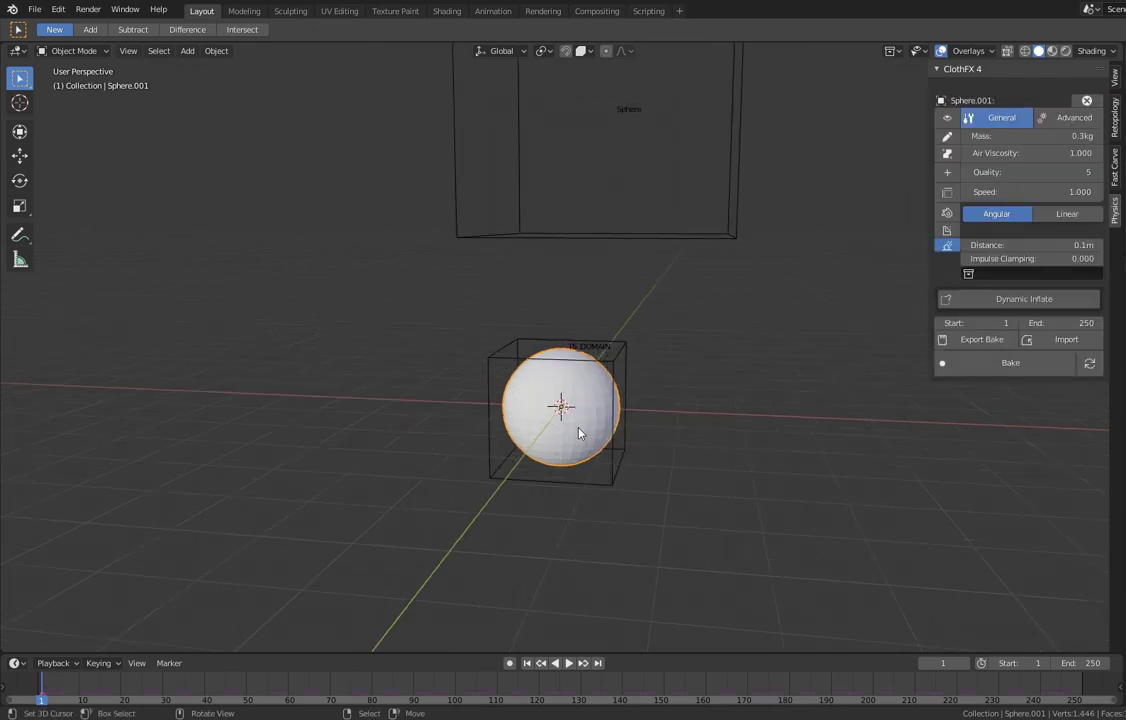
pyautogui.click(1005, 299)
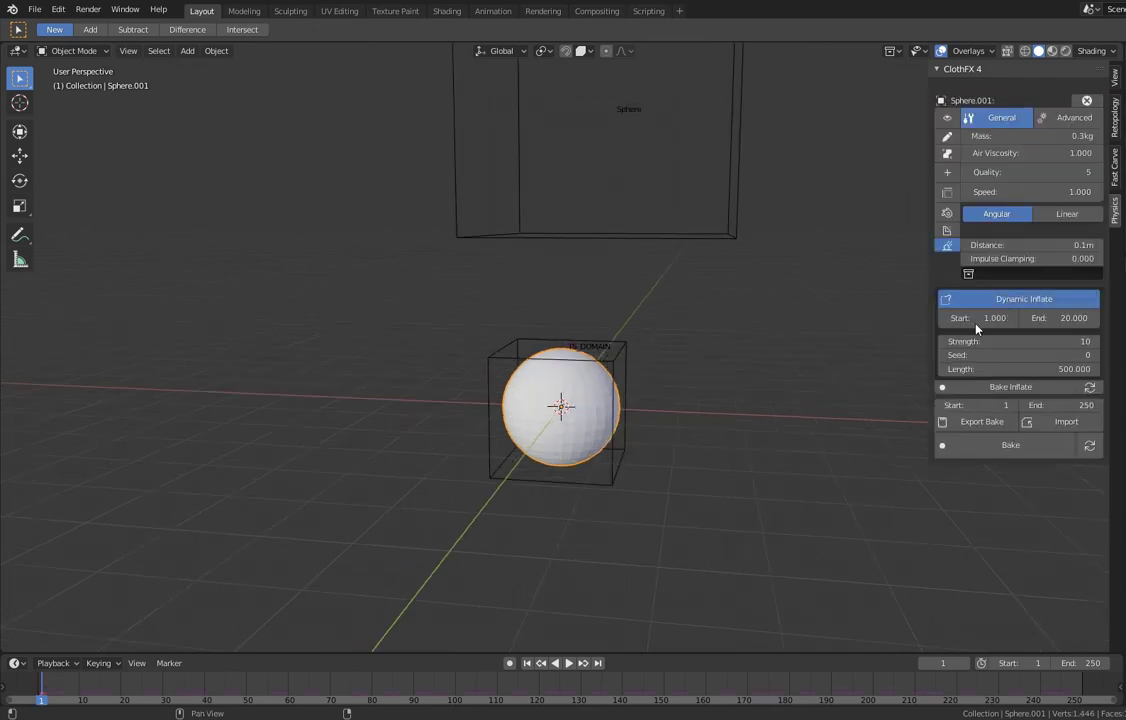
pyautogui.scroll(-2, 680, 380)
pyautogui.press('space')
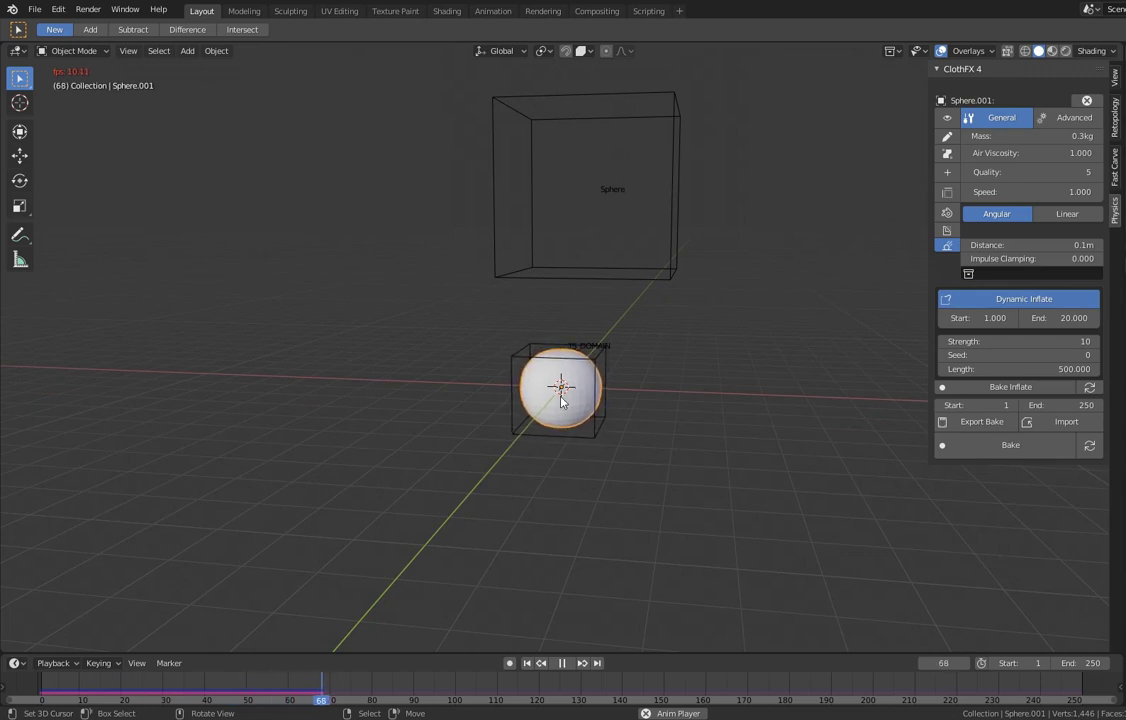
pyautogui.press('Escape')
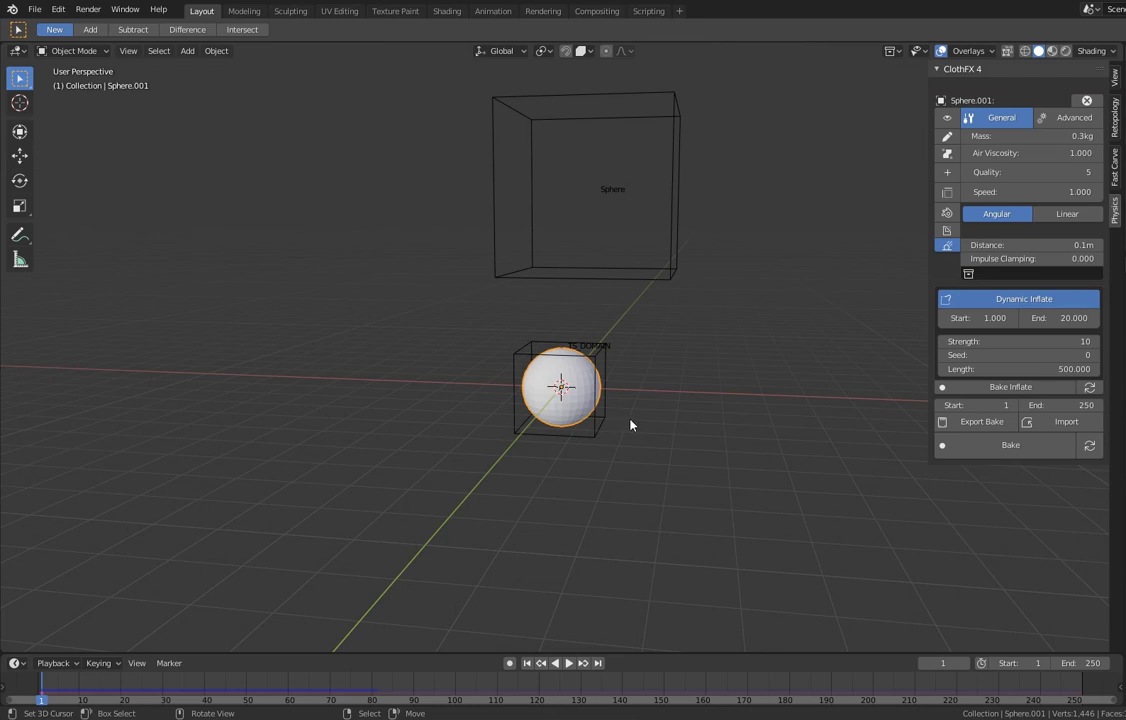
pyautogui.moveTo(575, 395); pyautogui.dragTo(575, 467, button='middle')
pyautogui.scroll(2, 600, 452)
pyautogui.scroll(-2, 592, 430)
pyautogui.scroll(1, 600, 460)
pyautogui.scroll(1, 610, 378)
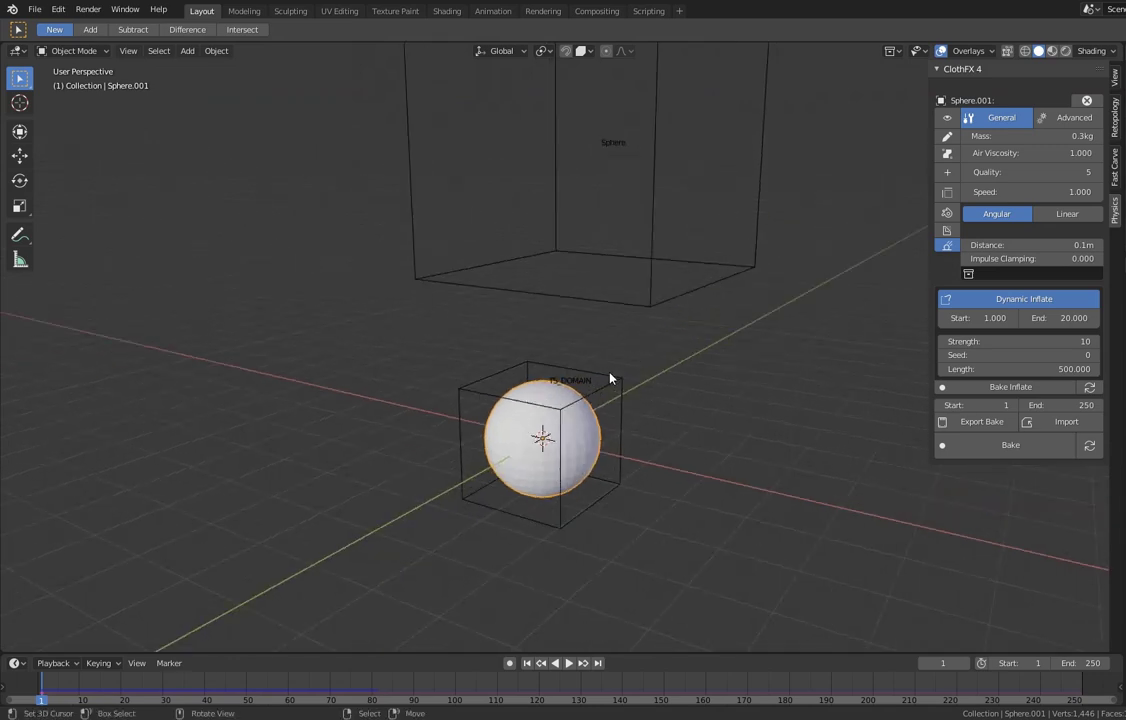
# - Scale the sphere up slightly and recentre the view on it
pyautogui.press('s')
pyautogui.click(606, 470)
pyautogui.scroll(-2, 604, 460)
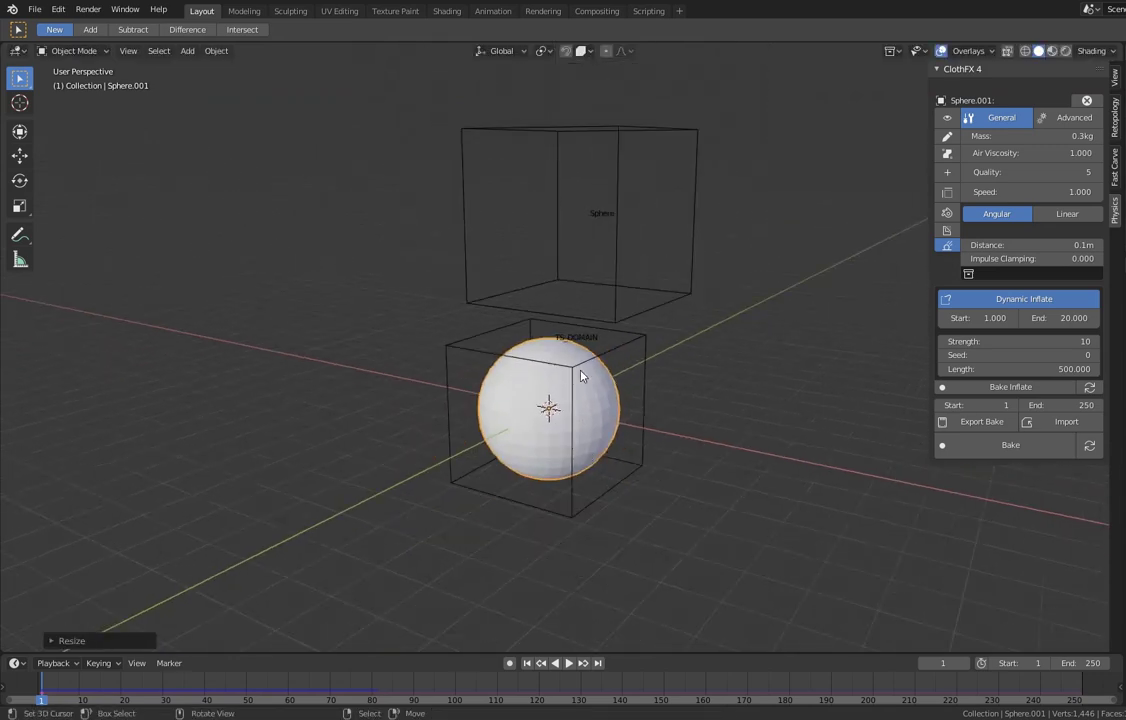
pyautogui.moveTo(548, 457); pyautogui.dragTo(640, 412, button='middle')
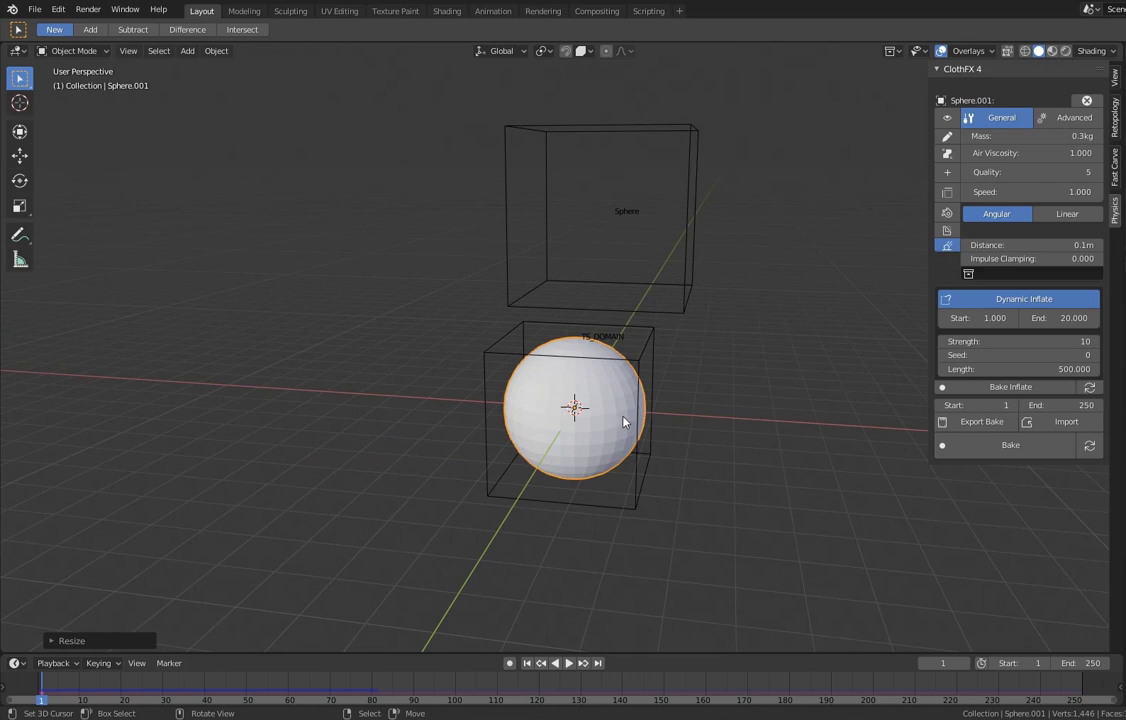
pyautogui.moveTo(636, 359); pyautogui.dragTo(690, 345, button='middle')
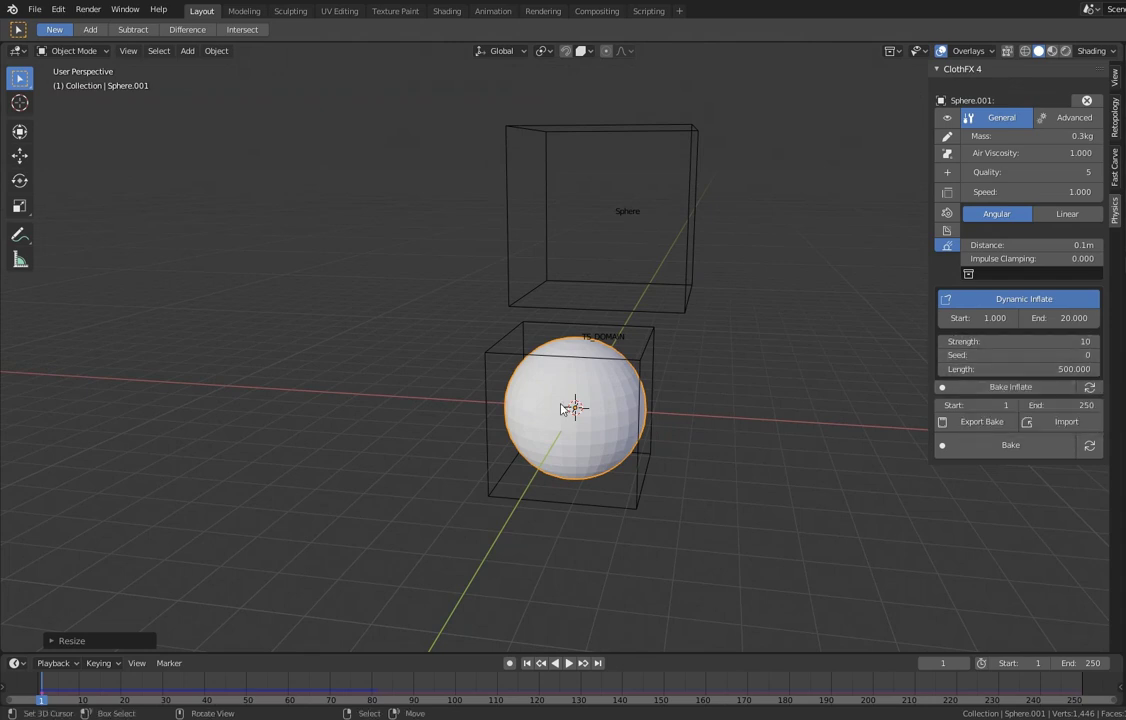
pyautogui.keyDown('alt'); pyautogui.moveTo(623, 406); pyautogui.dragTo(623, 415); pyautogui.keyUp('alt')
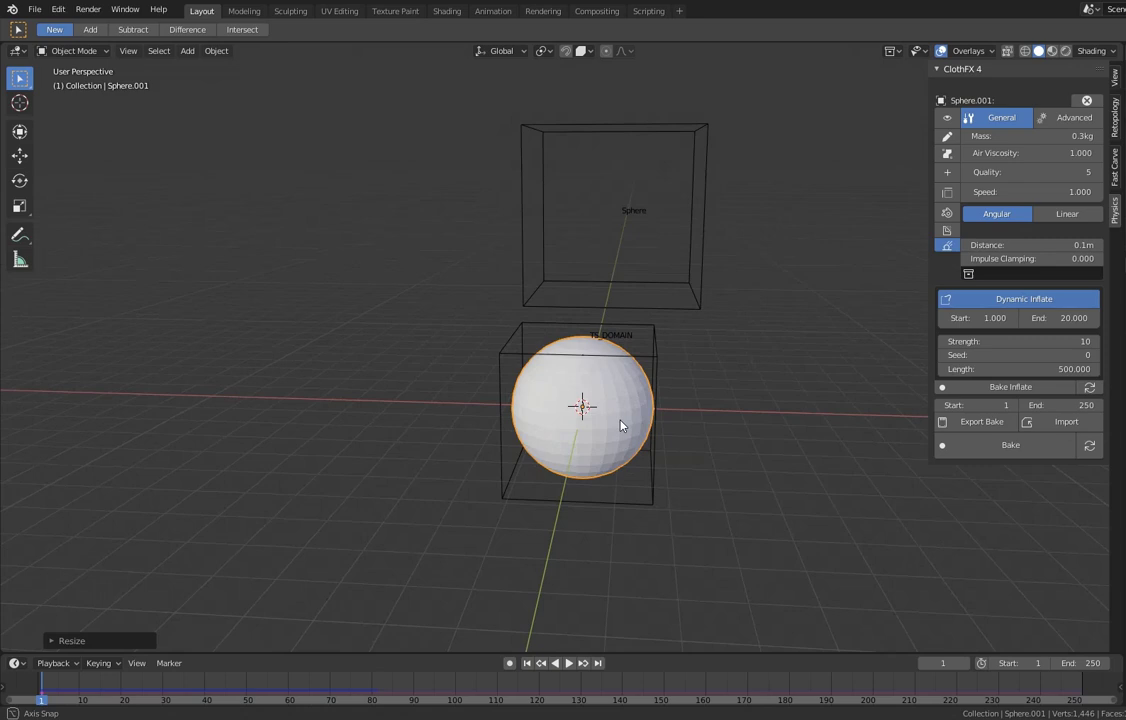
pyautogui.scroll(2, 622, 430)
pyautogui.keyDown('shift'); pyautogui.moveTo(633, 438); pyautogui.dragTo(611, 426, button='middle'); pyautogui.keyUp('shift')
# - Set the inflate Strength to 50 and preview the stronger inflation
pyautogui.click(1011, 342)
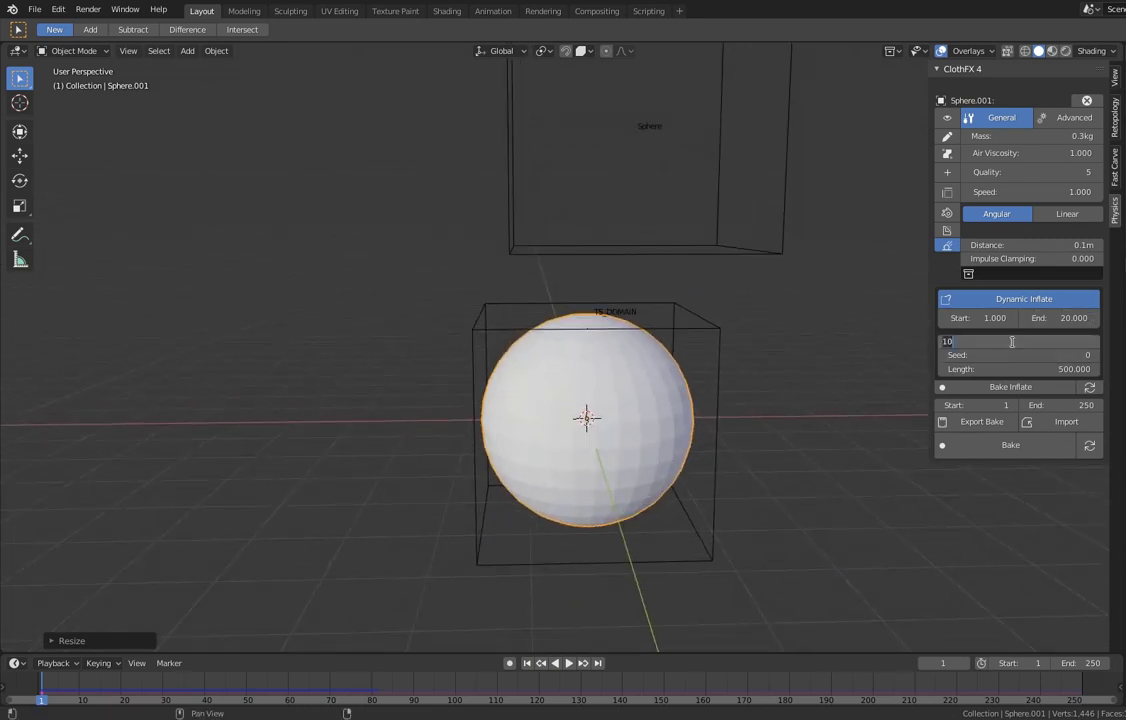
pyautogui.write('50')
pyautogui.press('Return')
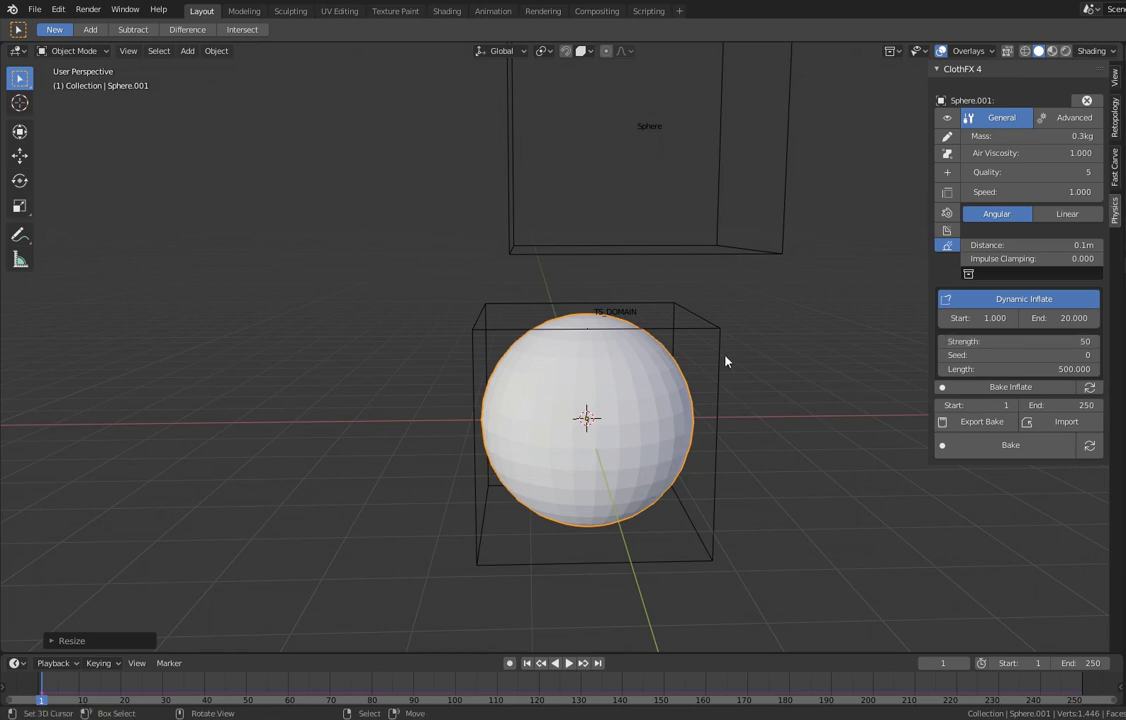
pyautogui.press('space')
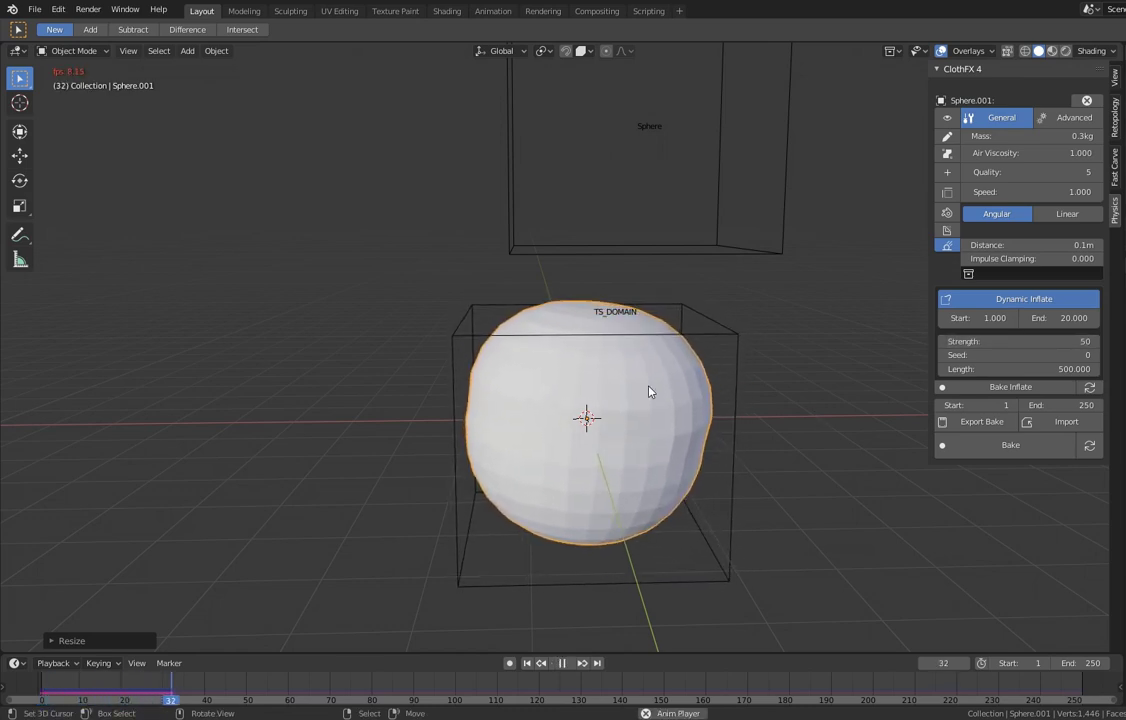
pyautogui.press('space')
# - Bake the Strength 50 inflation
pyautogui.moveTo(643, 435); pyautogui.dragTo(600, 420, button='middle')
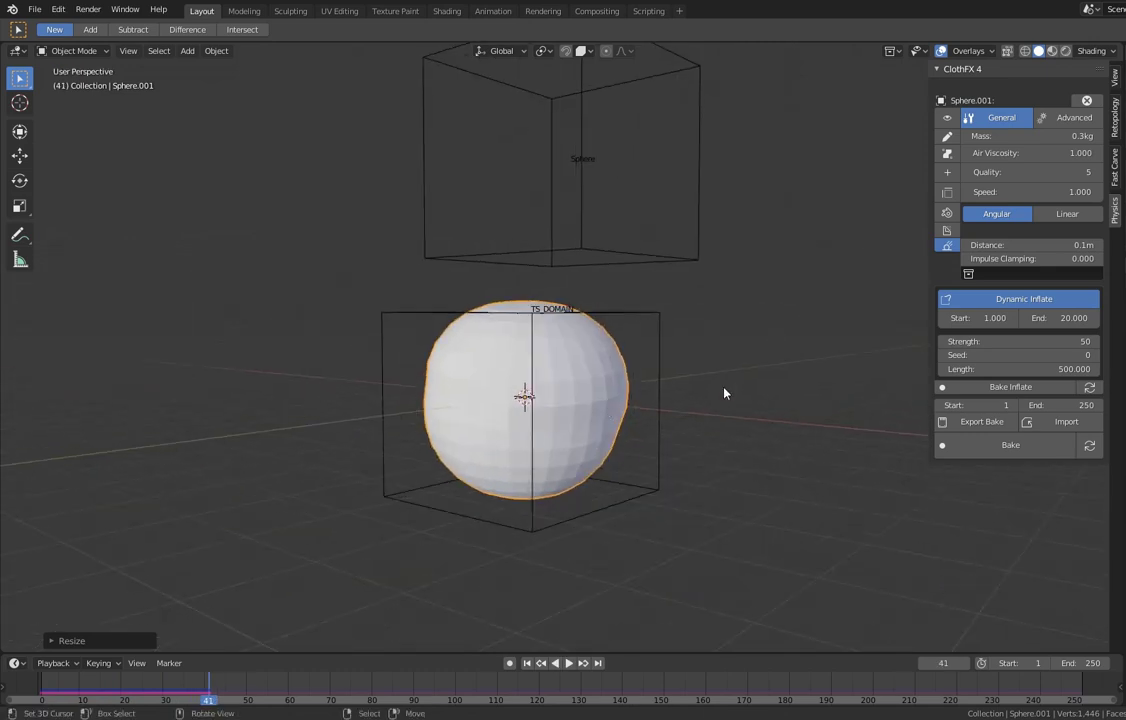
pyautogui.click(1030, 390)
pyautogui.moveTo(583, 428)
pyautogui.mouseDown(button='middle')
pyautogui.moveTo(570, 415)
pyautogui.moveTo(603, 432)
pyautogui.mouseUp(button='middle')
# - Move the Sphere collider cube onto the inflating sphere and shrink it
pyautogui.click(632, 291)
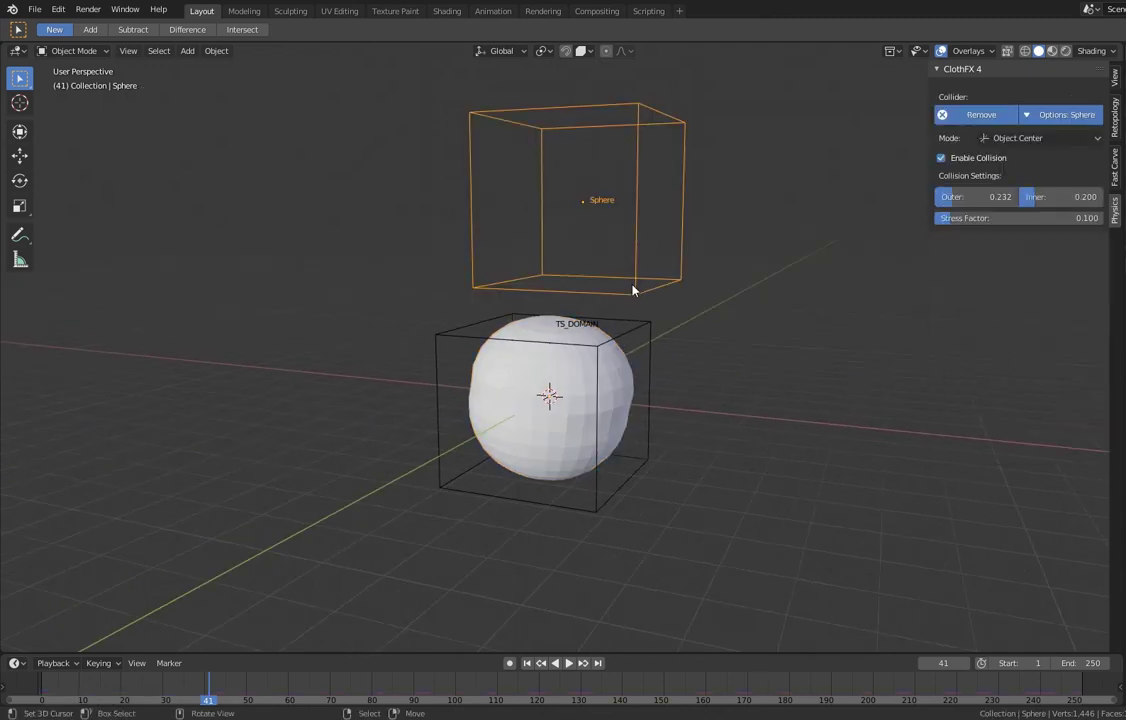
pyautogui.press('g')
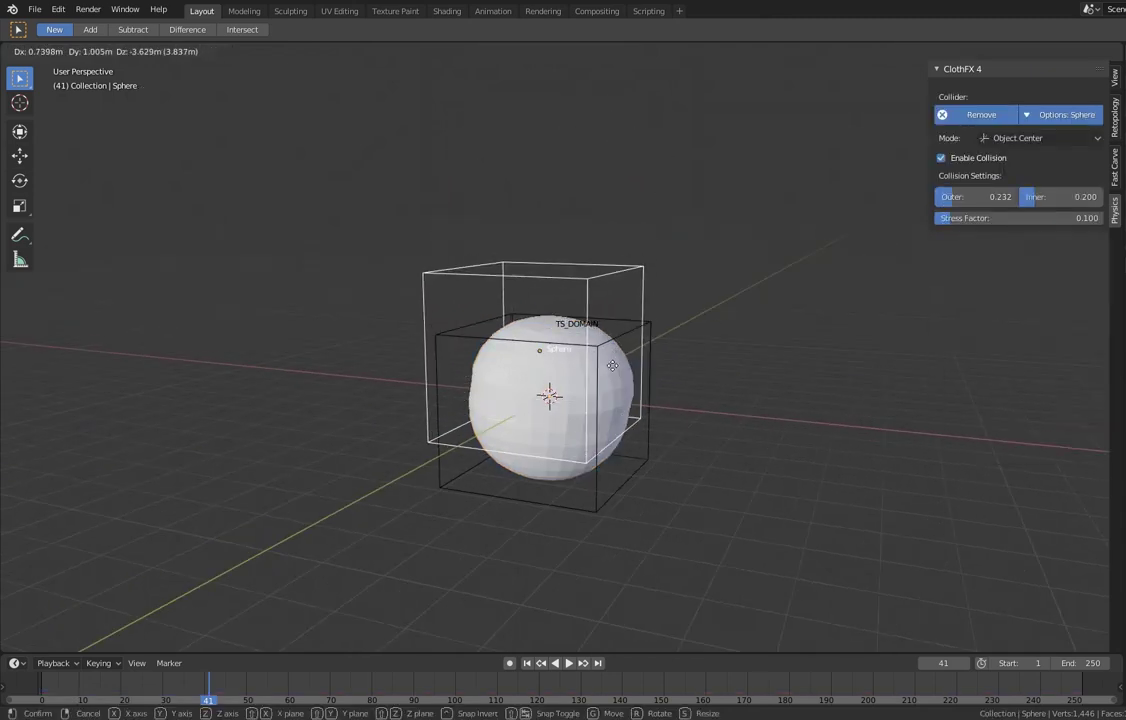
pyautogui.click(626, 392)
pyautogui.press('s')
pyautogui.click(598, 387)
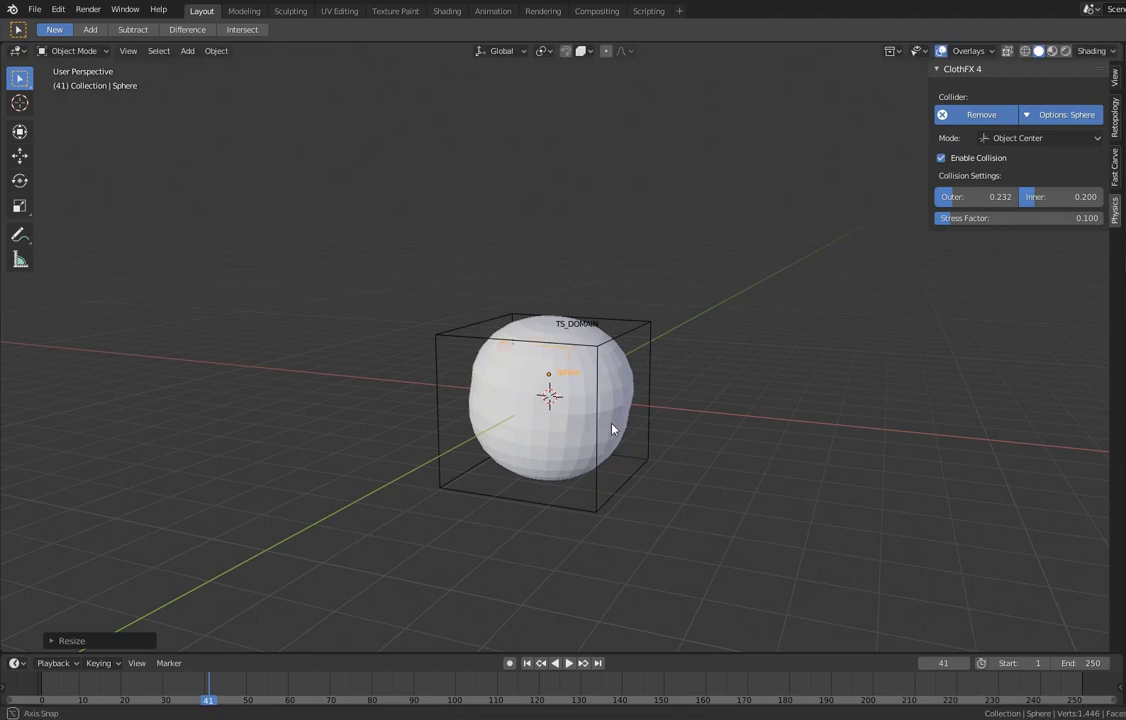
pyautogui.moveTo(613, 427); pyautogui.dragTo(587, 428, button='middle')
# - Centre the collider's height inside the sphere, reselect Sphere.001, and rewind to frame 1
pyautogui.press('g')
pyautogui.click(699, 422)
pyautogui.press('z')
pyautogui.click(601, 405)
pyautogui.click(590, 428)
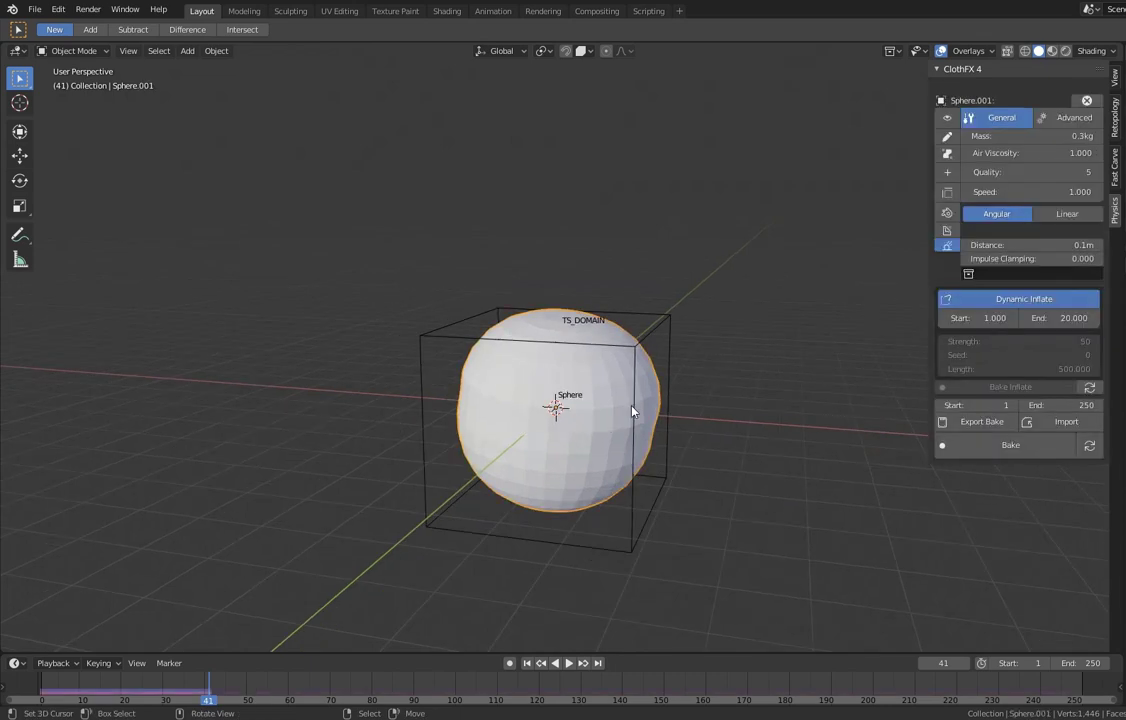
pyautogui.hotkey('shift', 'Left')
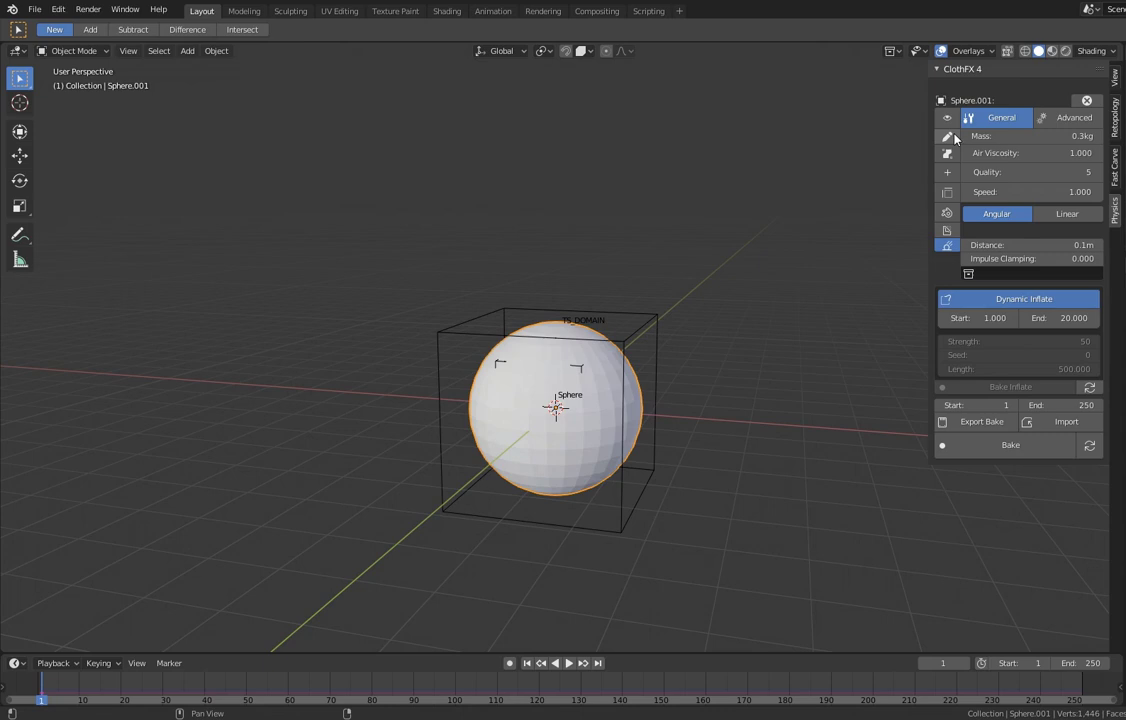
# - Knife three cut lines across the sphere's mesh in Edit Mode
pyautogui.press('Tab')
pyautogui.press('k')
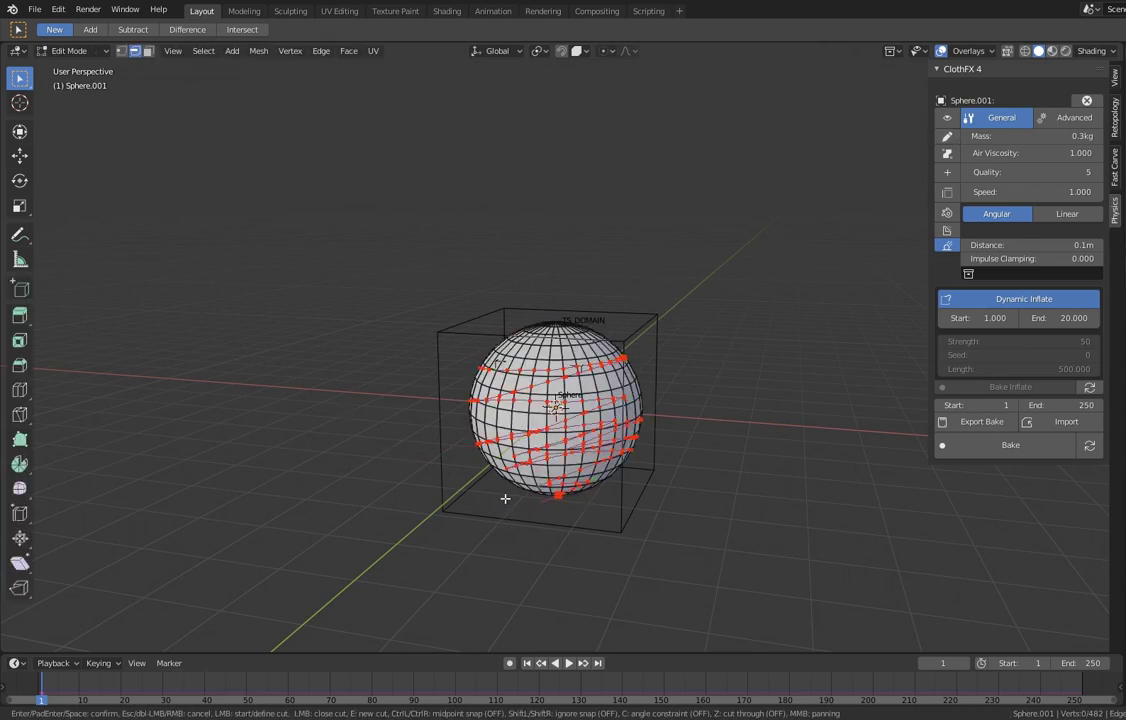
pyautogui.press('Return')
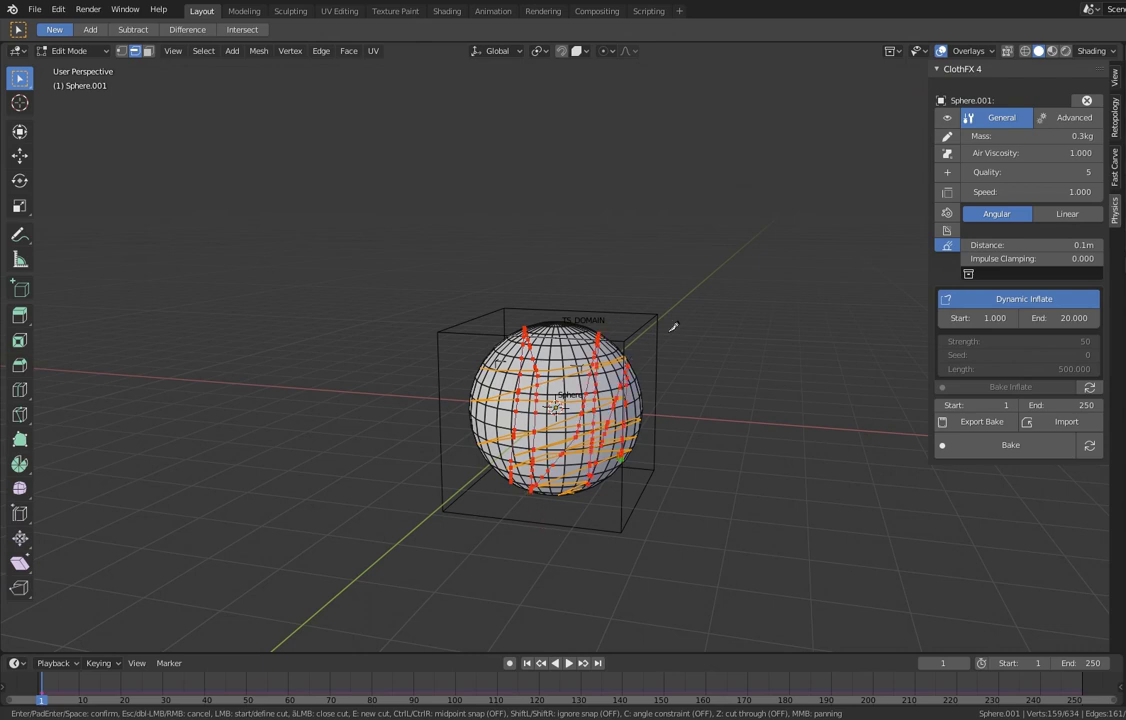
pyautogui.press('Return')
pyautogui.moveTo(643, 473); pyautogui.dragTo(649, 271, button='middle')
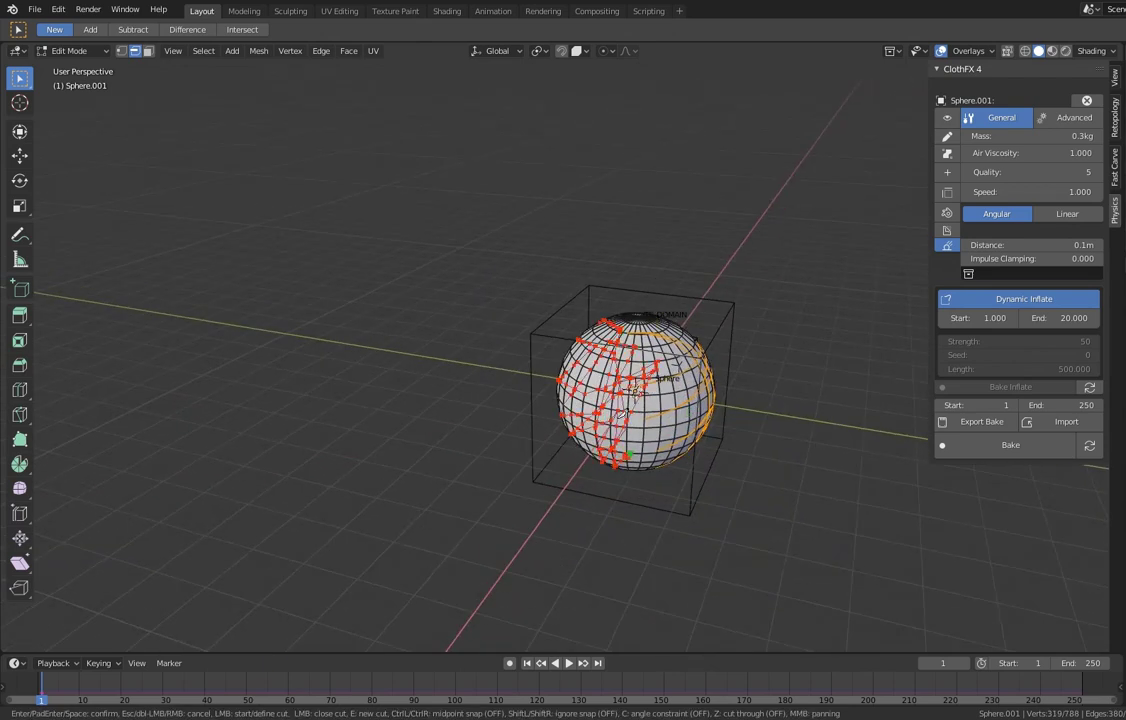
pyautogui.press('Return')
pyautogui.moveTo(600, 420); pyautogui.dragTo(534, 355, button='middle')
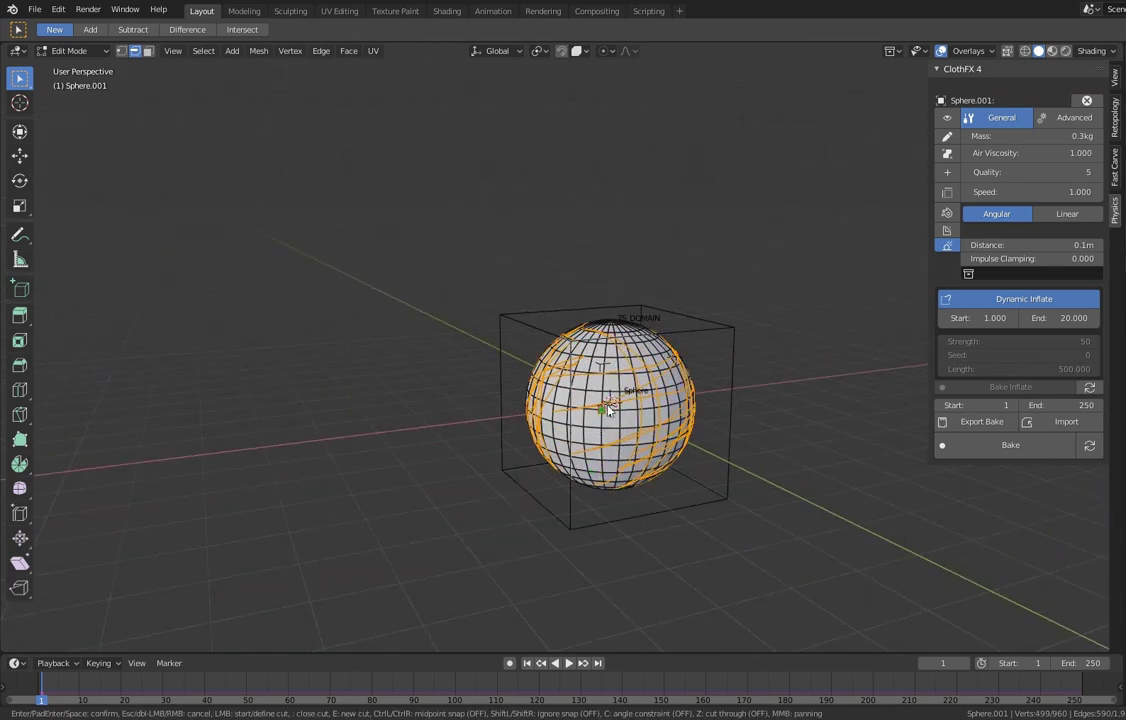
# - Play the animation in Object Mode to test tearing, then open Sphere.001_Original for editing
pyautogui.press('Tab')
pyautogui.moveTo(638, 455); pyautogui.dragTo(568, 372, button='middle')
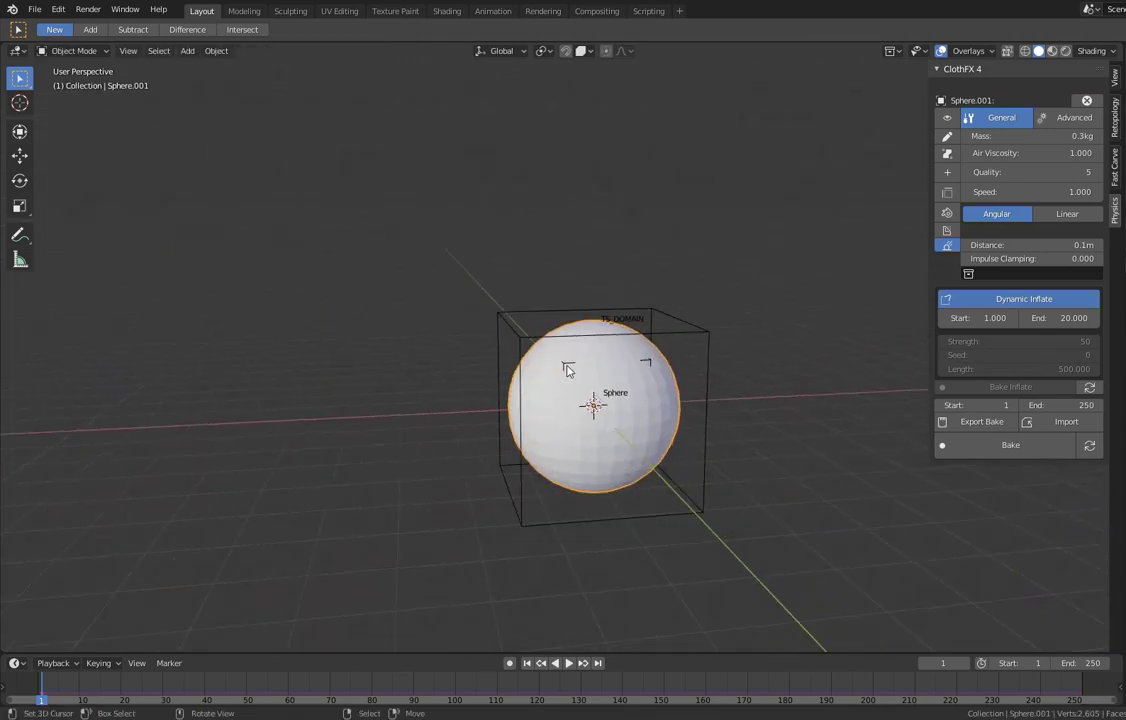
pyautogui.press('space')
pyautogui.press('Escape')
pyautogui.click(948, 152)
# - Deselect all vertices and switch the viewport to wireframe shading
pyautogui.moveTo(640, 330); pyautogui.dragTo(585, 318, button='middle')
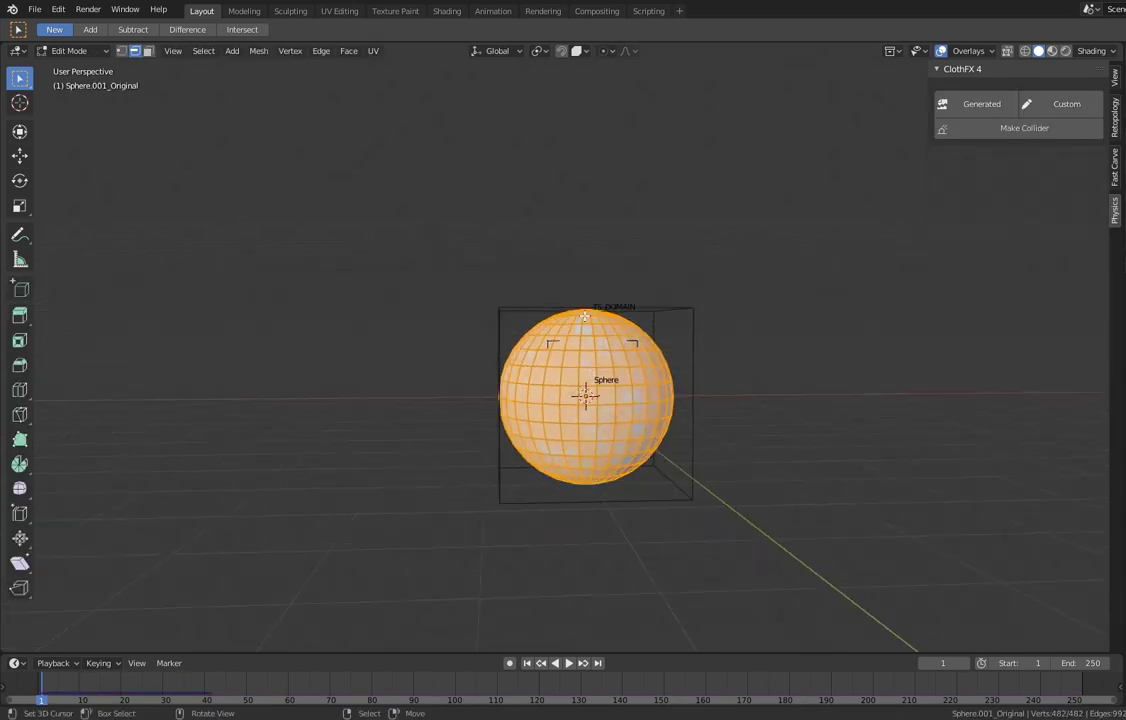
pyautogui.hotkey('alt', 'a')
pyautogui.press('z')
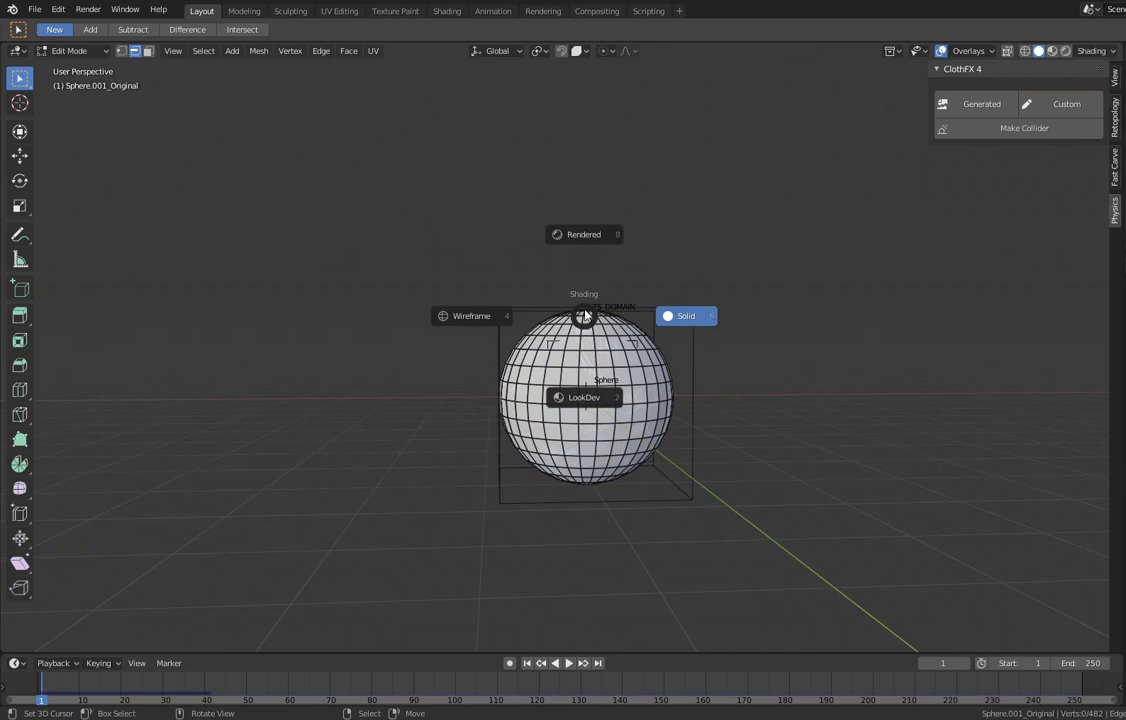
pyautogui.click(490, 313)
# - Box-select the vertices at the sphere's top and bottom
pyautogui.press('b')
pyautogui.moveTo(522, 295); pyautogui.dragTo(635, 316)
pyautogui.moveTo(628, 407); pyautogui.dragTo(548, 467, button='middle')
pyautogui.press('b')
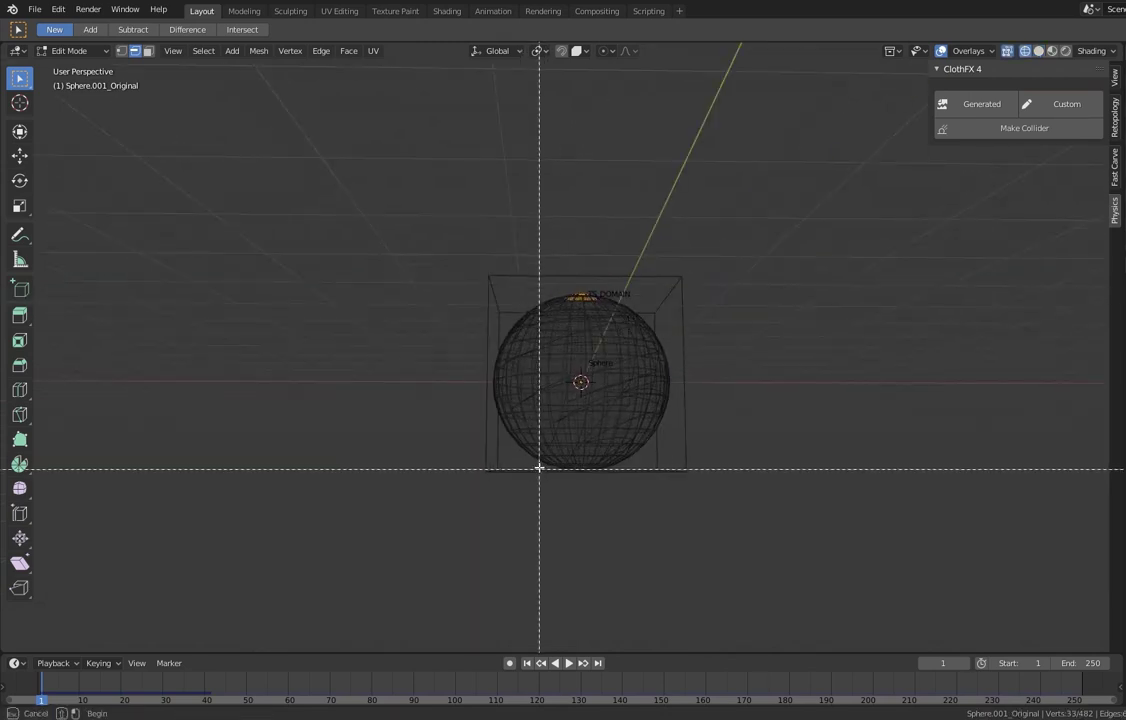
pyautogui.moveTo(474, 410); pyautogui.dragTo(673, 525)
pyautogui.moveTo(673, 525); pyautogui.dragTo(687, 291, button='middle')
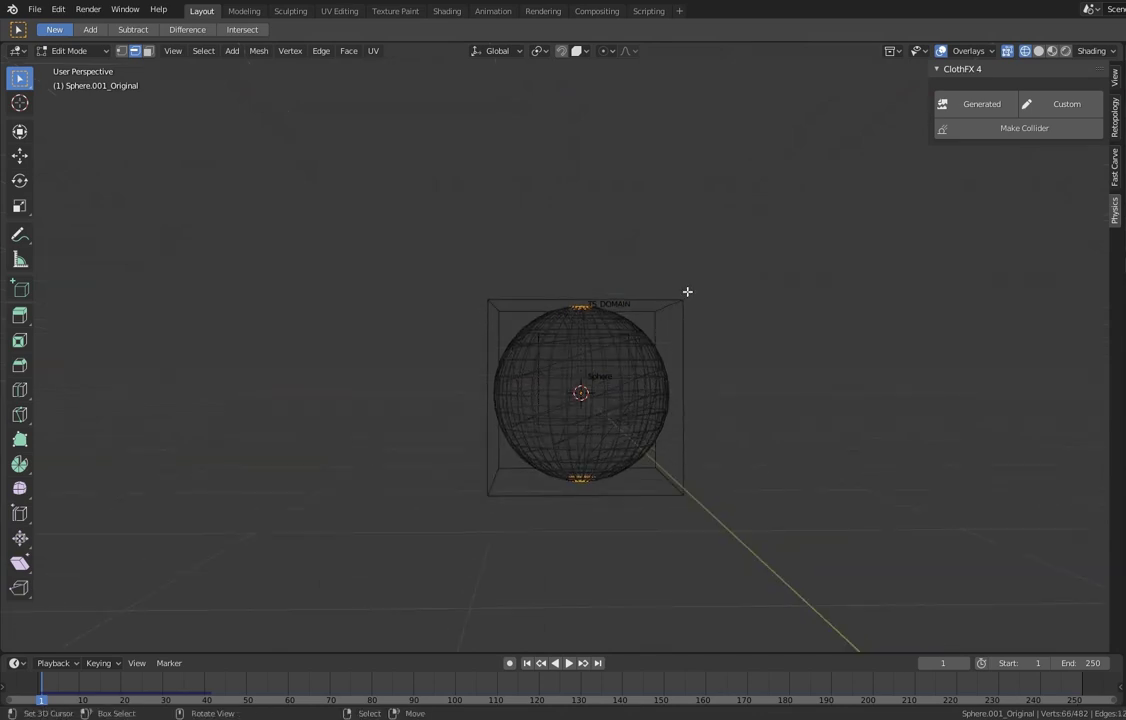
# - Return to Object Mode and switch the viewport to rendered, then solid shading
pyautogui.press('Tab')
pyautogui.moveTo(651, 410); pyautogui.dragTo(646, 423, button='middle')
pyautogui.press('z')
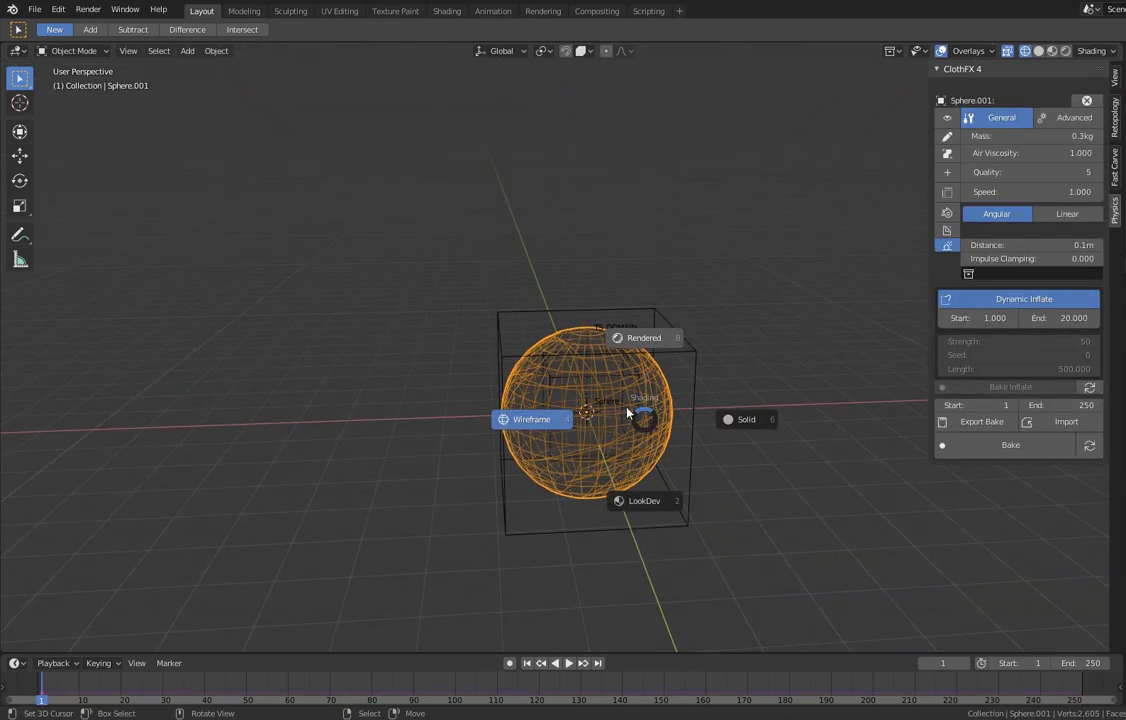
pyautogui.press('8')
pyautogui.press('z')
pyautogui.click(791, 401)
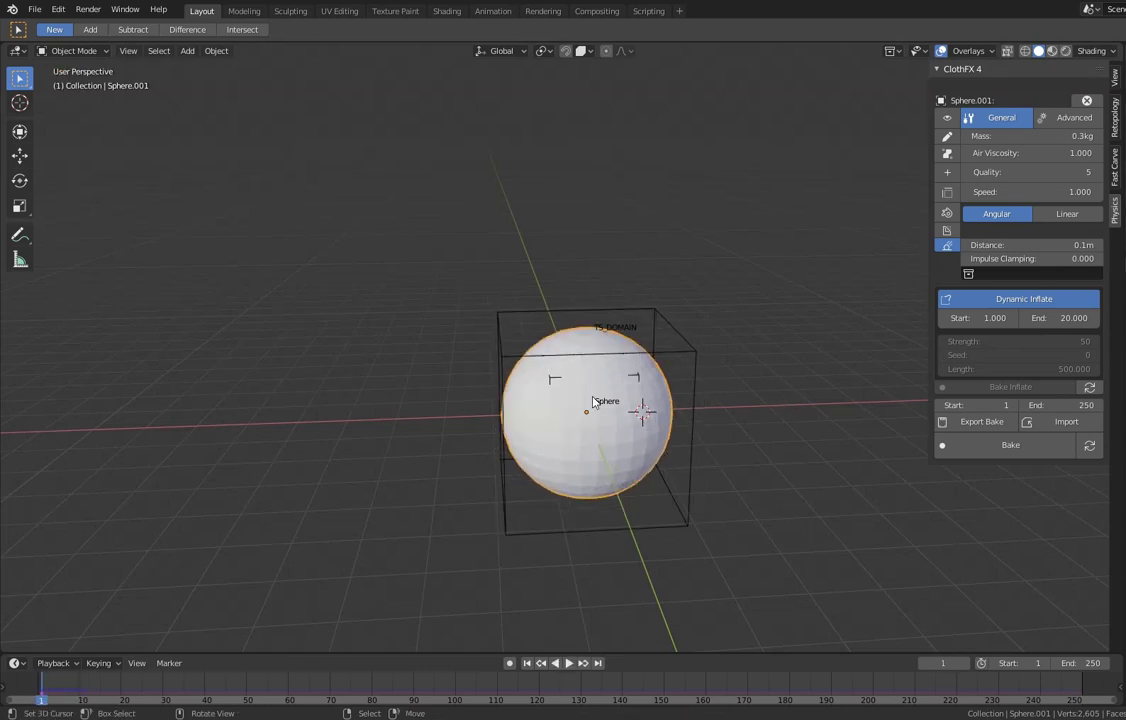
pyautogui.moveTo(648, 410)
pyautogui.mouseDown(button='middle')
pyautogui.moveTo(657, 424)
pyautogui.moveTo(758, 348)
pyautogui.mouseUp(button='middle')
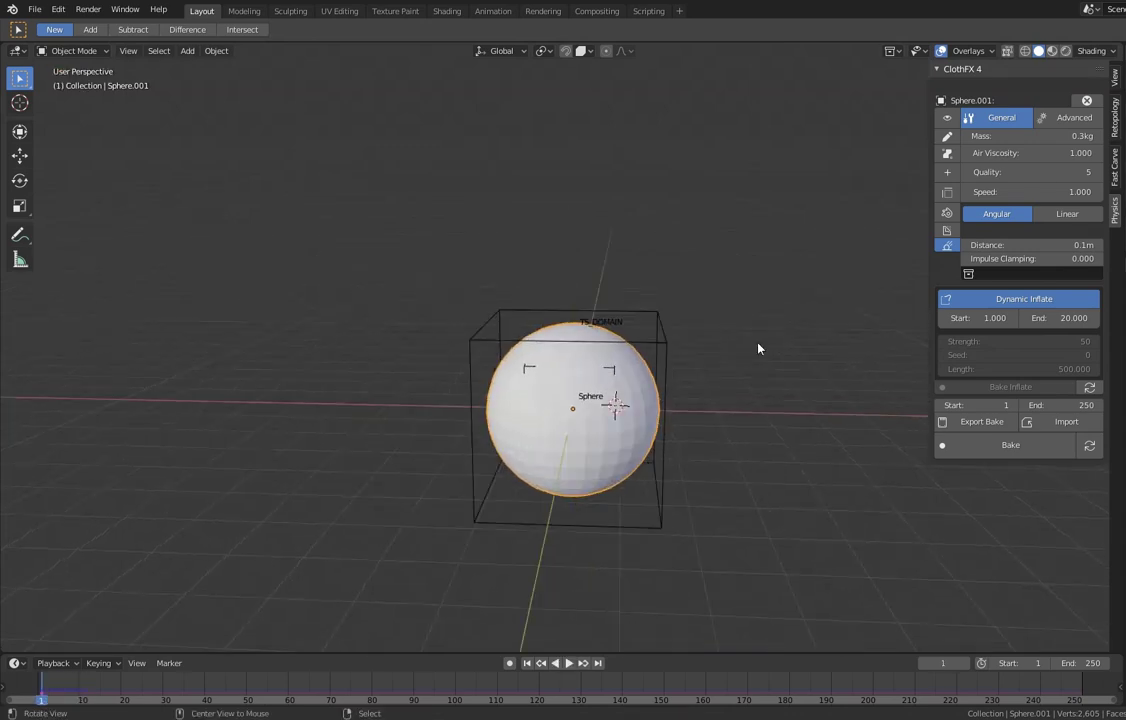
# - Enable Dynamic Inflate on Sphere.001 and switch the inner Sphere collider's mode to Mesh Volume
pyautogui.click(1020, 298)
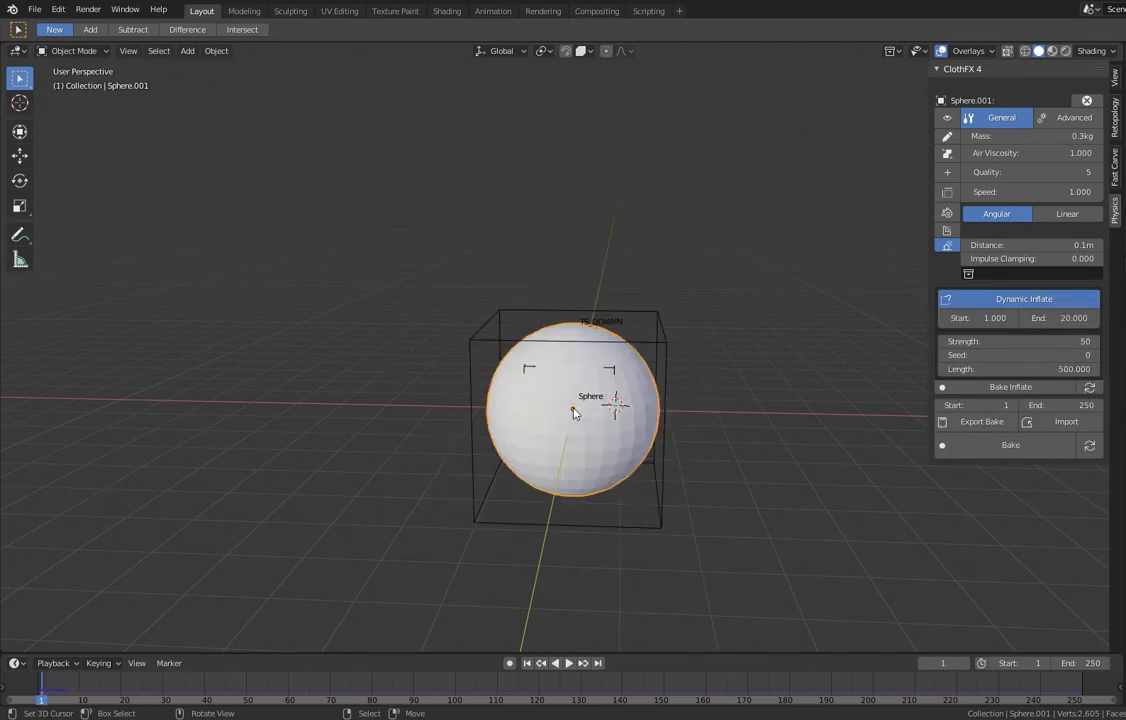
pyautogui.click(532, 371)
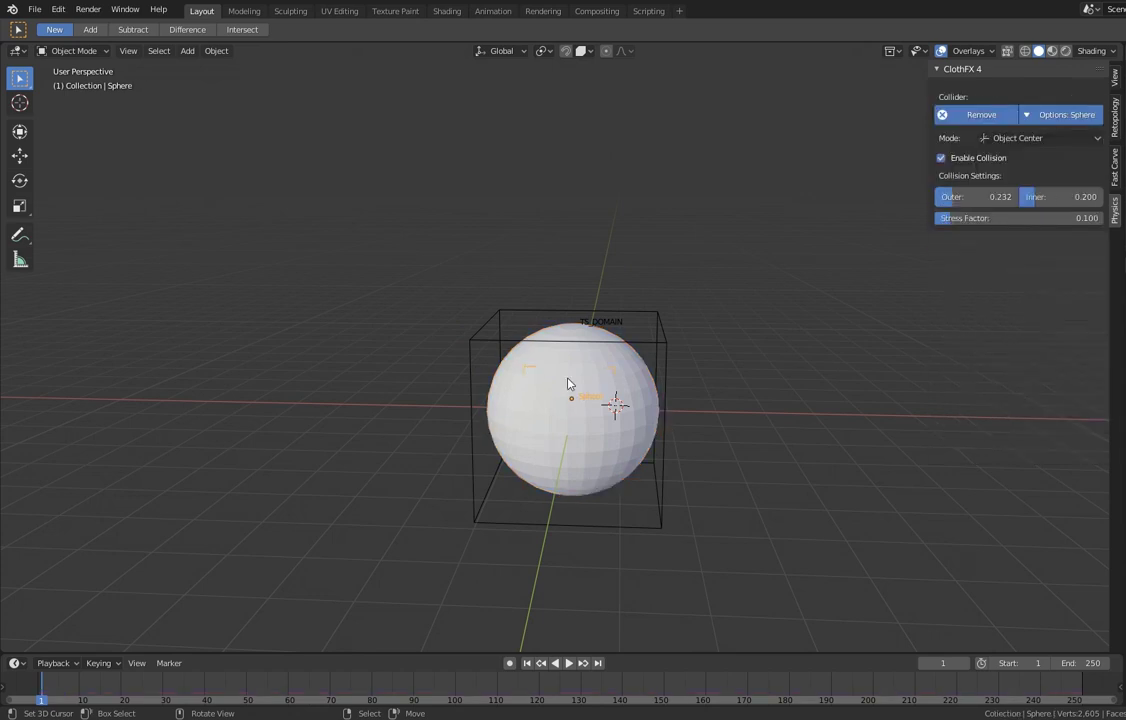
pyautogui.click(568, 383)
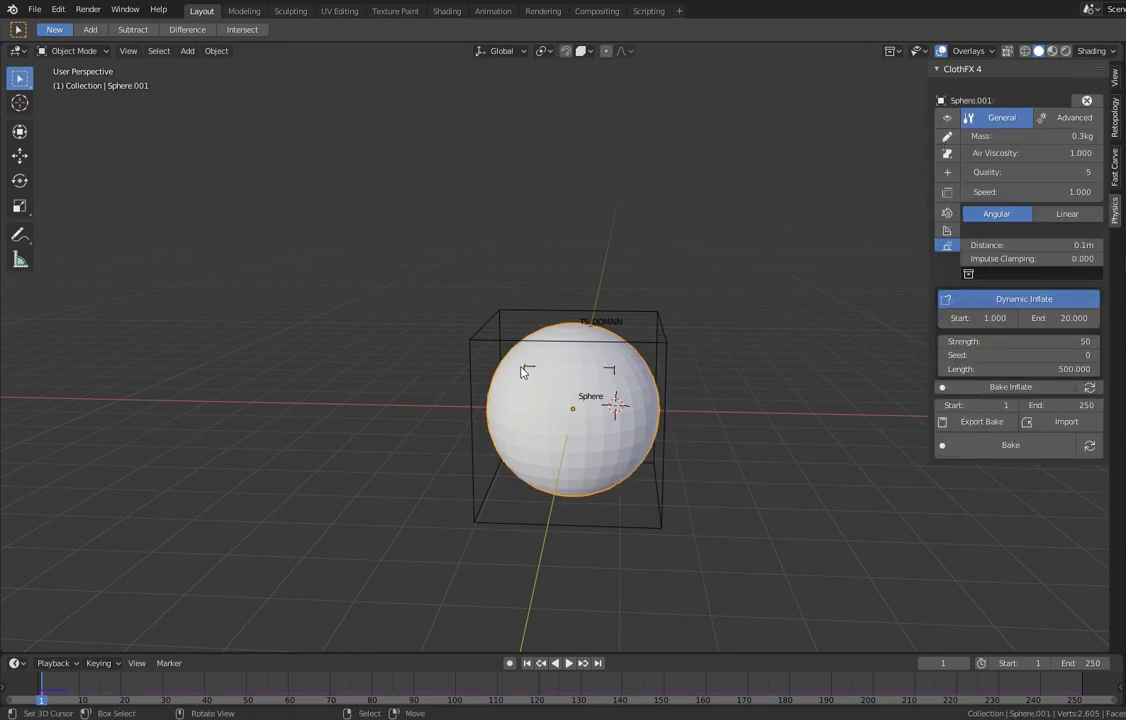
pyautogui.click(527, 371)
pyautogui.click(1000, 138)
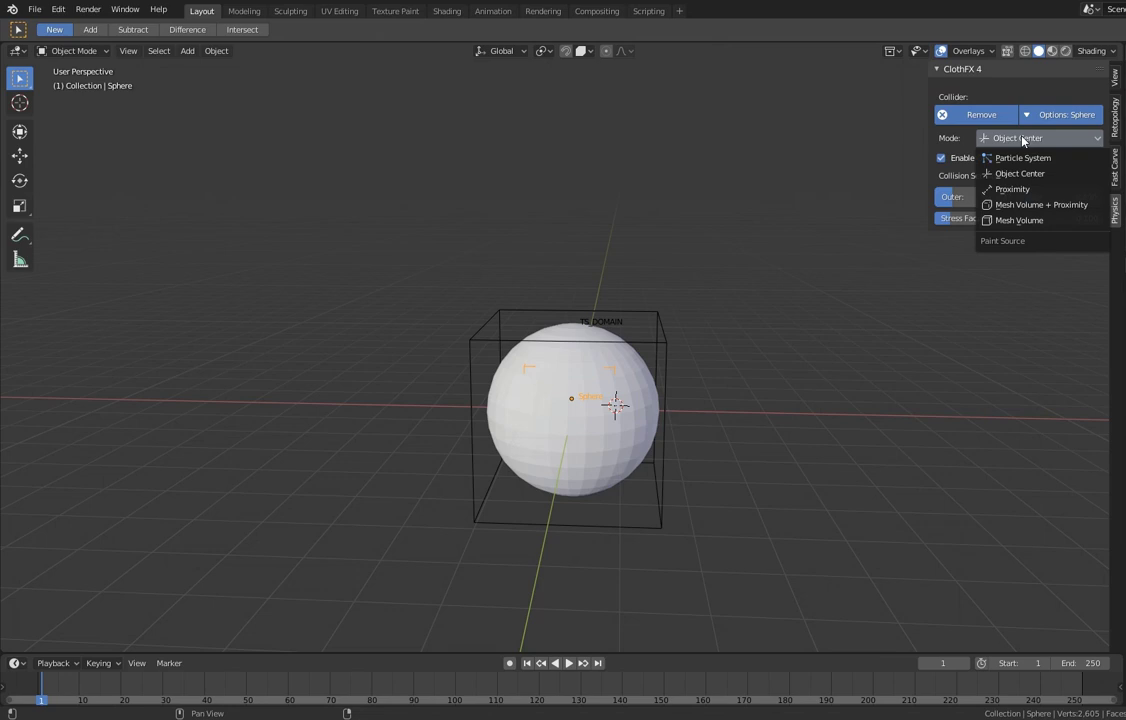
pyautogui.click(1046, 220)
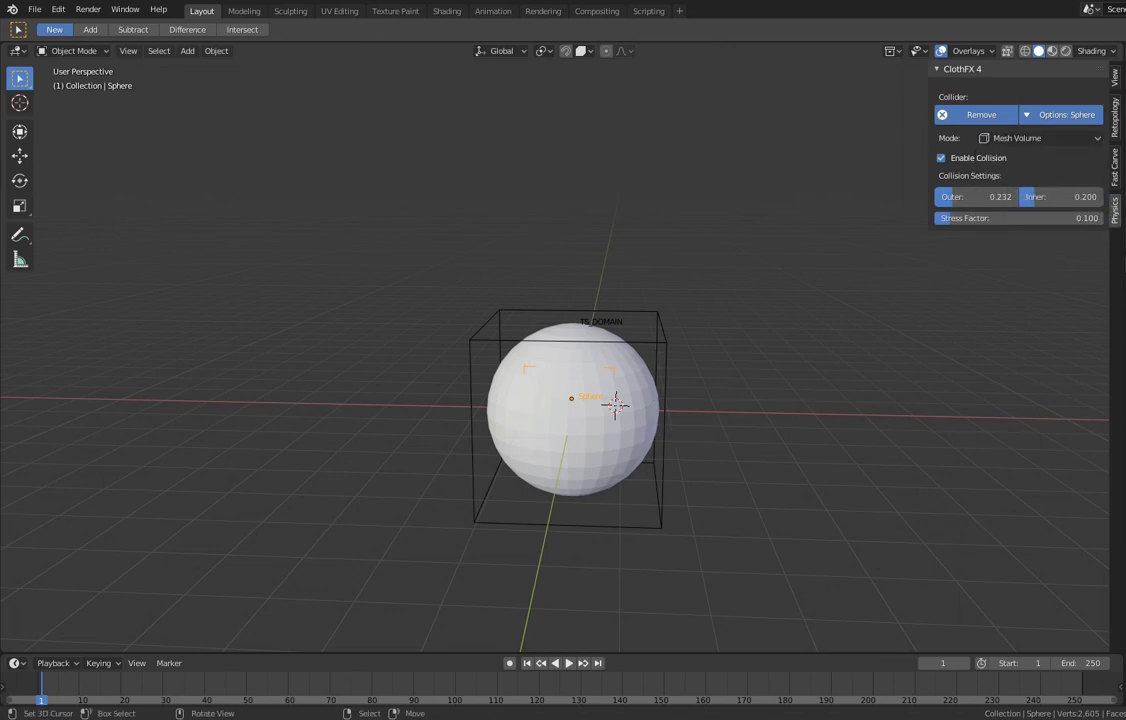
# - Resize the collider sphere, preview Sphere.001 inflating, and bake the inflation
pyautogui.press('s')
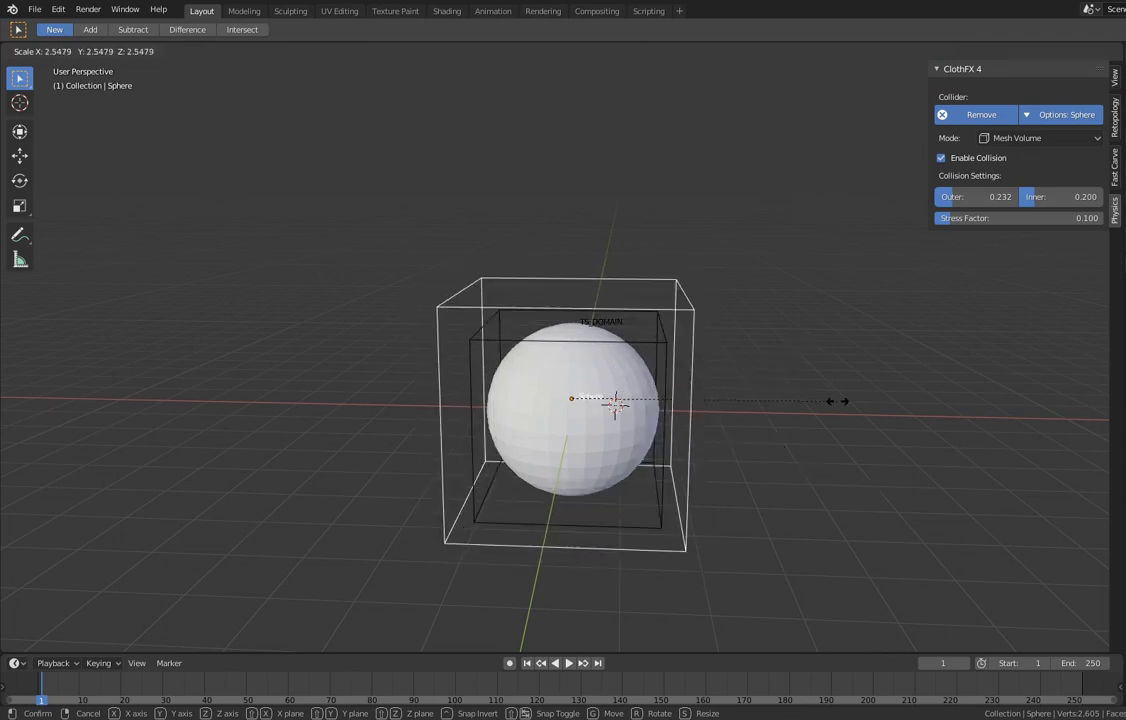
pyautogui.click(641, 404)
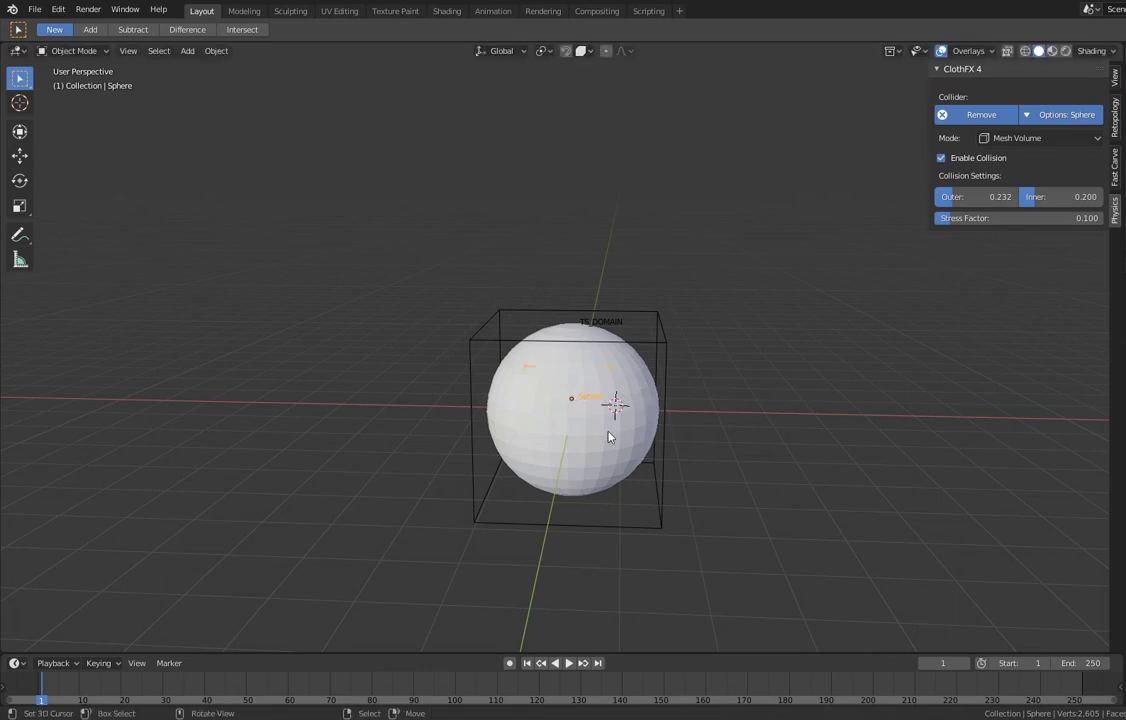
pyautogui.click(608, 436)
pyautogui.press('space')
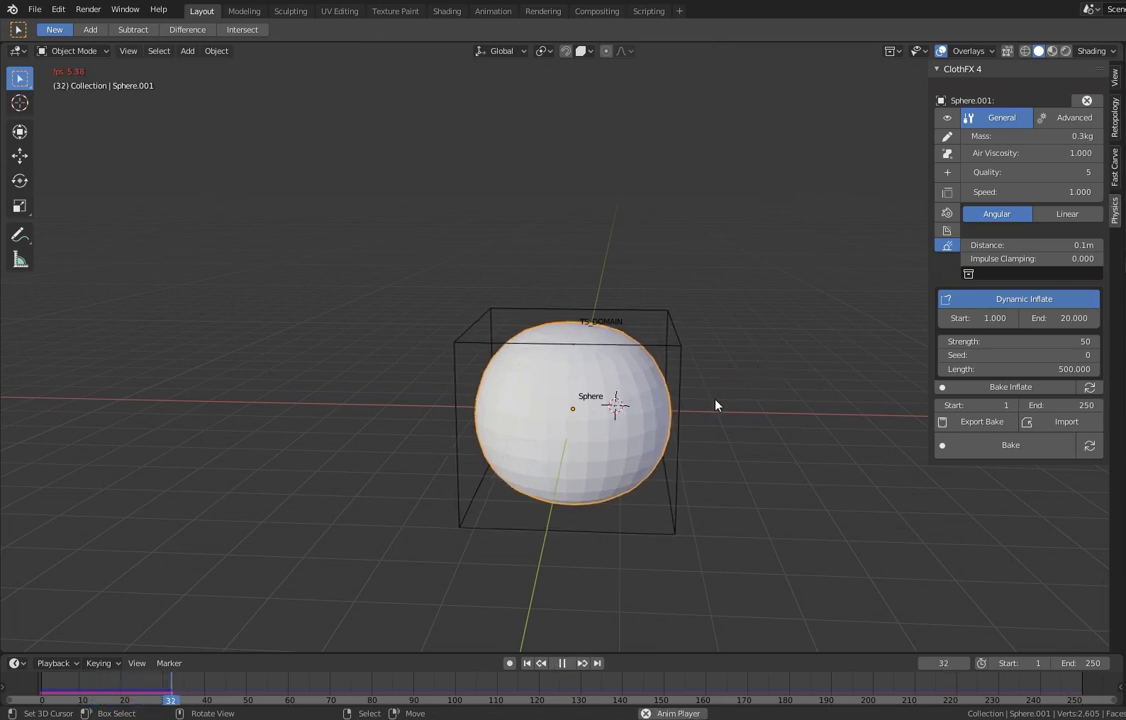
pyautogui.press('space')
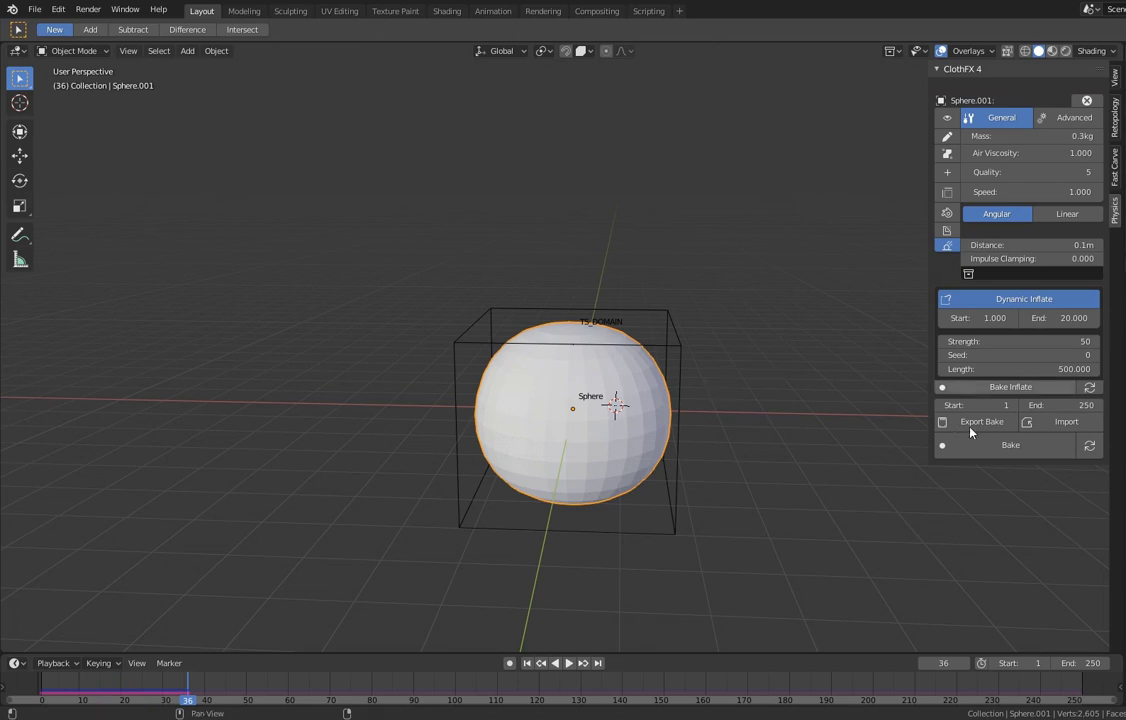
pyautogui.click(967, 387)
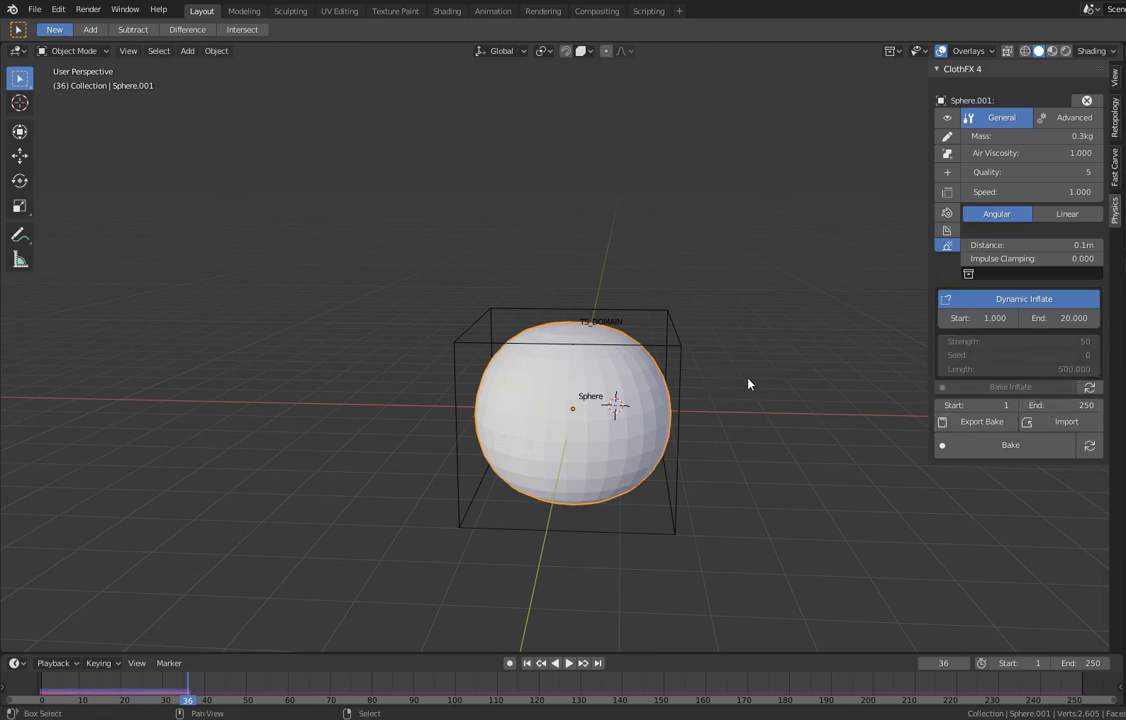
# - Replay from frame 1 and enlarge the Sphere collider mid-playback so the cloth bursts
pyautogui.hotkey('shift', 'Left')
pyautogui.press('space')
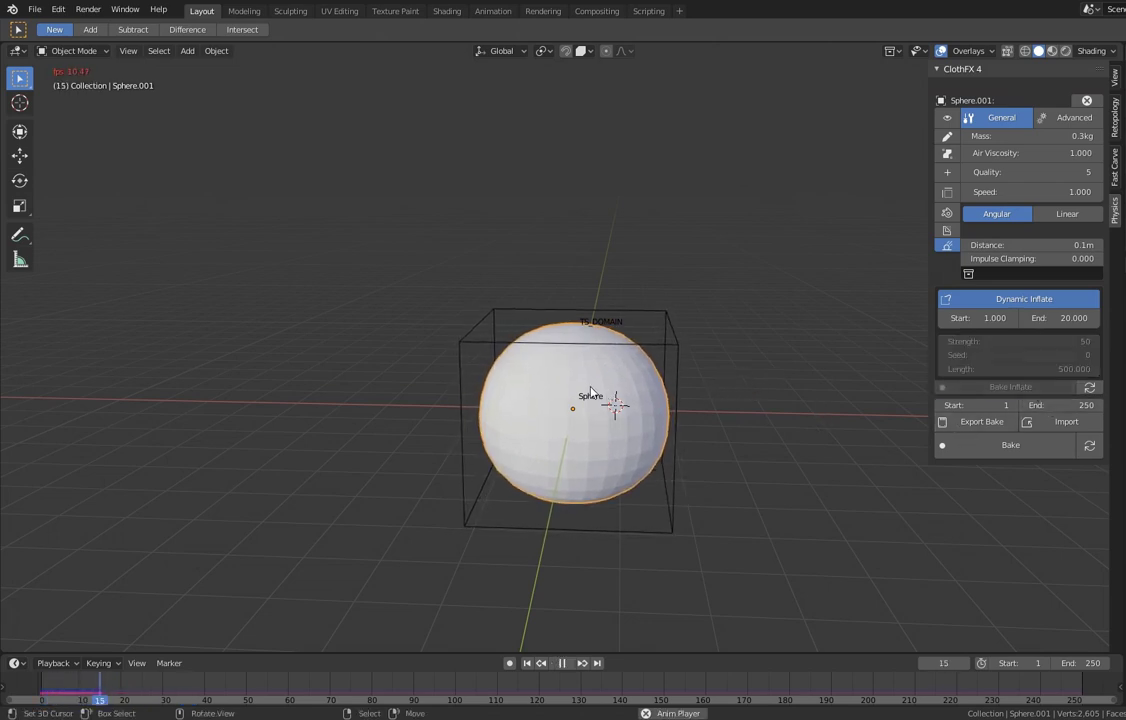
pyautogui.press('Escape')
pyautogui.click(530, 368)
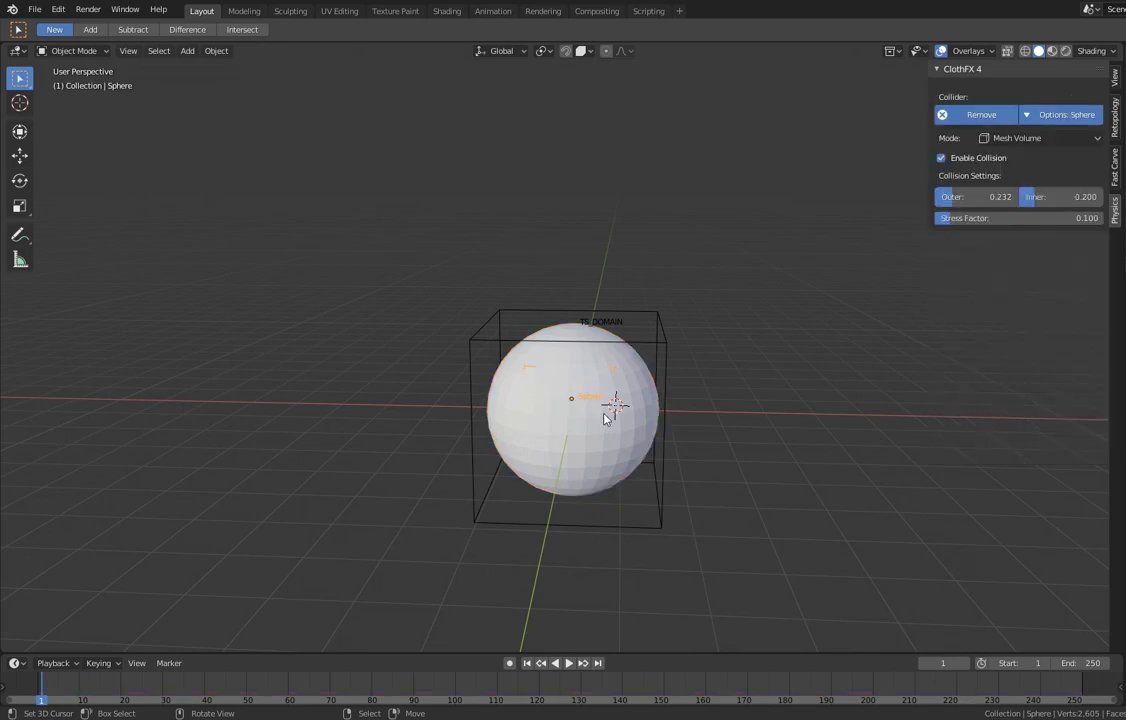
pyautogui.press('space')
pyautogui.press('s')
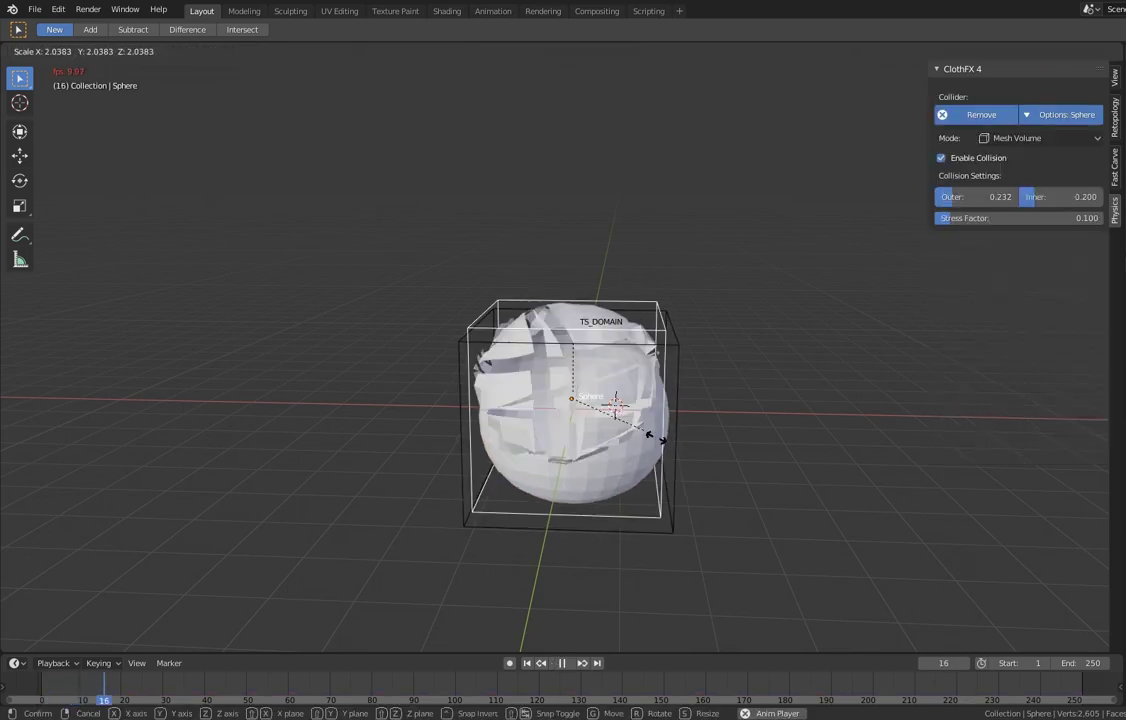
pyautogui.click(666, 451)
pyautogui.press('space')
# - Reselect Sphere.001, inspect the scattered fragments, and start baking the cloth simulation
pyautogui.click(546, 376)
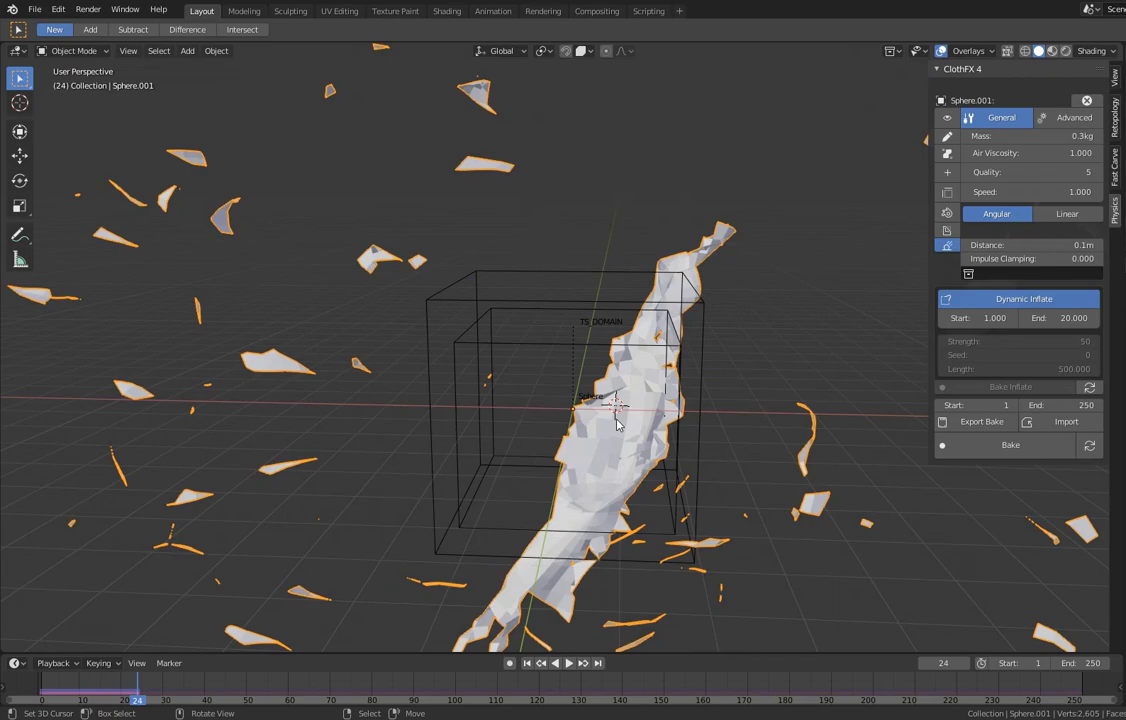
pyautogui.moveTo(546, 376); pyautogui.dragTo(562, 430, button='middle')
pyautogui.scroll(3, 557, 443)
pyautogui.scroll(-5, 562, 430)
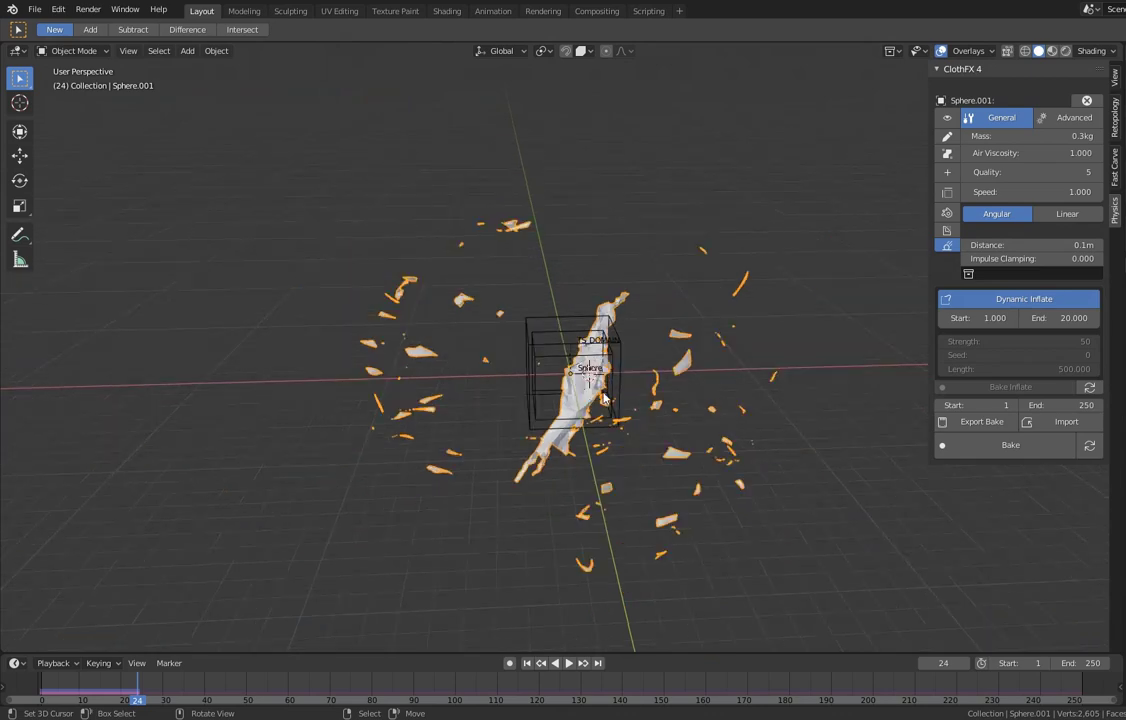
pyautogui.click(993, 452)
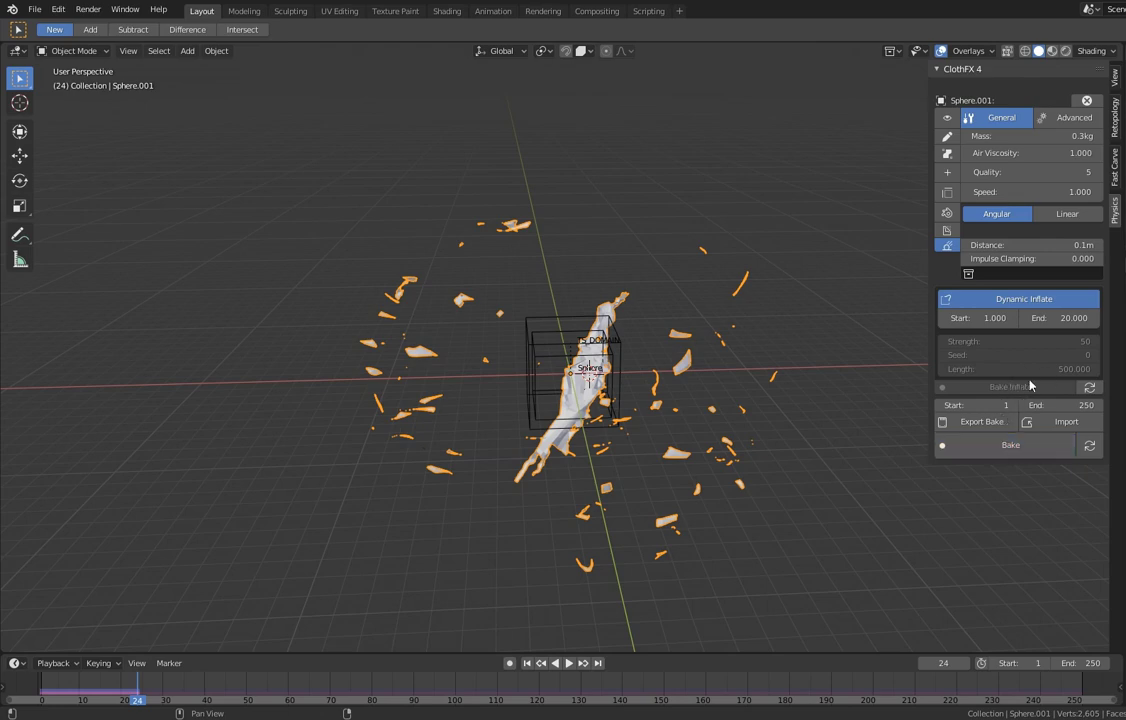
pyautogui.click(1022, 446)
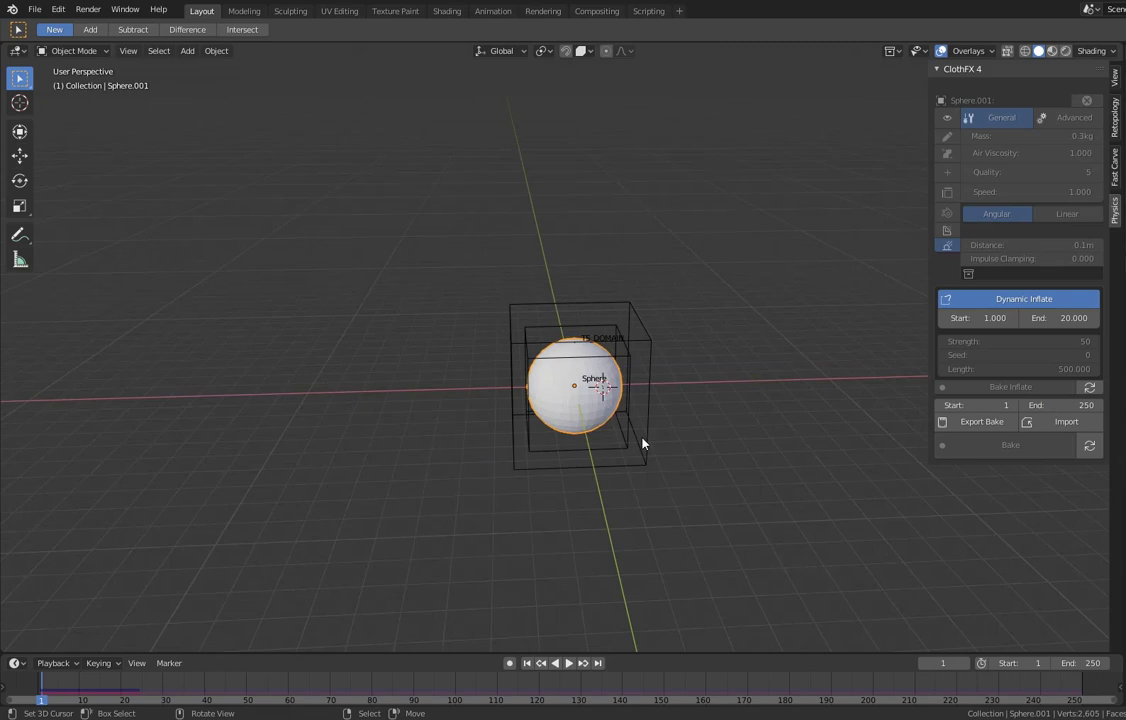
# - Stop playback, inspect the torn sphere at frame 17, then return to frame 1
pyautogui.moveTo(648, 432); pyautogui.dragTo(314, 602, button='middle')
pyautogui.press('space')
pyautogui.moveTo(100, 676)
pyautogui.mouseDown()
pyautogui.moveTo(113, 680)
pyautogui.moveTo(79, 686)
pyautogui.moveTo(118, 680)
pyautogui.moveTo(98, 683)
pyautogui.moveTo(108, 682)
pyautogui.mouseUp()
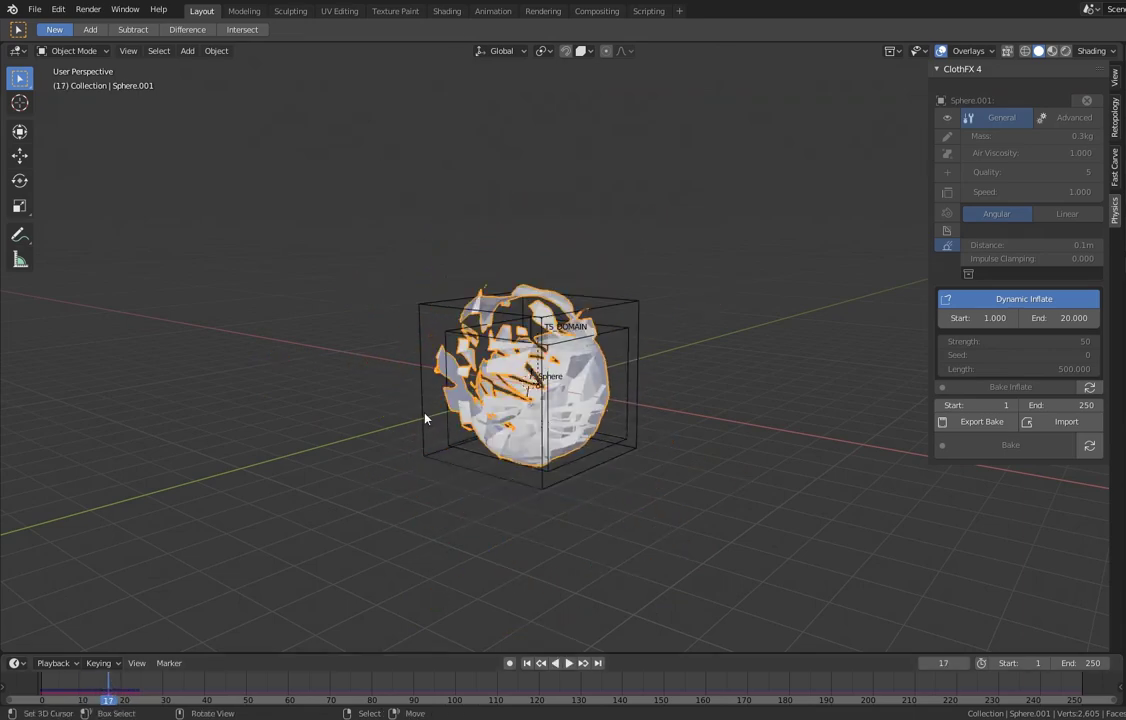
pyautogui.moveTo(427, 420)
pyautogui.mouseDown(button='middle')
pyautogui.moveTo(462, 476)
pyautogui.moveTo(472, 455)
pyautogui.moveTo(435, 457)
pyautogui.moveTo(499, 428)
pyautogui.moveTo(427, 412)
pyautogui.mouseUp(button='middle')
pyautogui.moveTo(420, 367); pyautogui.dragTo(479, 364, button='middle')
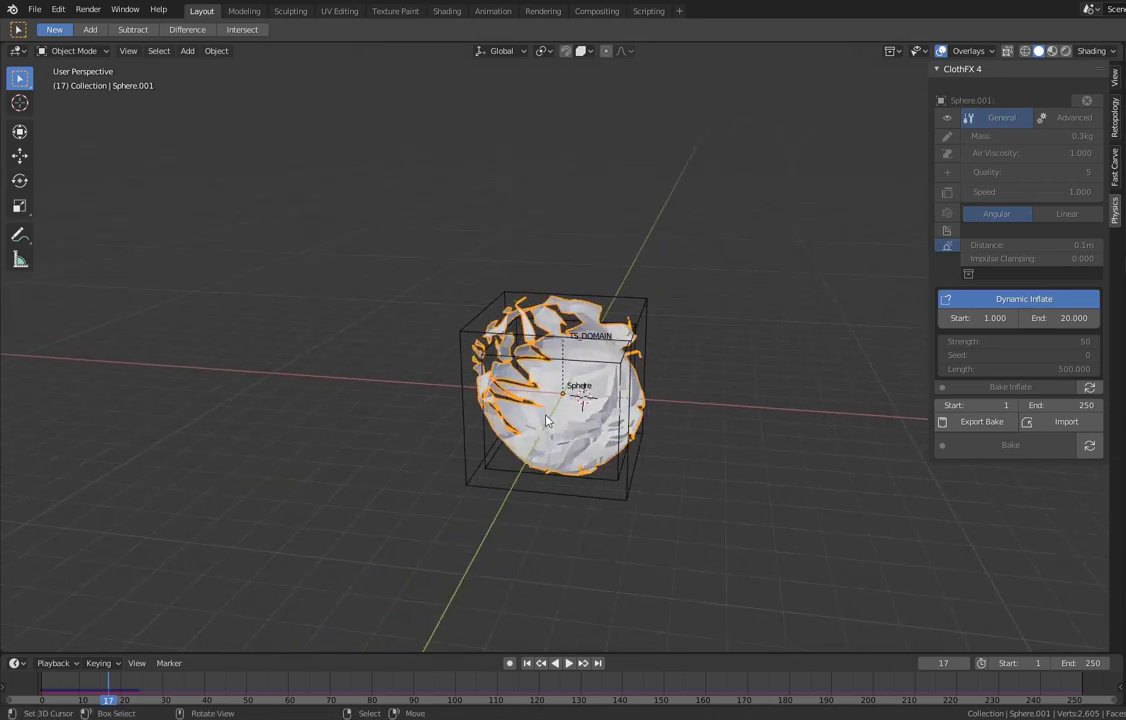
pyautogui.scroll(3, 547, 421)
pyautogui.scroll(-2, 547, 421)
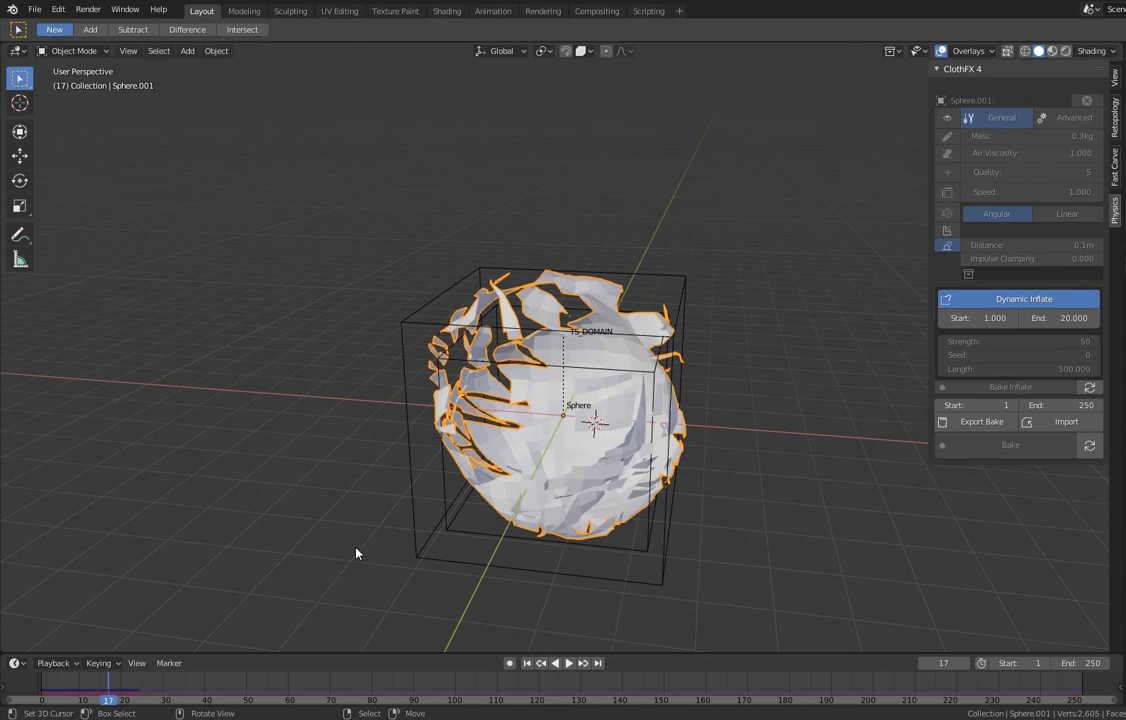
pyautogui.hotkey('shift', 'Left')
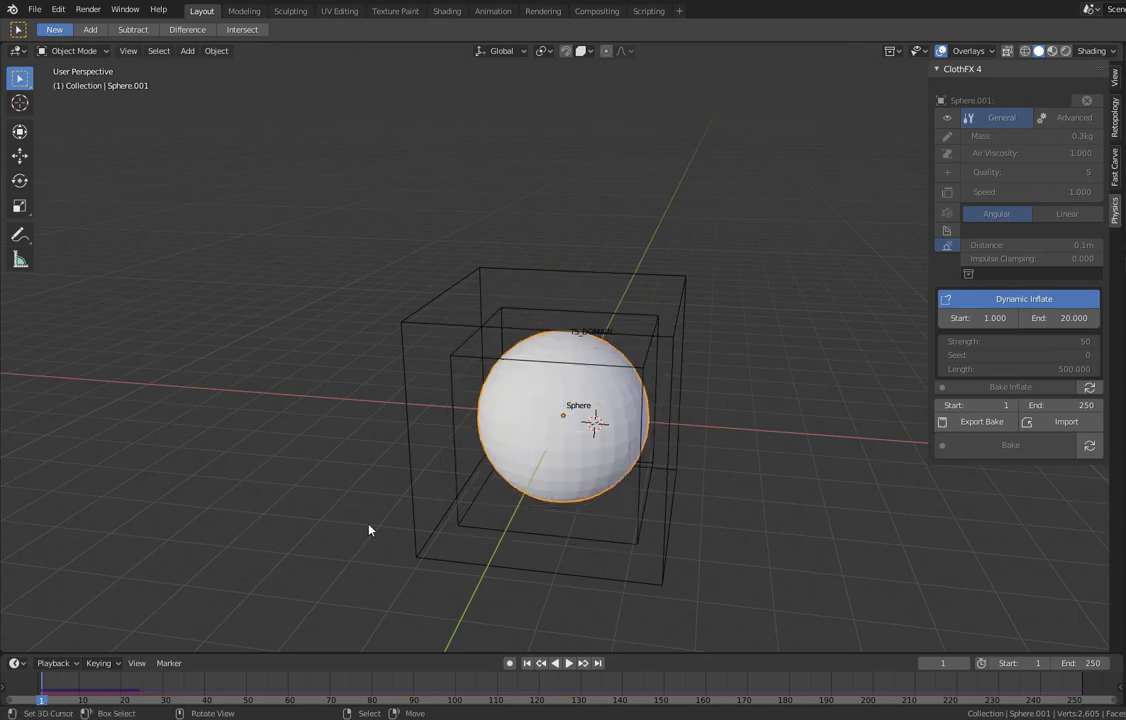
pyautogui.moveTo(520, 460); pyautogui.dragTo(596, 413, button='middle')
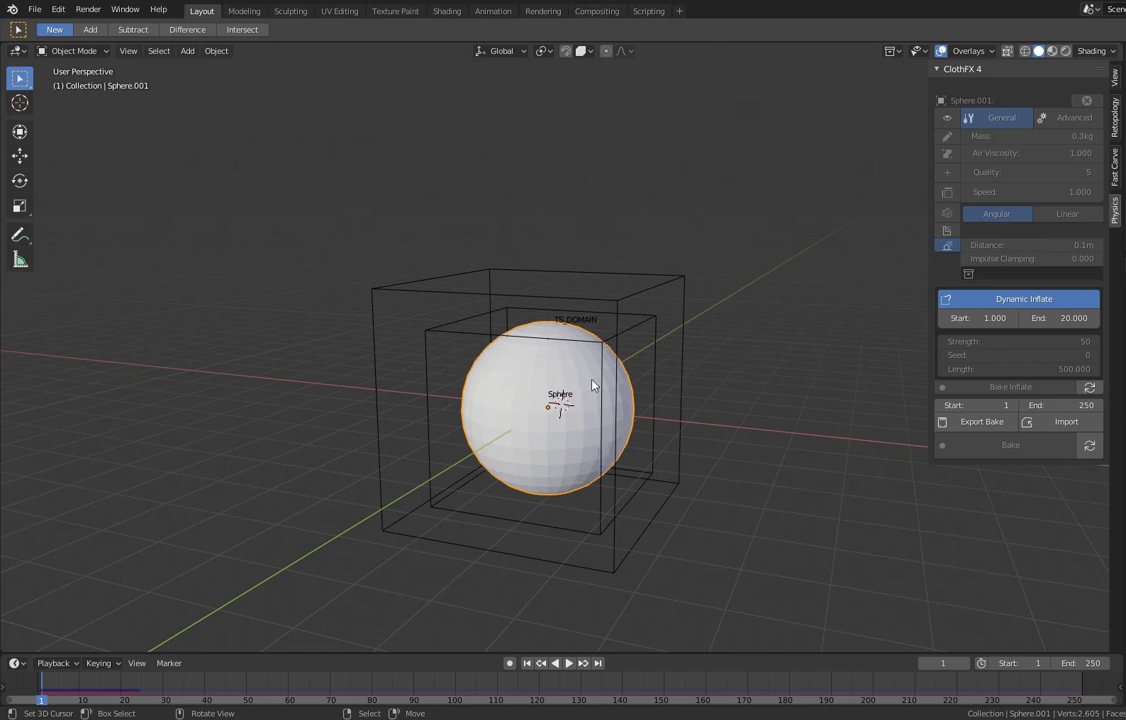
# - Try moving and rotating TS_DOMAIN without committing, then replay the burst and rewind to frame 1
pyautogui.moveTo(593, 385); pyautogui.dragTo(563, 420, button='middle')
pyautogui.press('g')
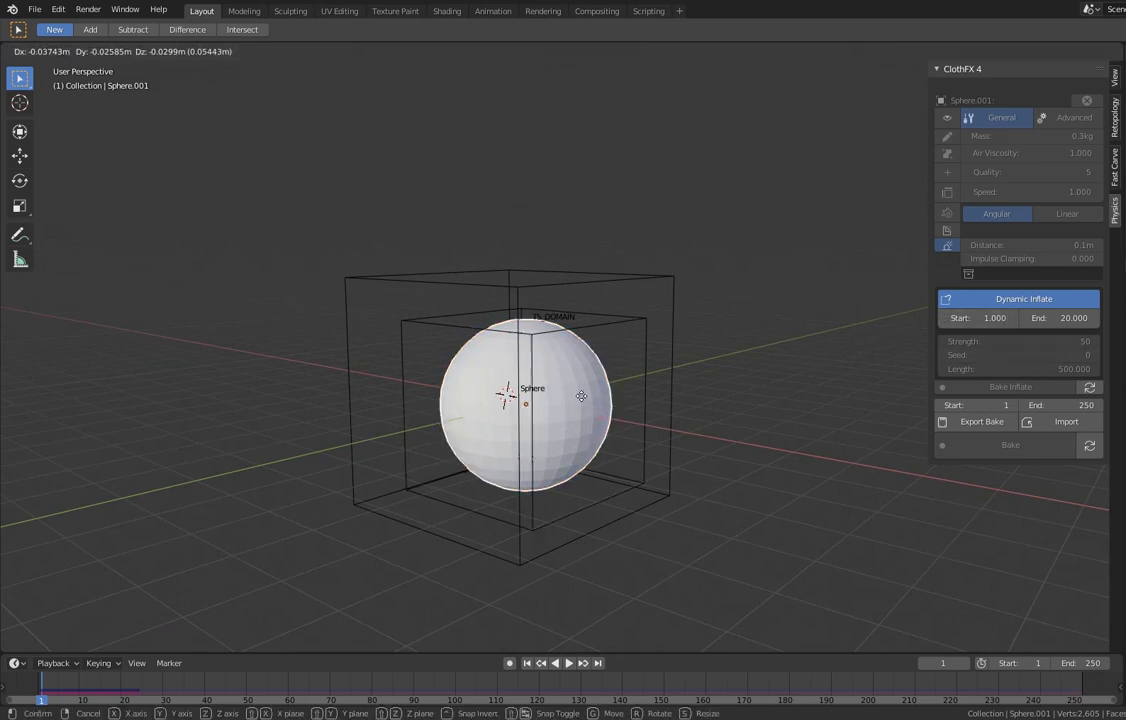
pyautogui.press('Escape')
pyautogui.press('r')
pyautogui.press('r')
pyautogui.press('Escape')
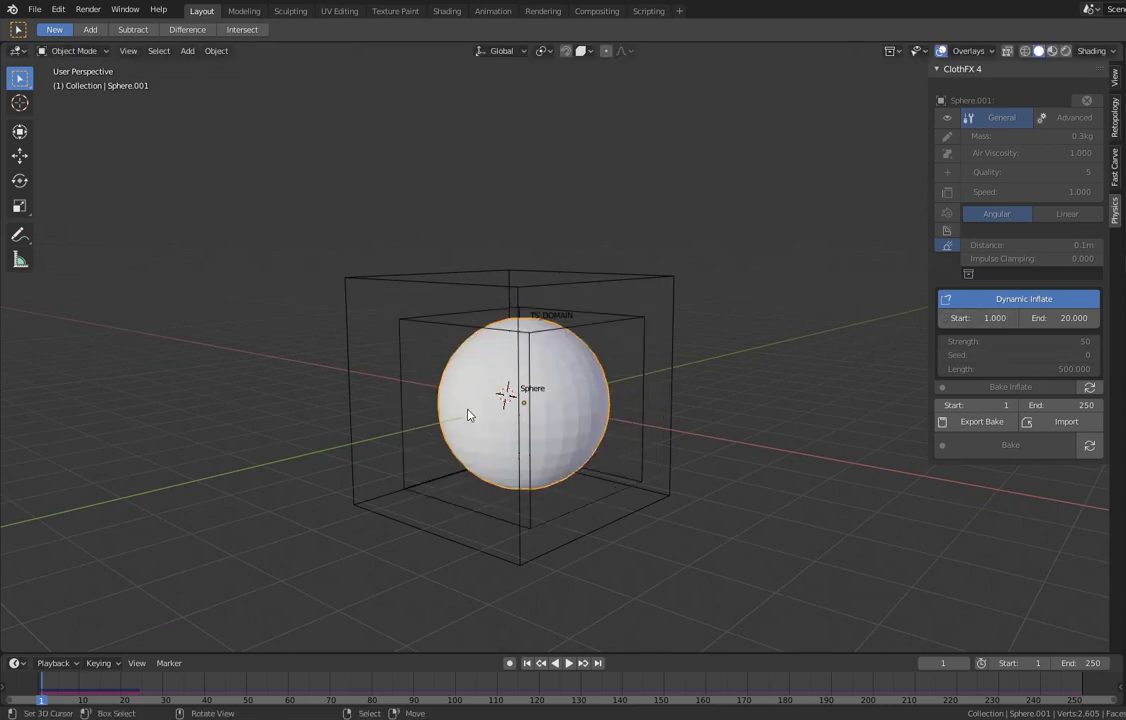
pyautogui.press('r')
pyautogui.press('r')
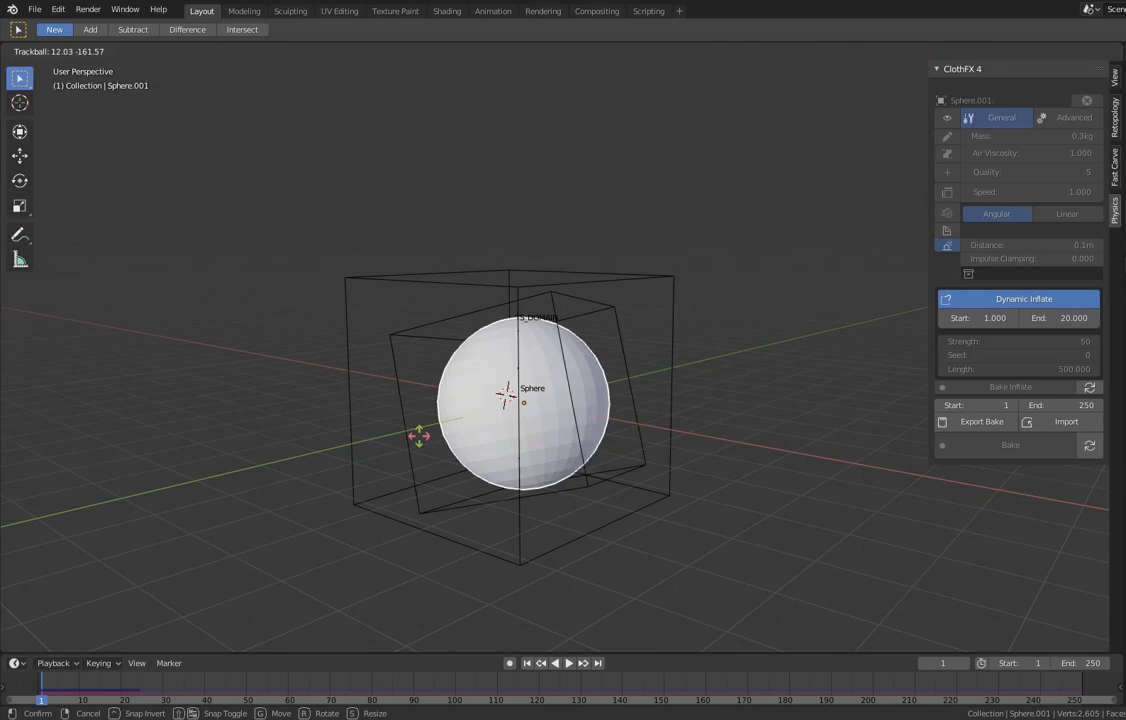
pyautogui.press('Escape')
pyautogui.press('space')
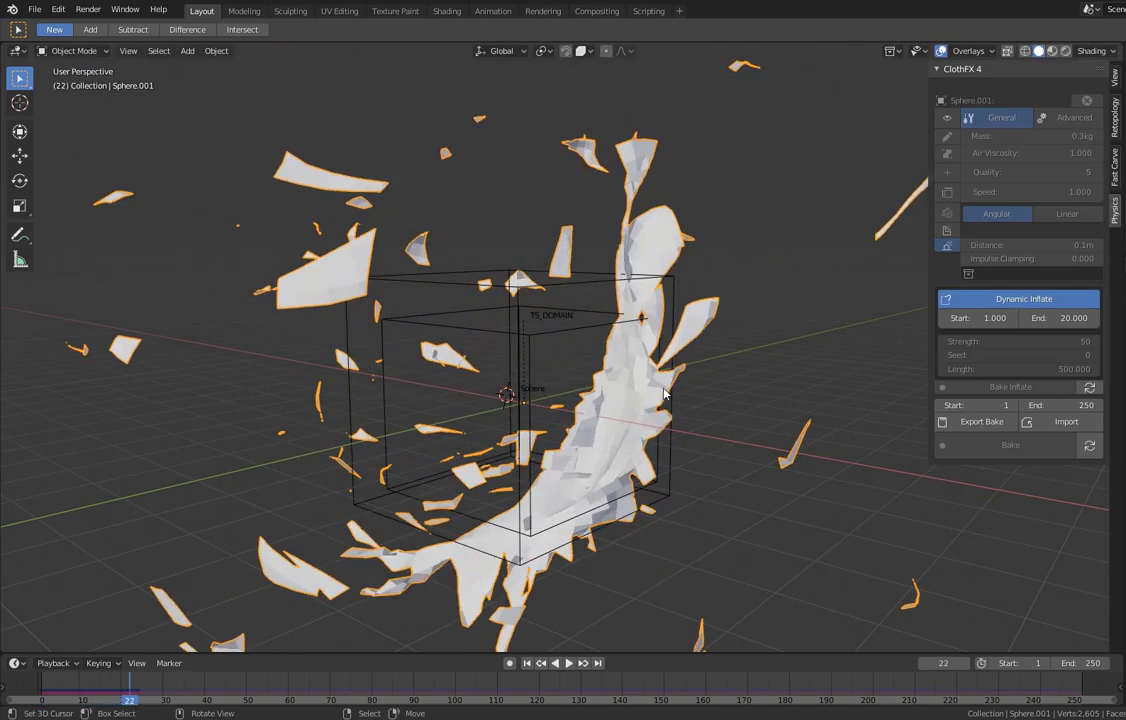
pyautogui.hotkey('shift', 'Left')
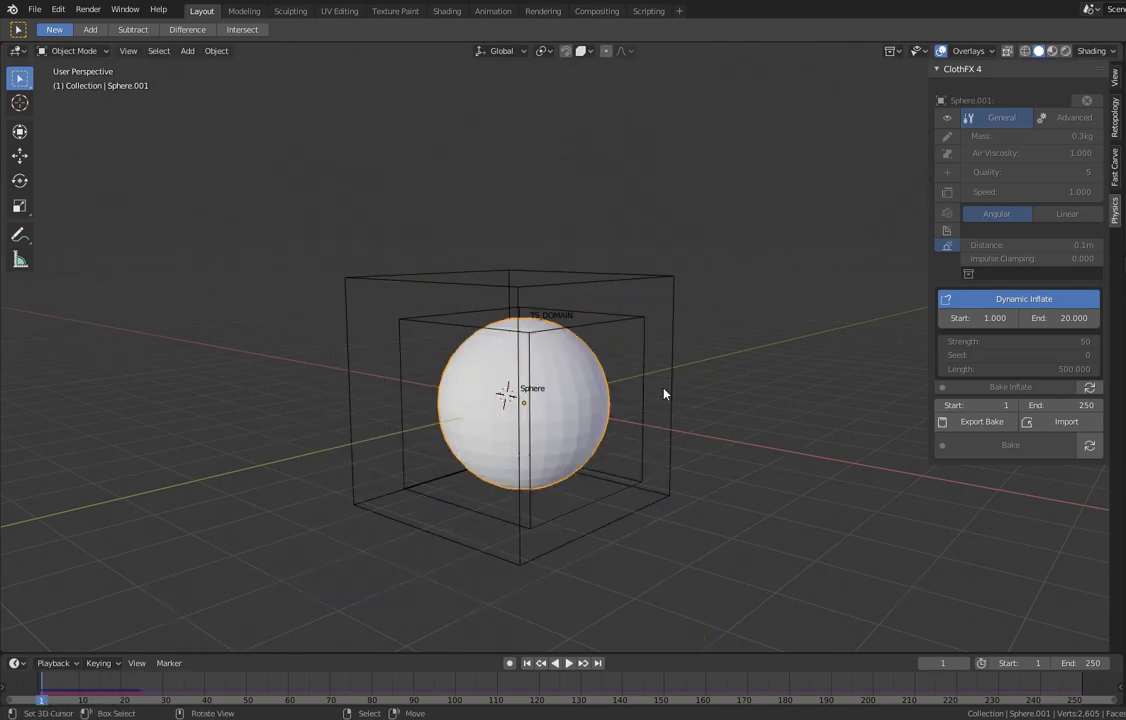
# - Clear the baked cloth simulation and check the stiffness and damping settings
pyautogui.click(1088, 448)
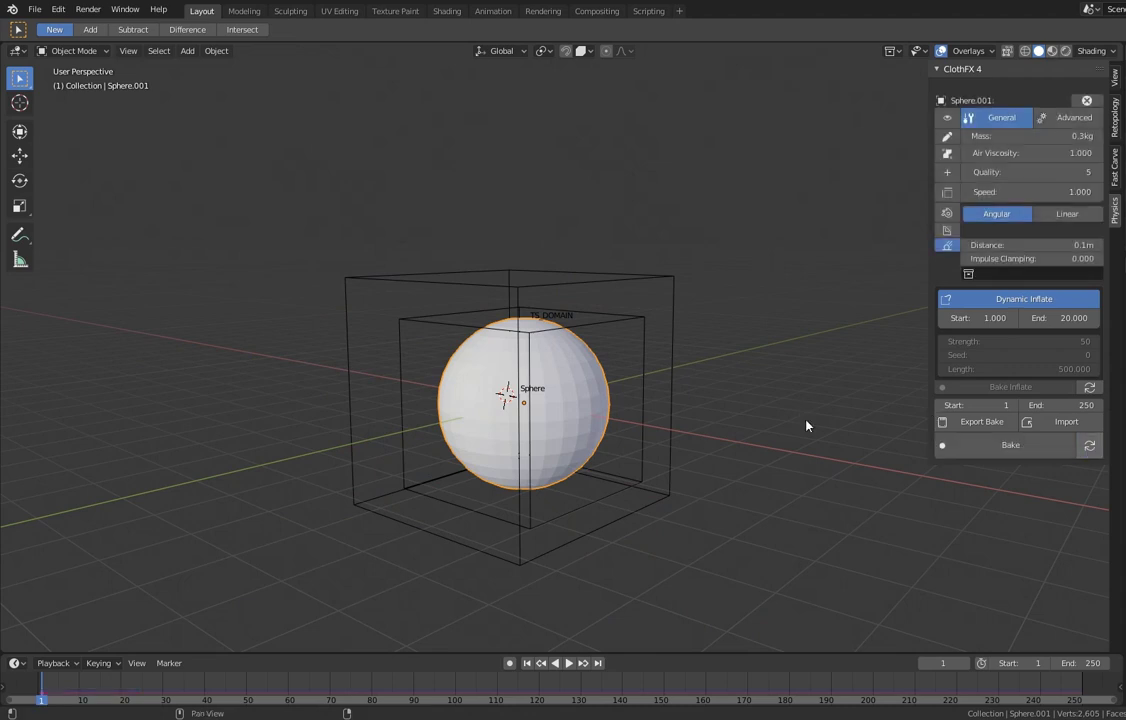
pyautogui.moveTo(623, 447); pyautogui.dragTo(700, 430, button='middle')
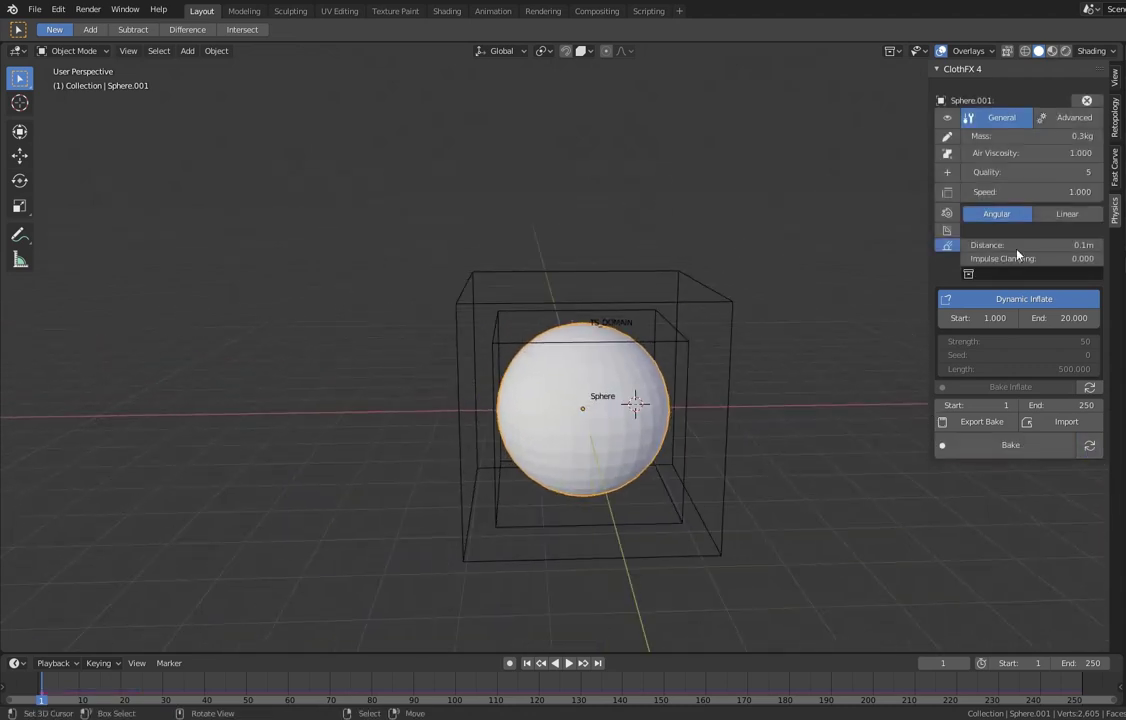
pyautogui.click(1068, 118)
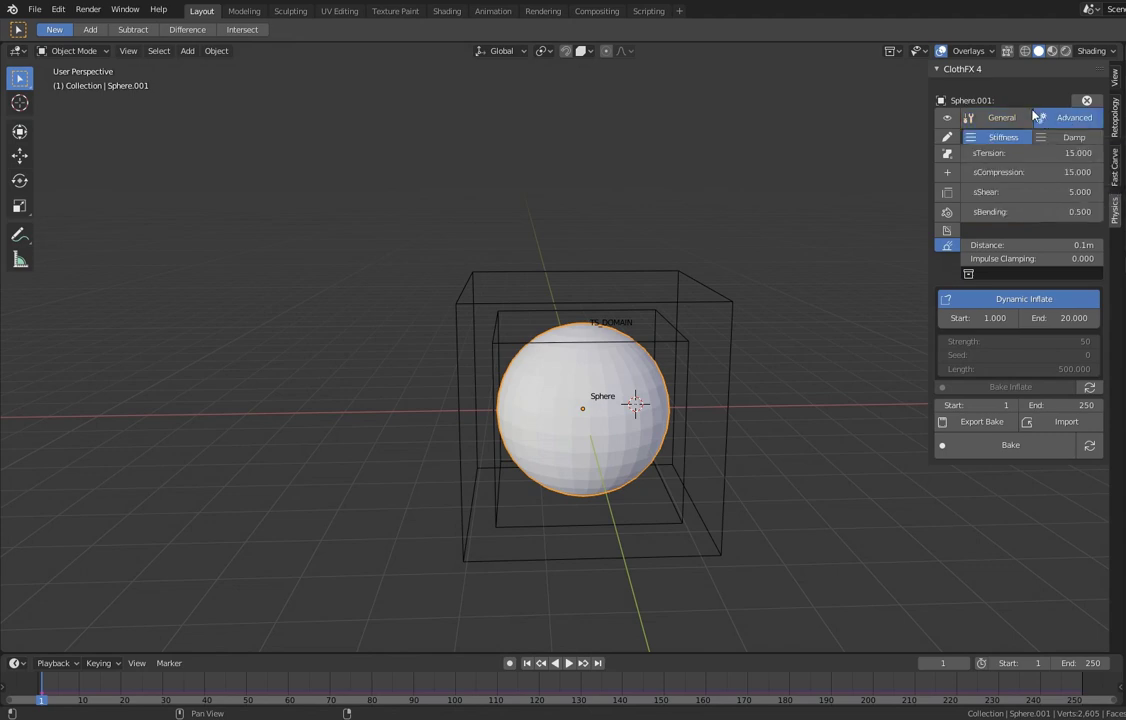
pyautogui.click(1020, 117)
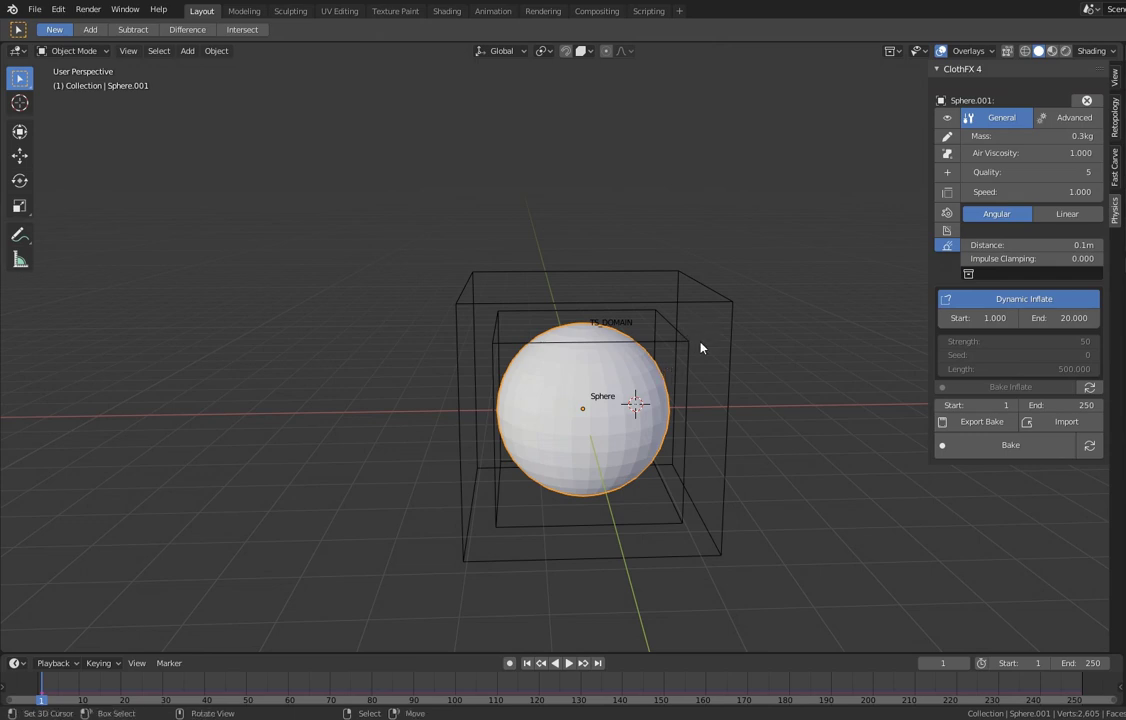
# - Scale the Sphere collider down twice until it hides inside the cloth sphere
pyautogui.click(700, 298)
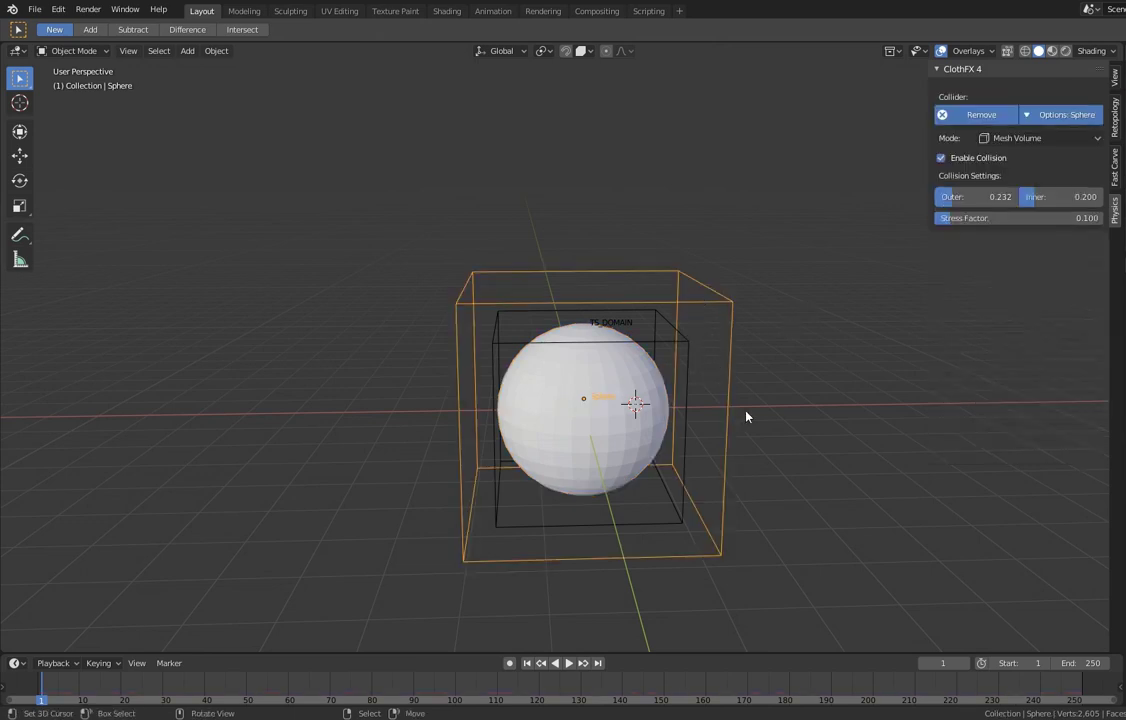
pyautogui.press('s')
pyautogui.click(684, 431)
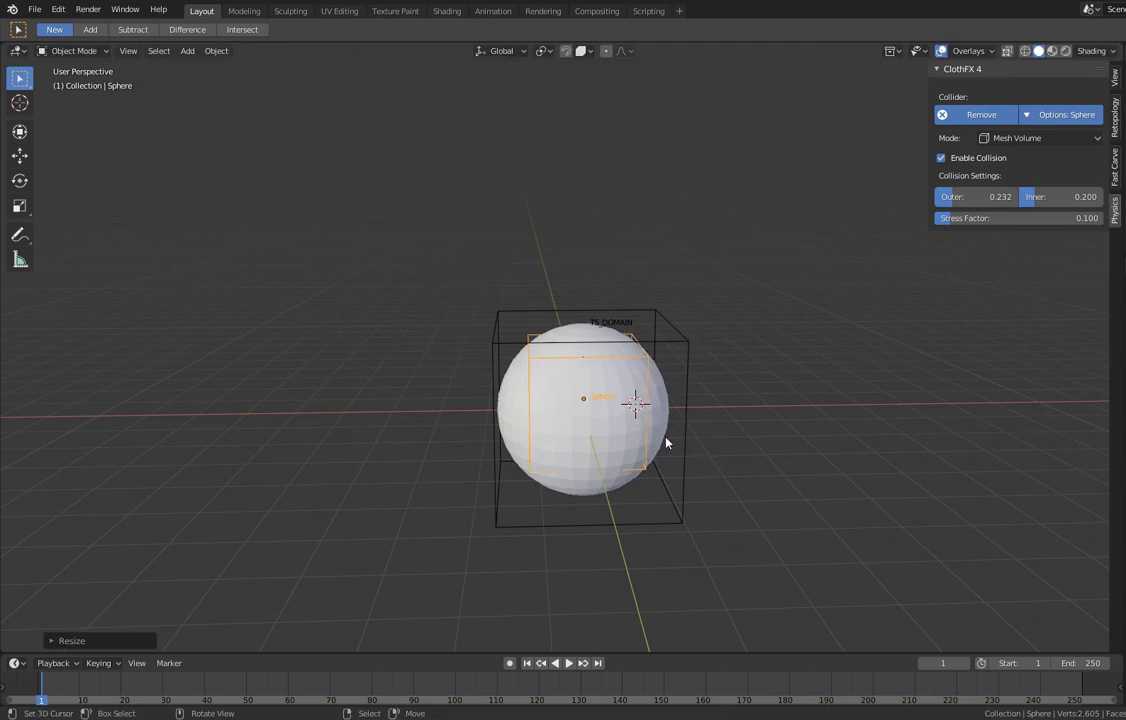
pyautogui.press('s')
pyautogui.click(635, 361)
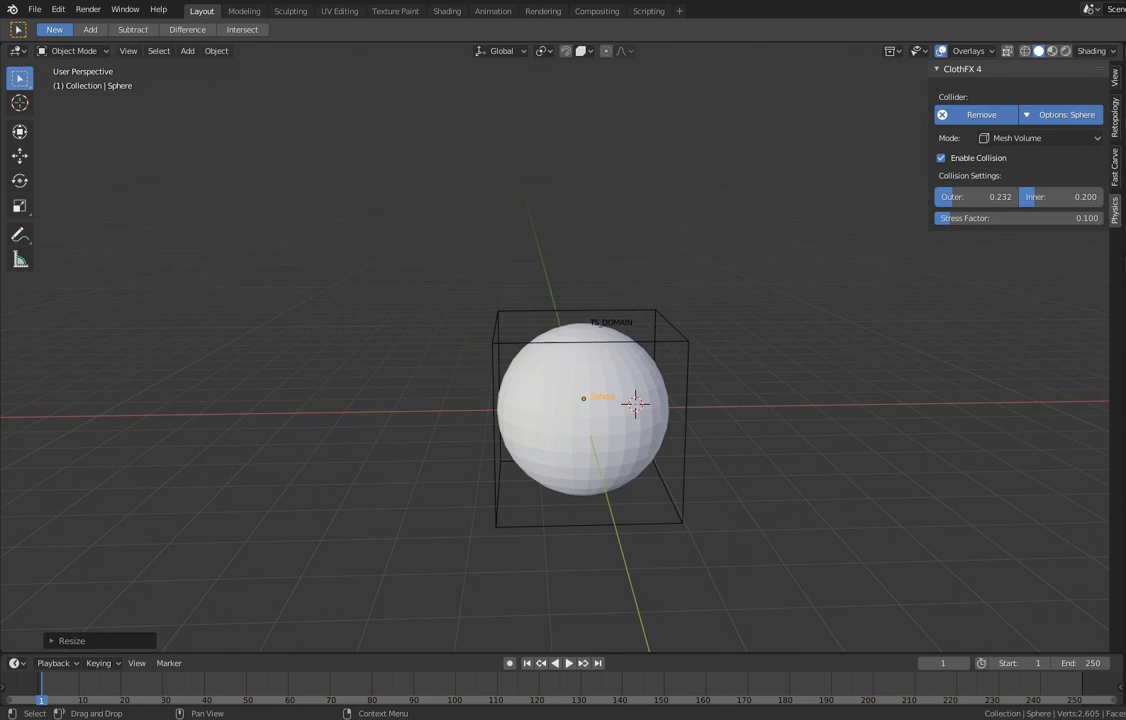
pyautogui.hotkey('ctrl', 'z')
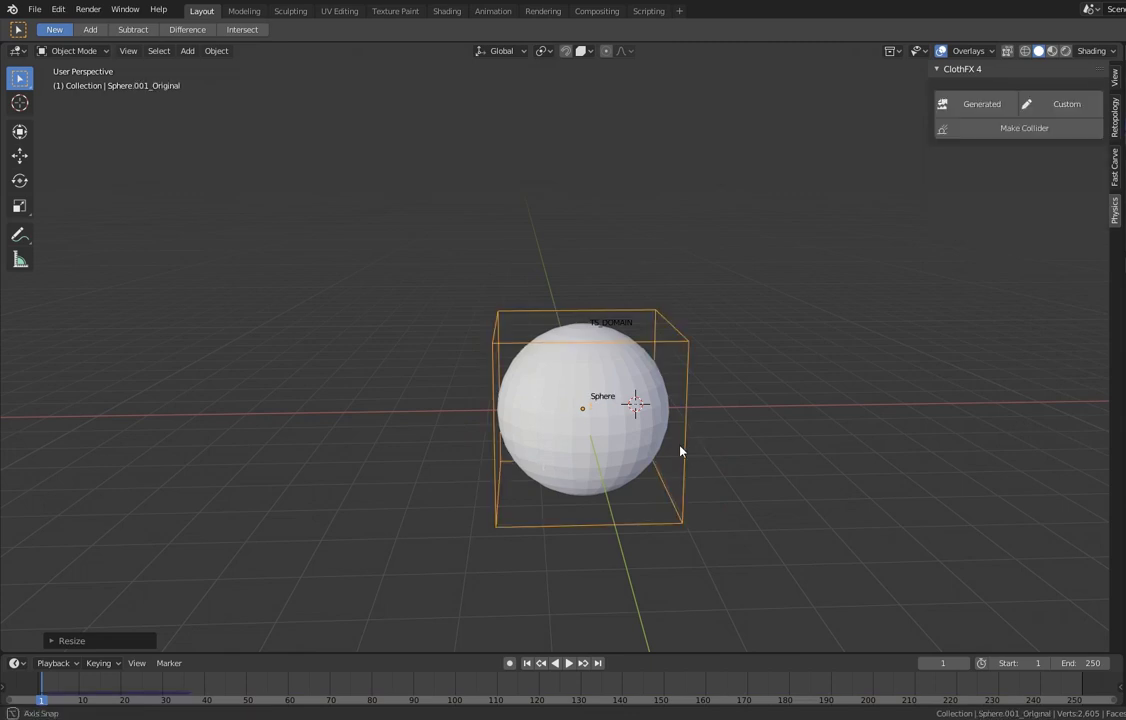
pyautogui.moveTo(680, 452); pyautogui.dragTo(697, 373, button='middle')
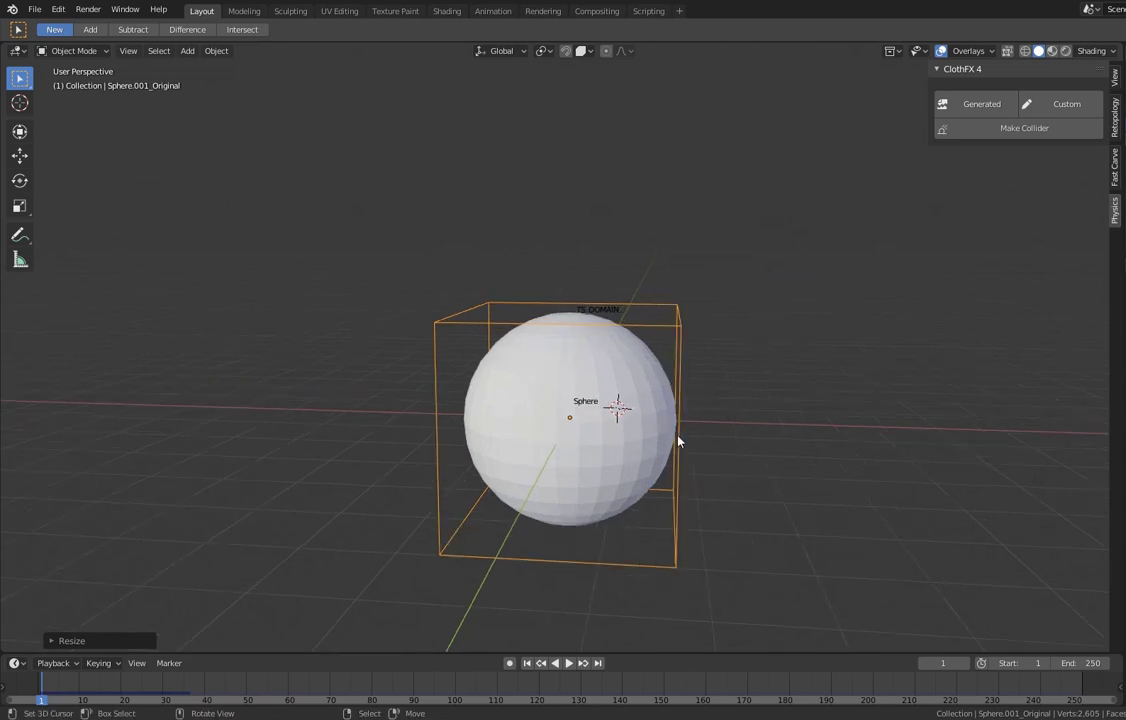
pyautogui.click(600, 375)
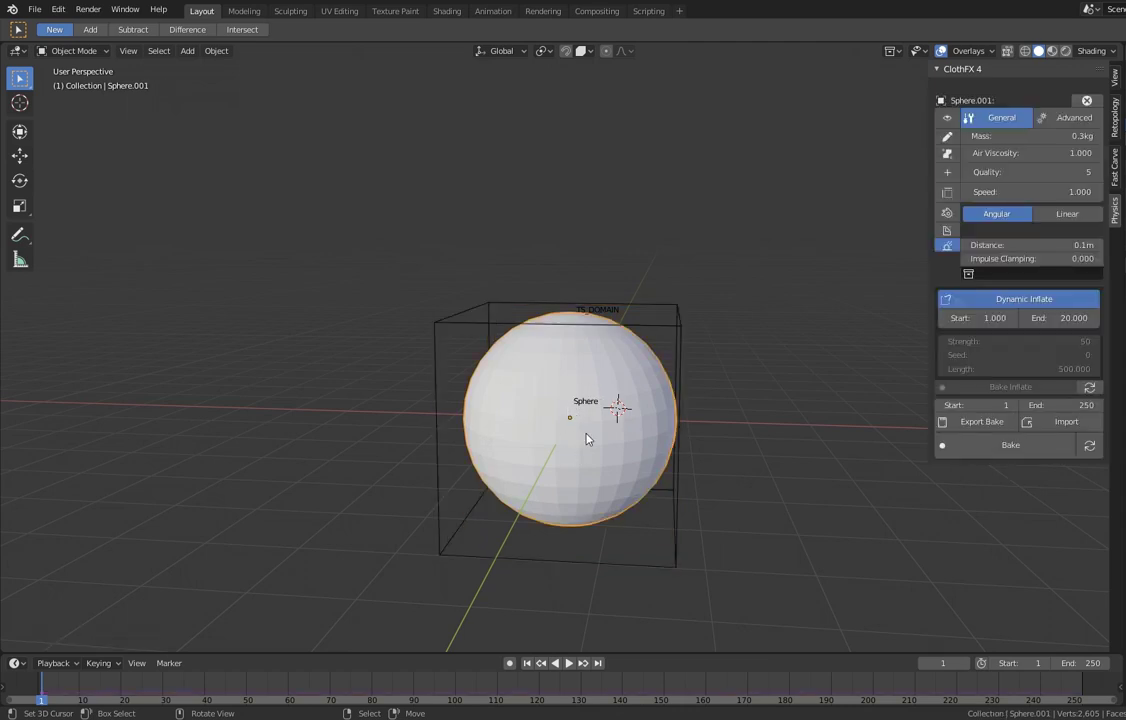
pyautogui.press('g')
pyautogui.press('Escape')
pyautogui.click(646, 342)
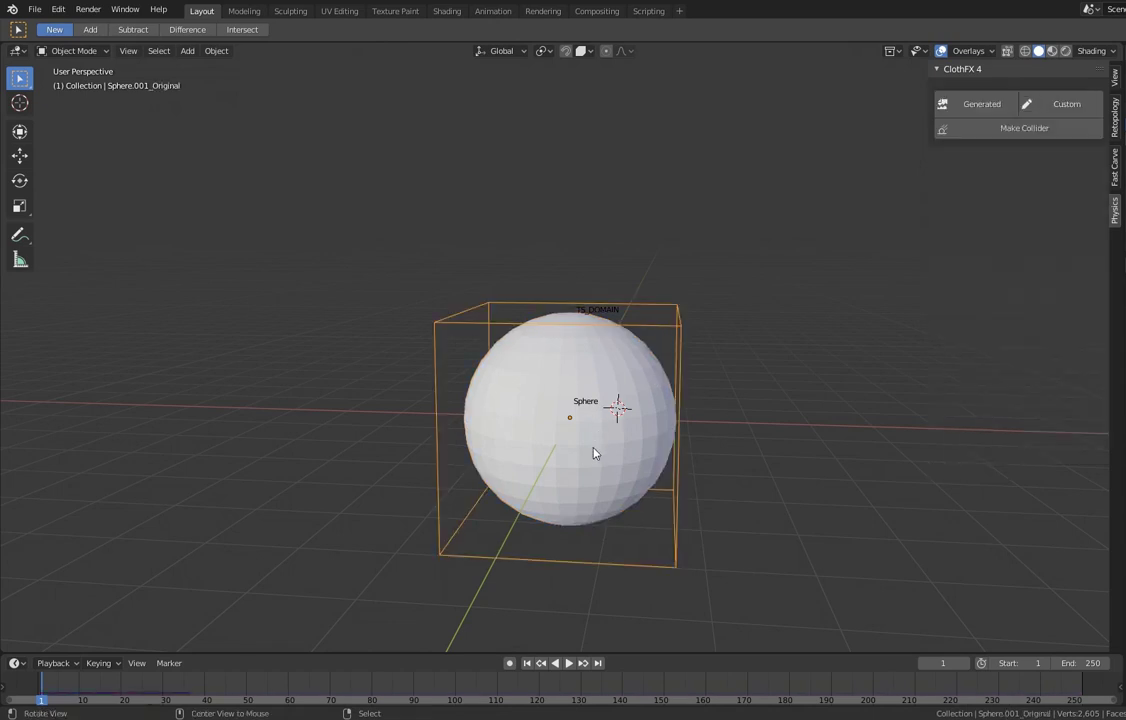
pyautogui.moveTo(593, 452); pyautogui.dragTo(623, 467, button='middle')
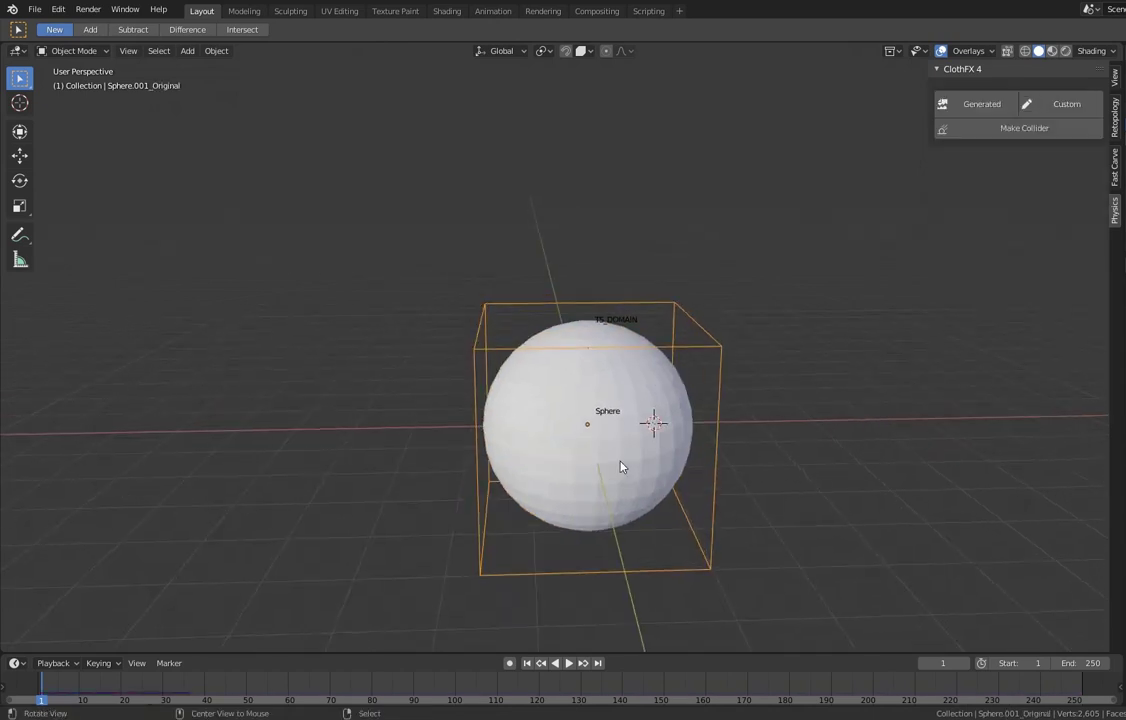
# - Make Sphere.001_Original a collider with Proximity mode and Smooth falloff, then play the simulation
pyautogui.click(1015, 129)
pyautogui.click(1049, 118)
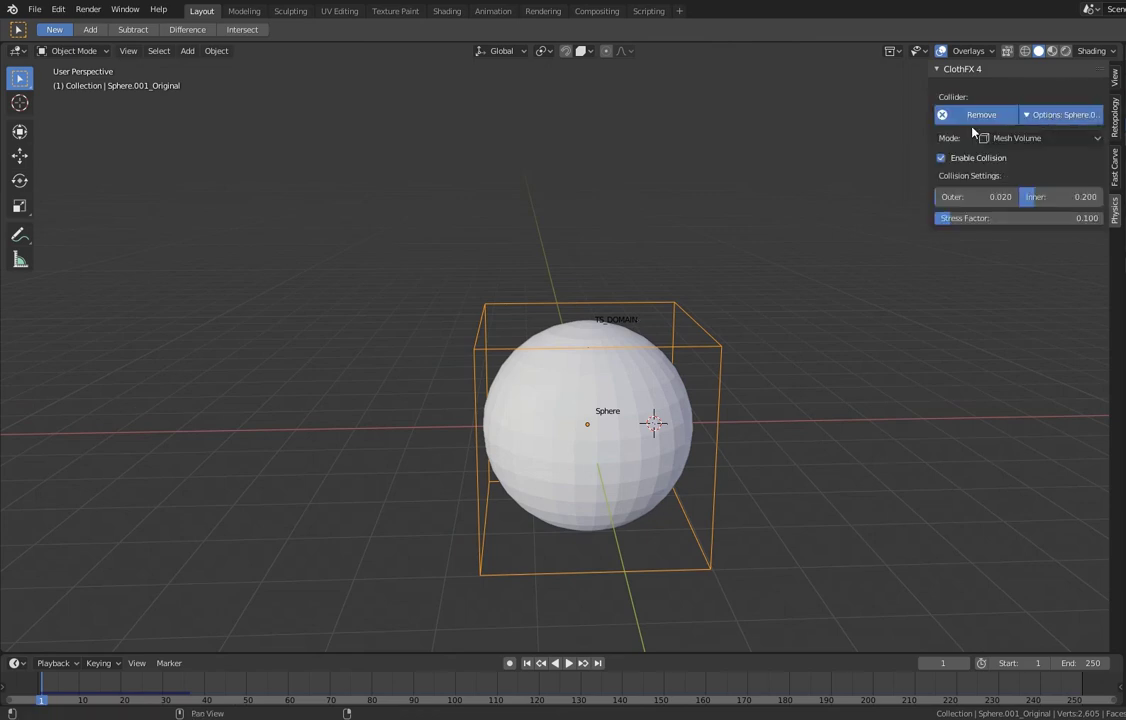
pyautogui.click(1018, 140)
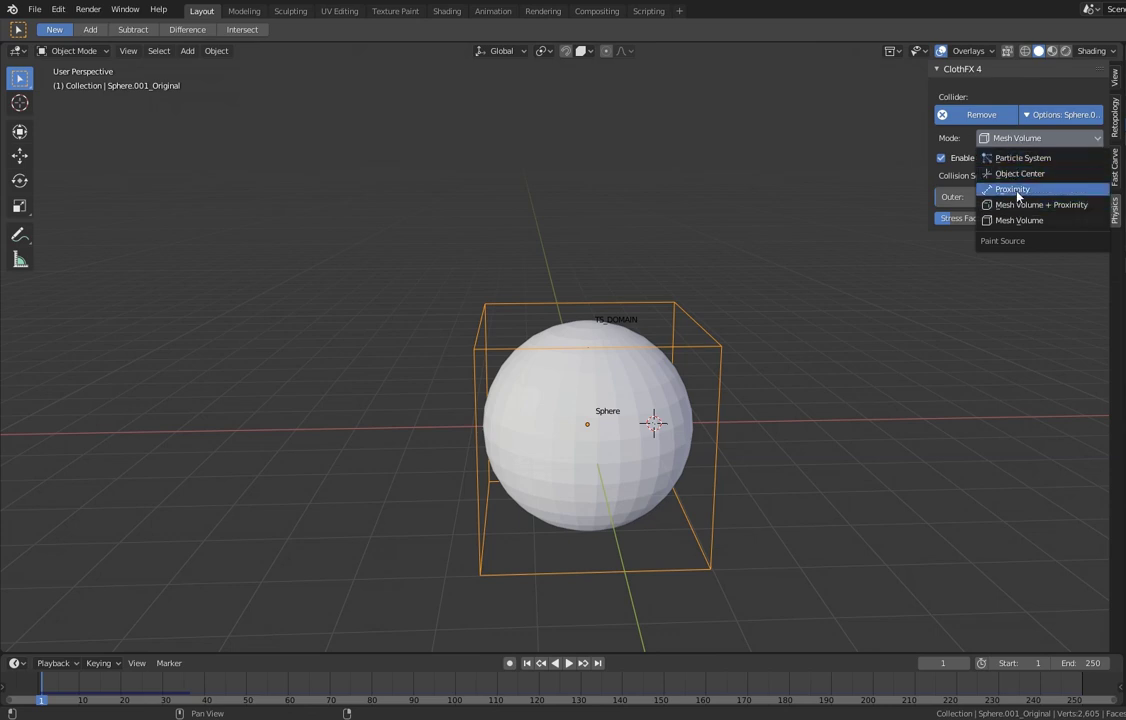
pyautogui.click(1010, 189)
pyautogui.click(1005, 177)
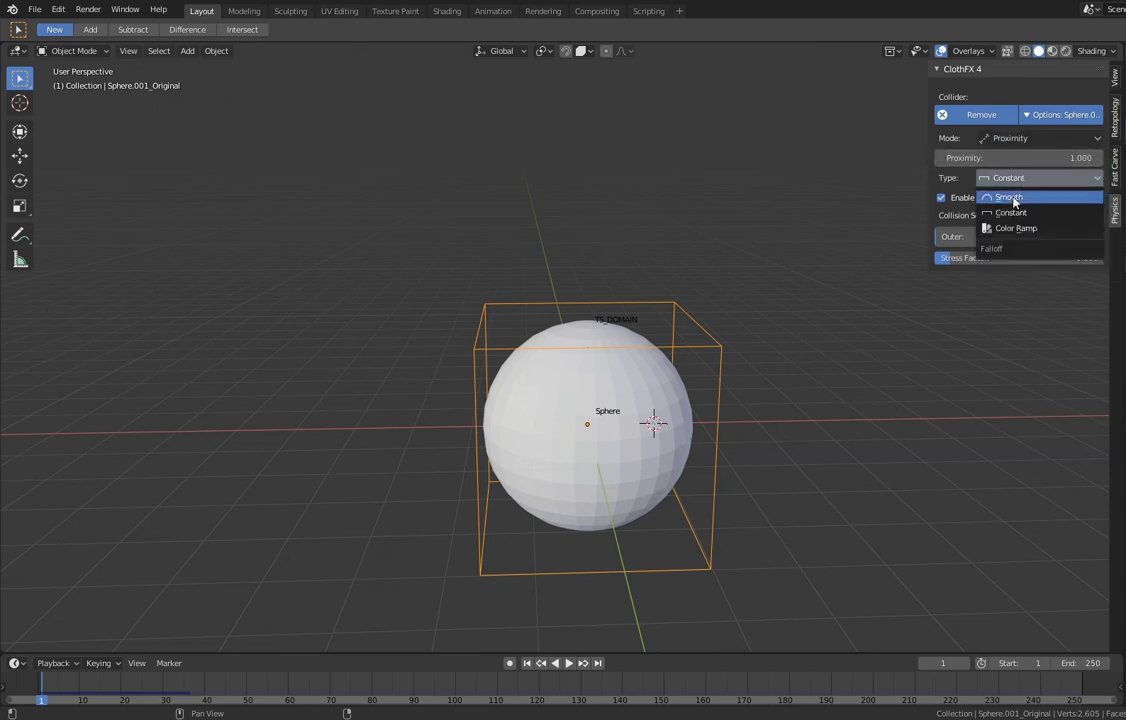
pyautogui.click(1014, 199)
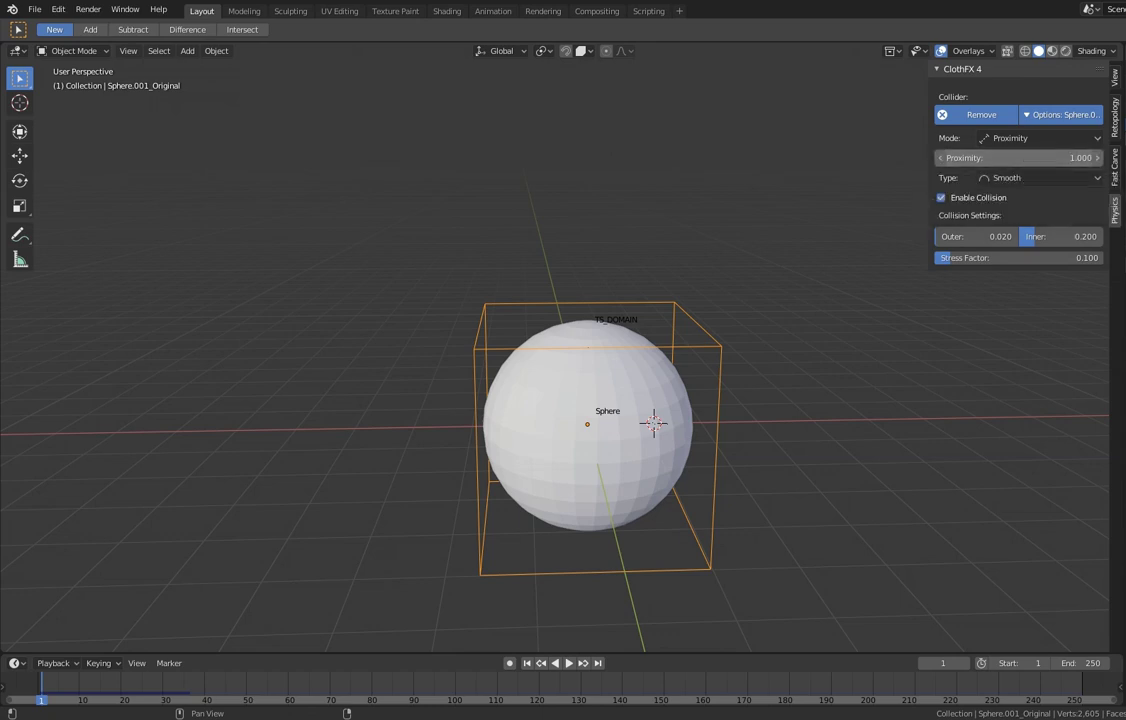
pyautogui.press('space')
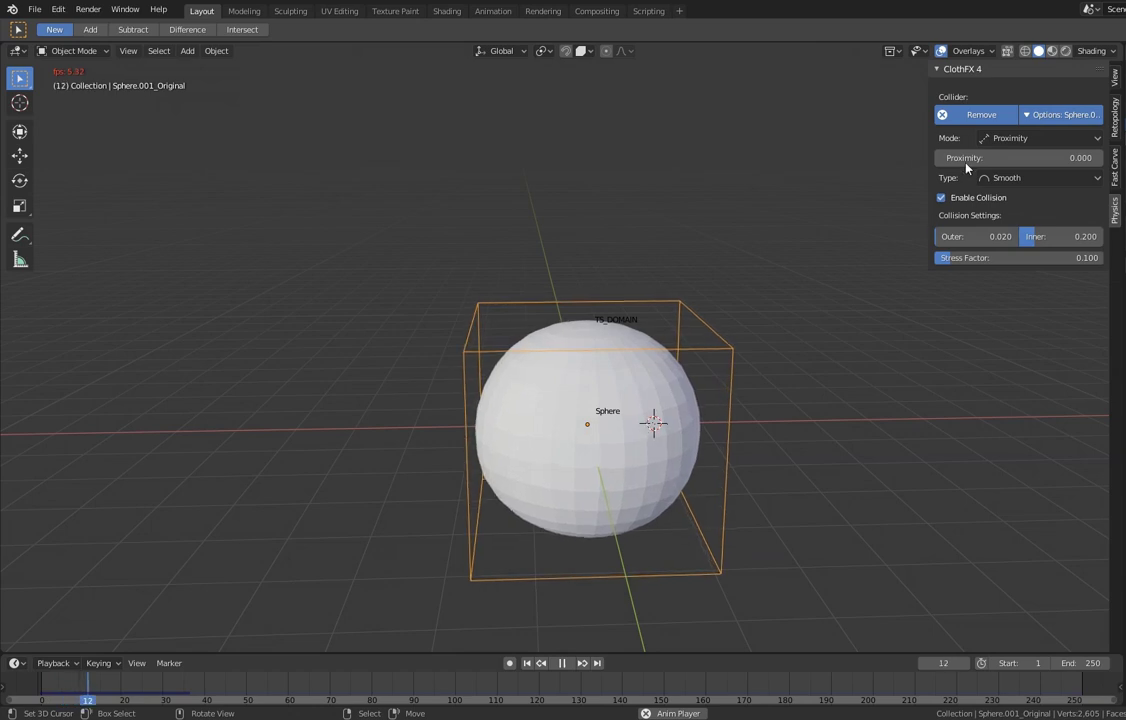
# - Test Proximity values 3.000 and 2.600 during playback, then reset Proximity to 0.000
pyautogui.moveTo(1010, 157); pyautogui.dragTo(992, 157)
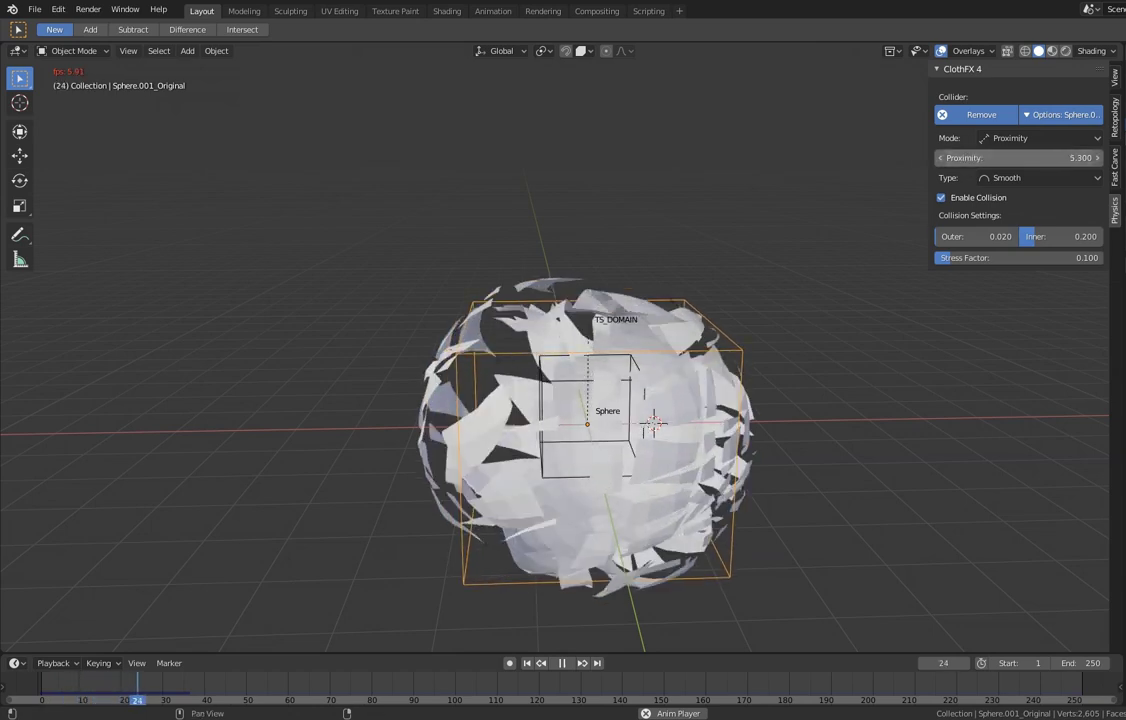
pyautogui.press('Escape')
pyautogui.press('Escape')
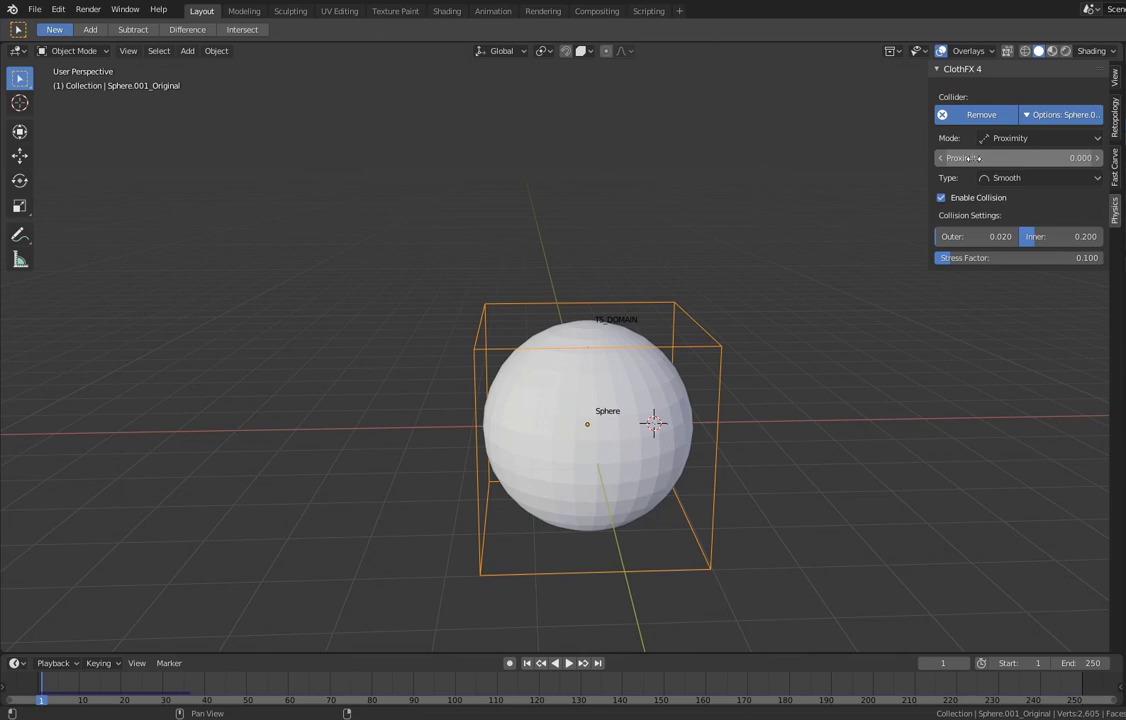
pyautogui.press('space')
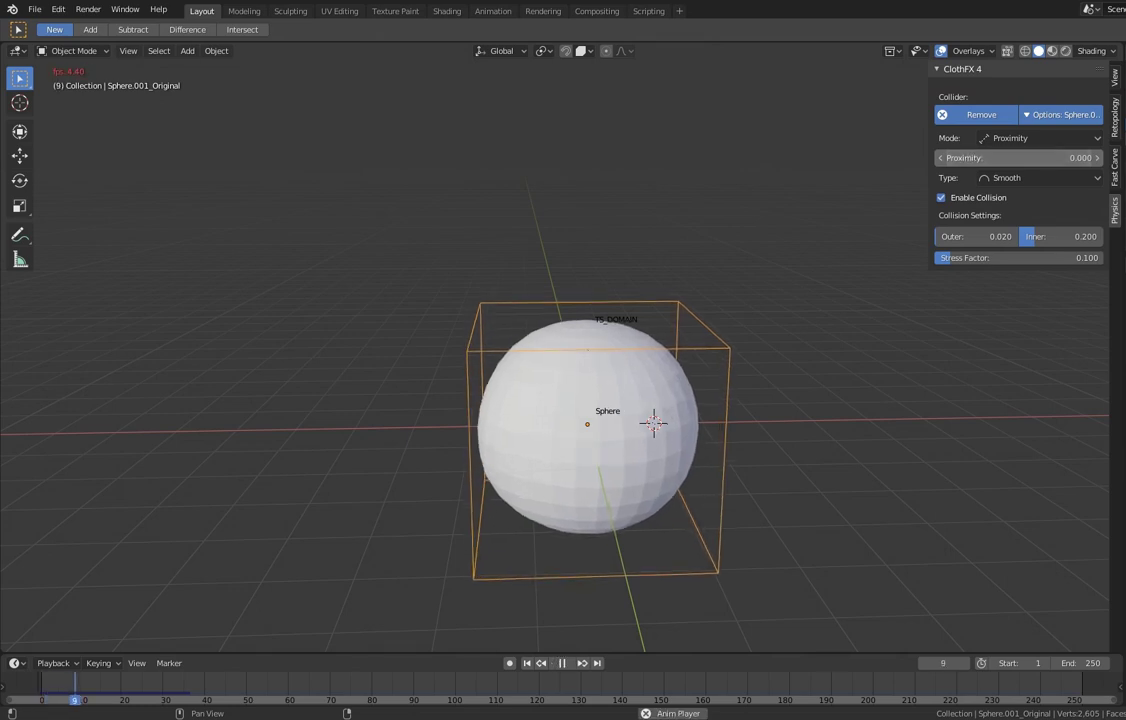
pyautogui.moveTo(1010, 158); pyautogui.dragTo(1060, 158)
pyautogui.press('Escape')
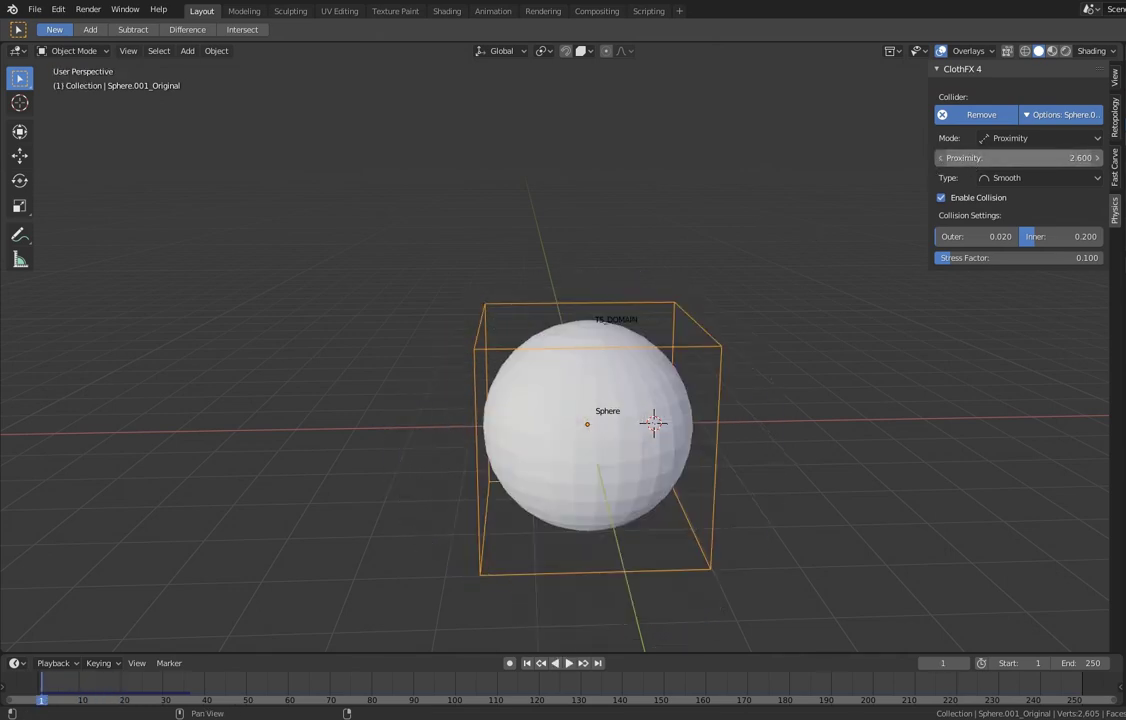
pyautogui.hotkey('ctrl', 'z')
# - Raise Proximity to 6.600 during playback so the sphere bursts into shards
pyautogui.press('space')
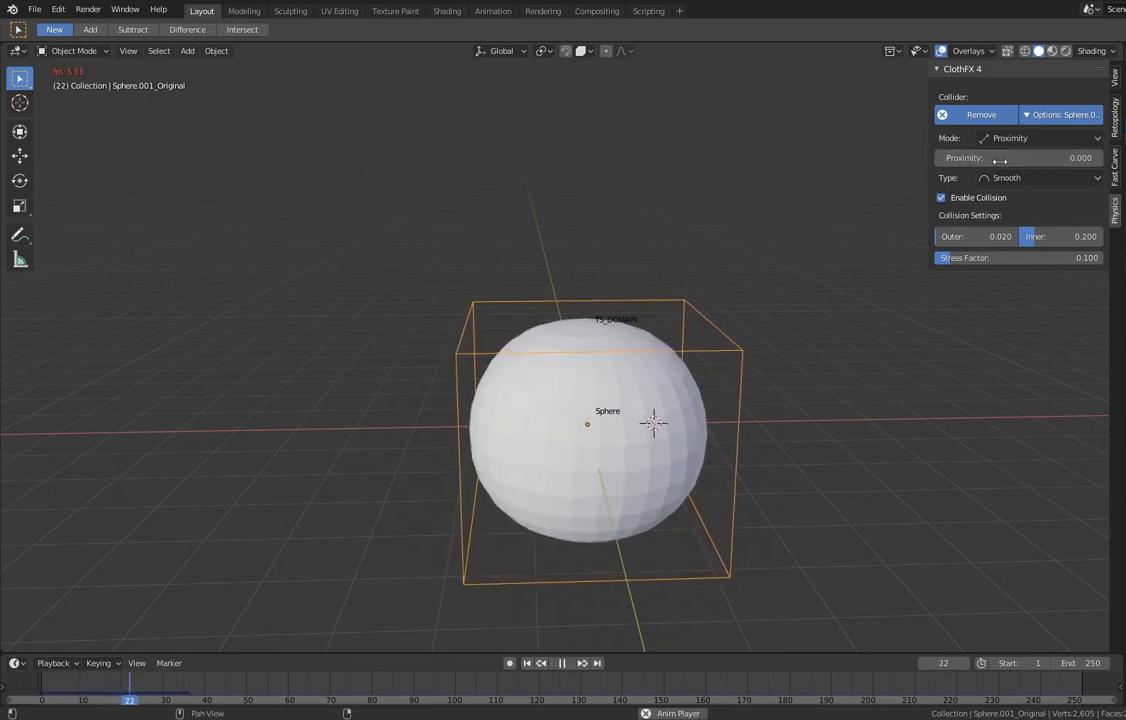
pyautogui.moveTo(985, 158); pyautogui.dragTo(1050, 158)
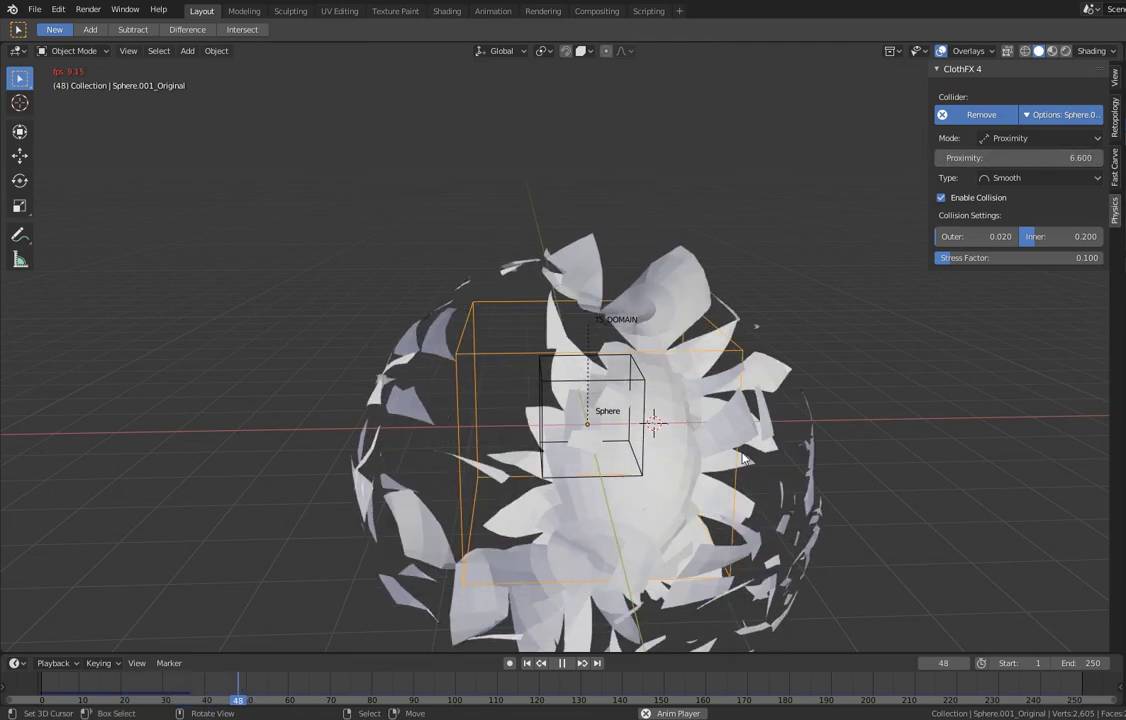
pyautogui.press('space')
pyautogui.scroll(-3, 645, 410)
pyautogui.moveTo(645, 410); pyautogui.dragTo(625, 440, button='middle')
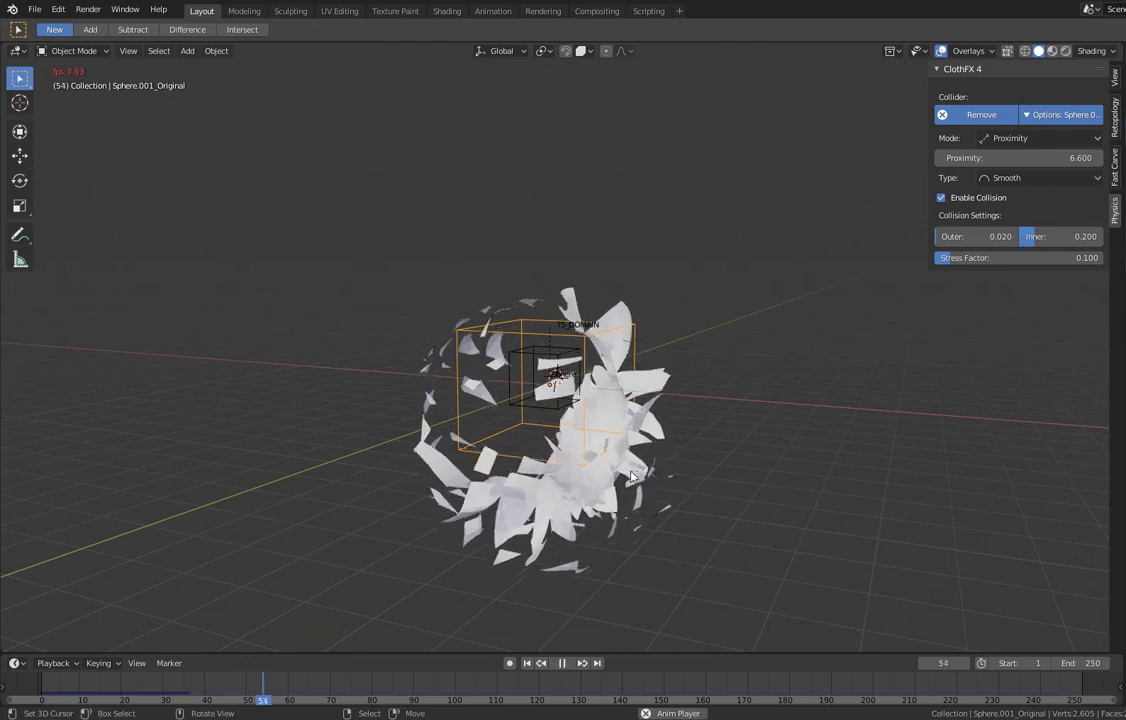
# - Bake the Sphere.001 cloth, rewind to frame 1, and select the Sphere.001_Original collider
pyautogui.click(605, 521)
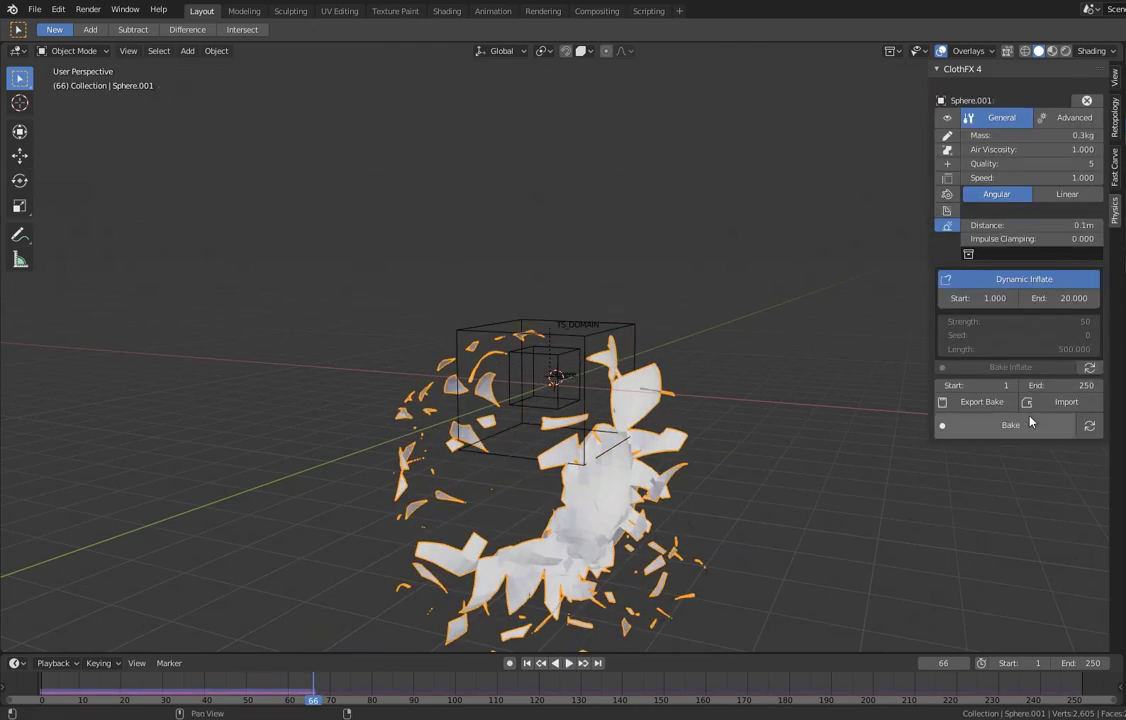
pyautogui.click(1010, 427)
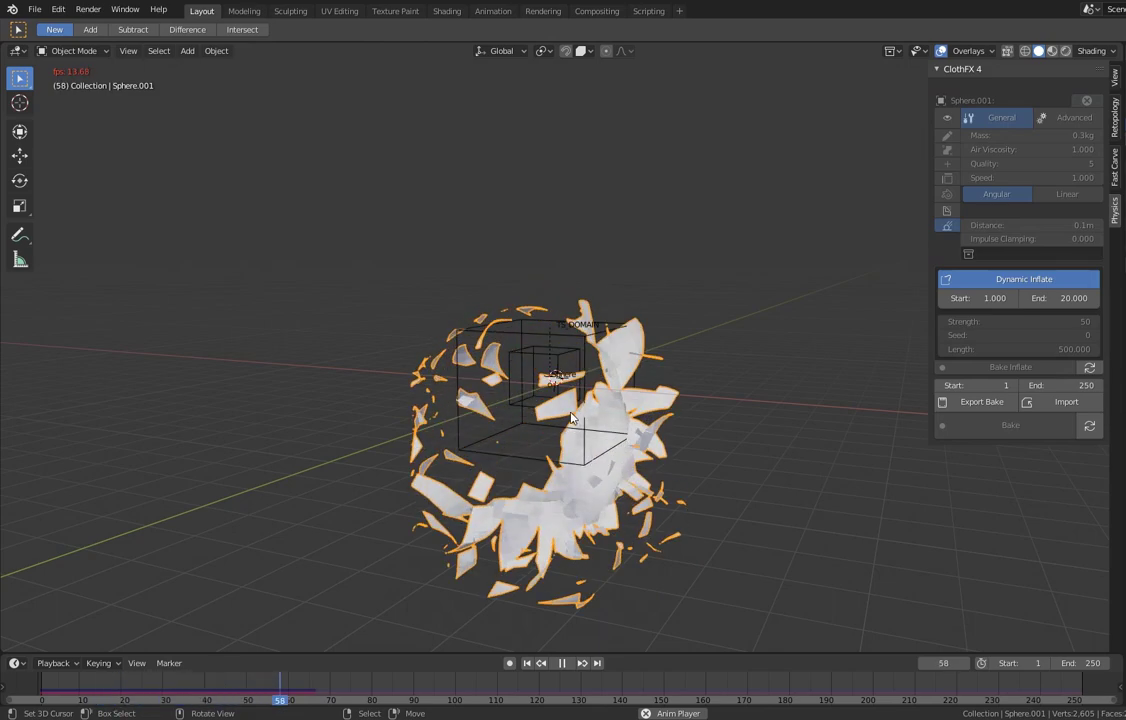
pyautogui.press('space')
pyautogui.moveTo(598, 430); pyautogui.dragTo(407, 516, button='middle')
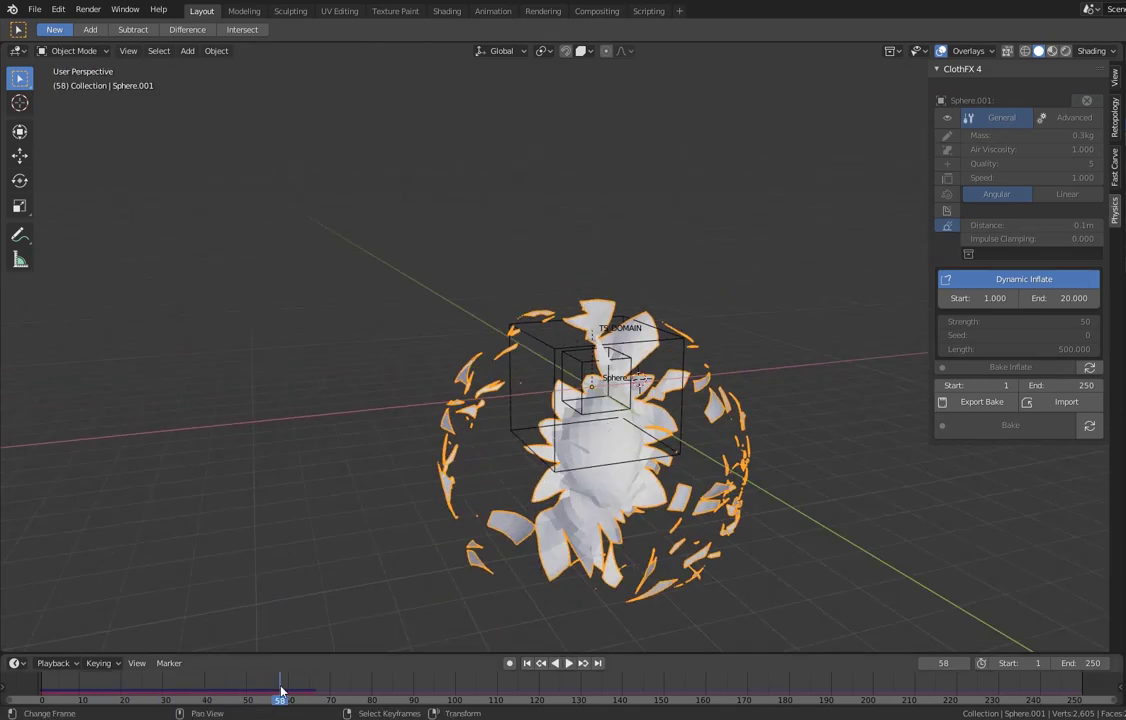
pyautogui.moveTo(279, 698); pyautogui.dragTo(120, 698)
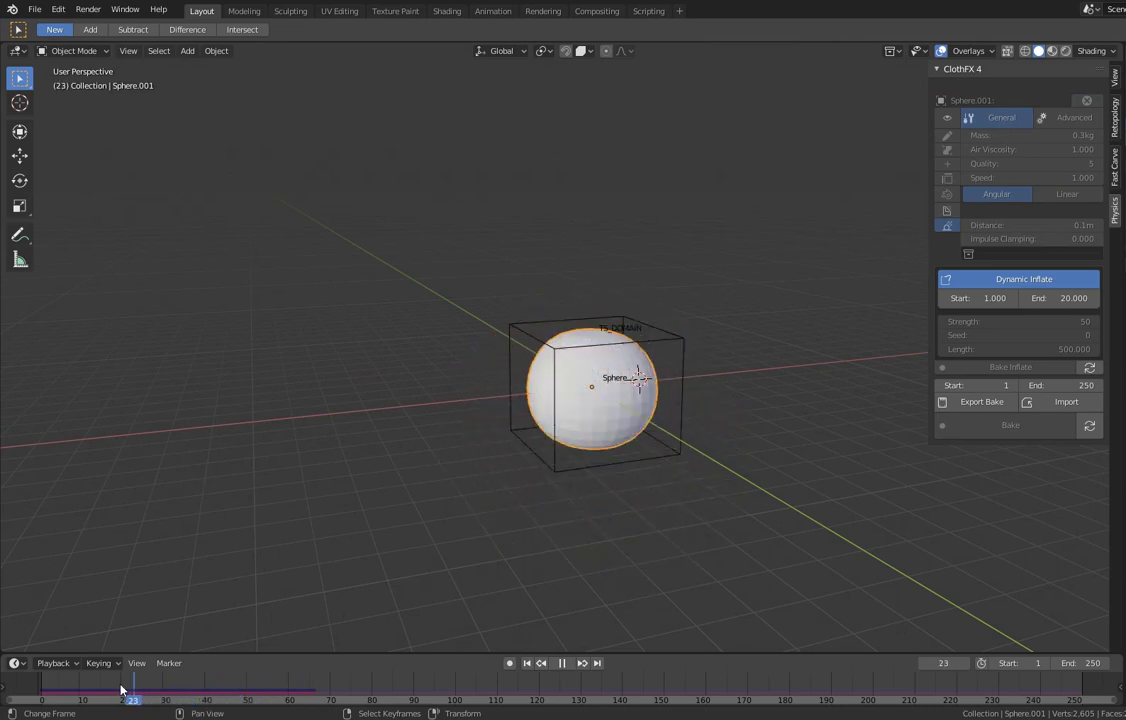
pyautogui.hotkey('shift', 'Left')
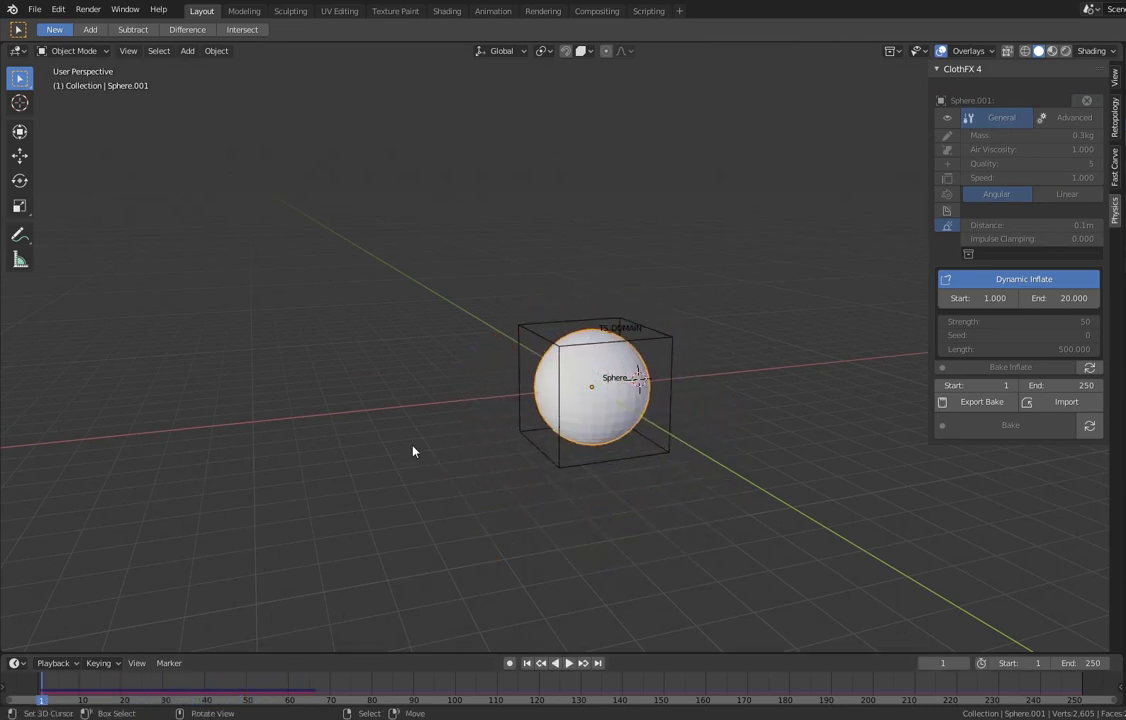
pyautogui.scroll(4, 641, 430)
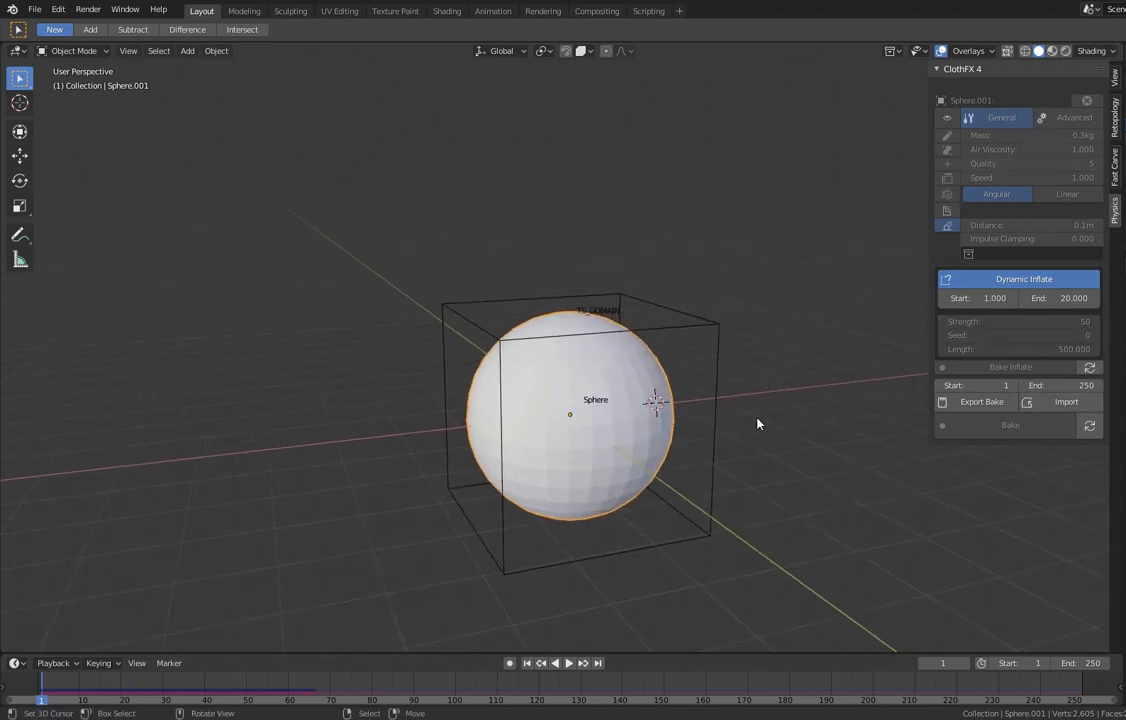
pyautogui.click(674, 324)
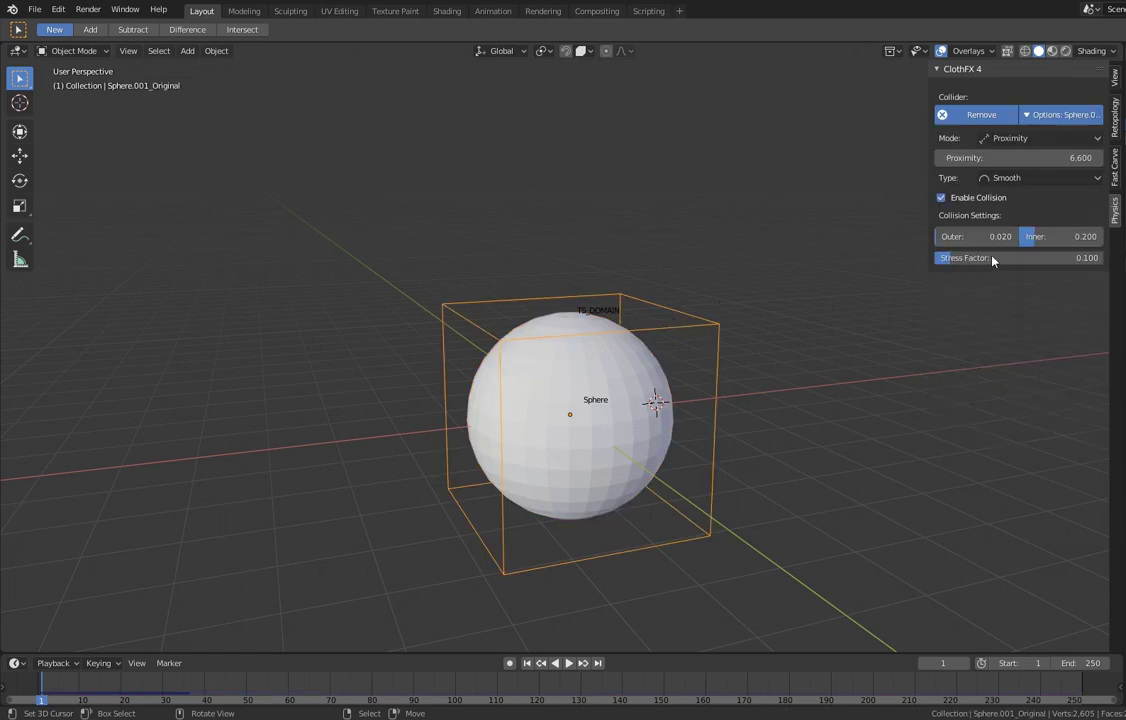
pyautogui.click(576, 417)
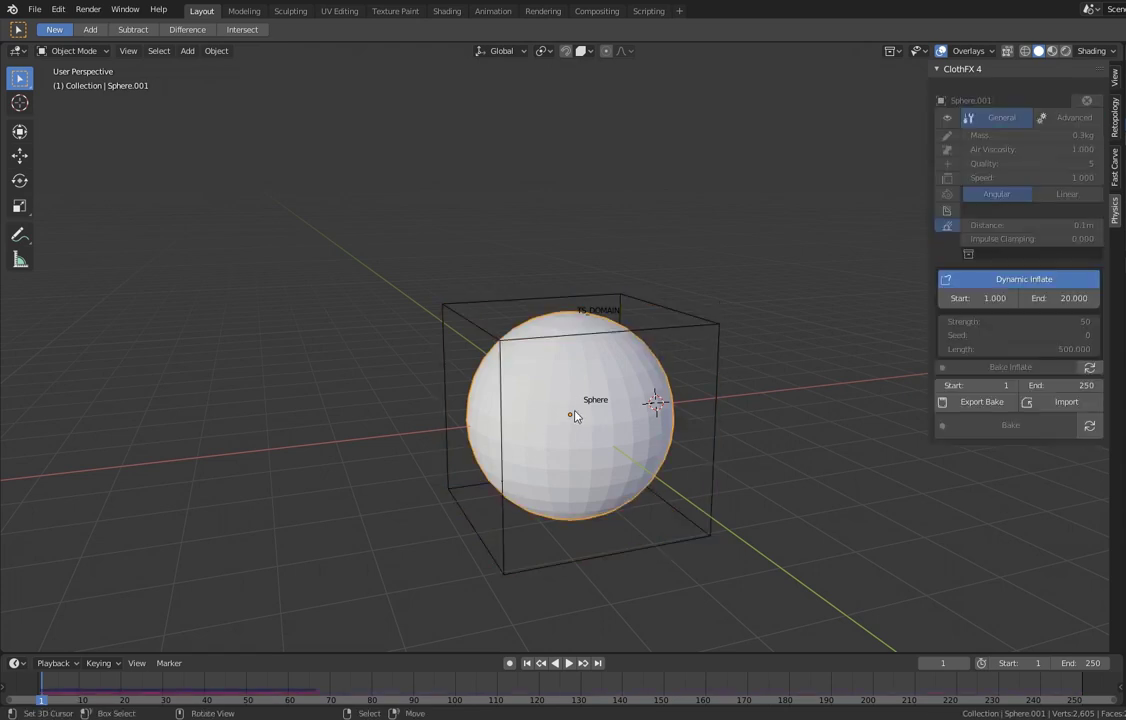